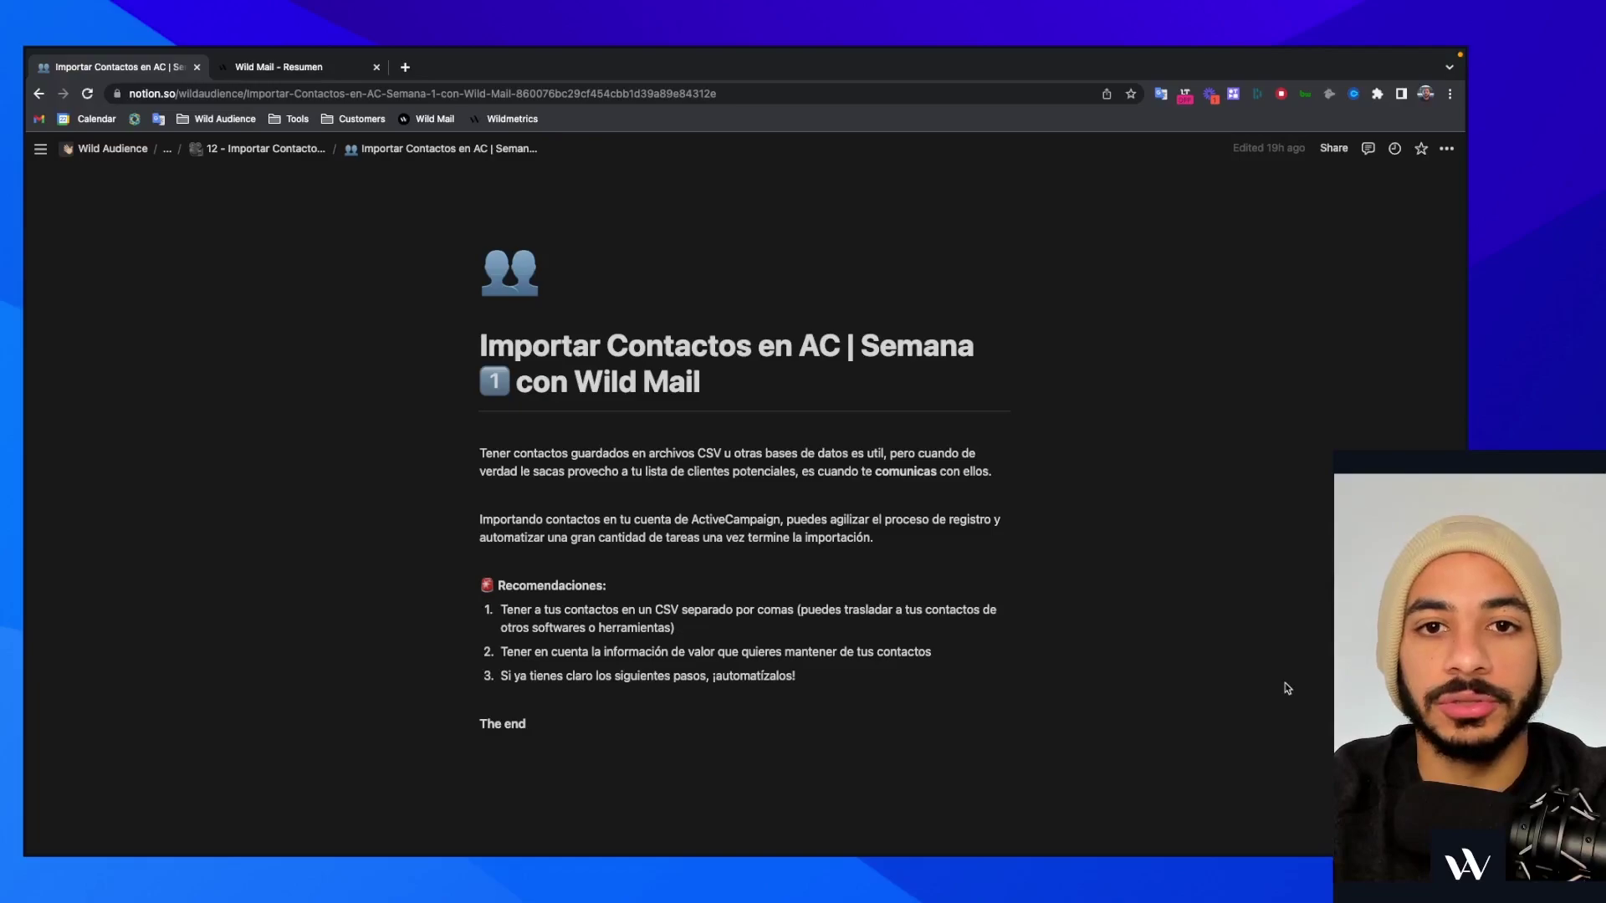
# - Switch to the Wild Mail account and open the import page for contacts
pyautogui.hotkey('ctrl', 'Tab')
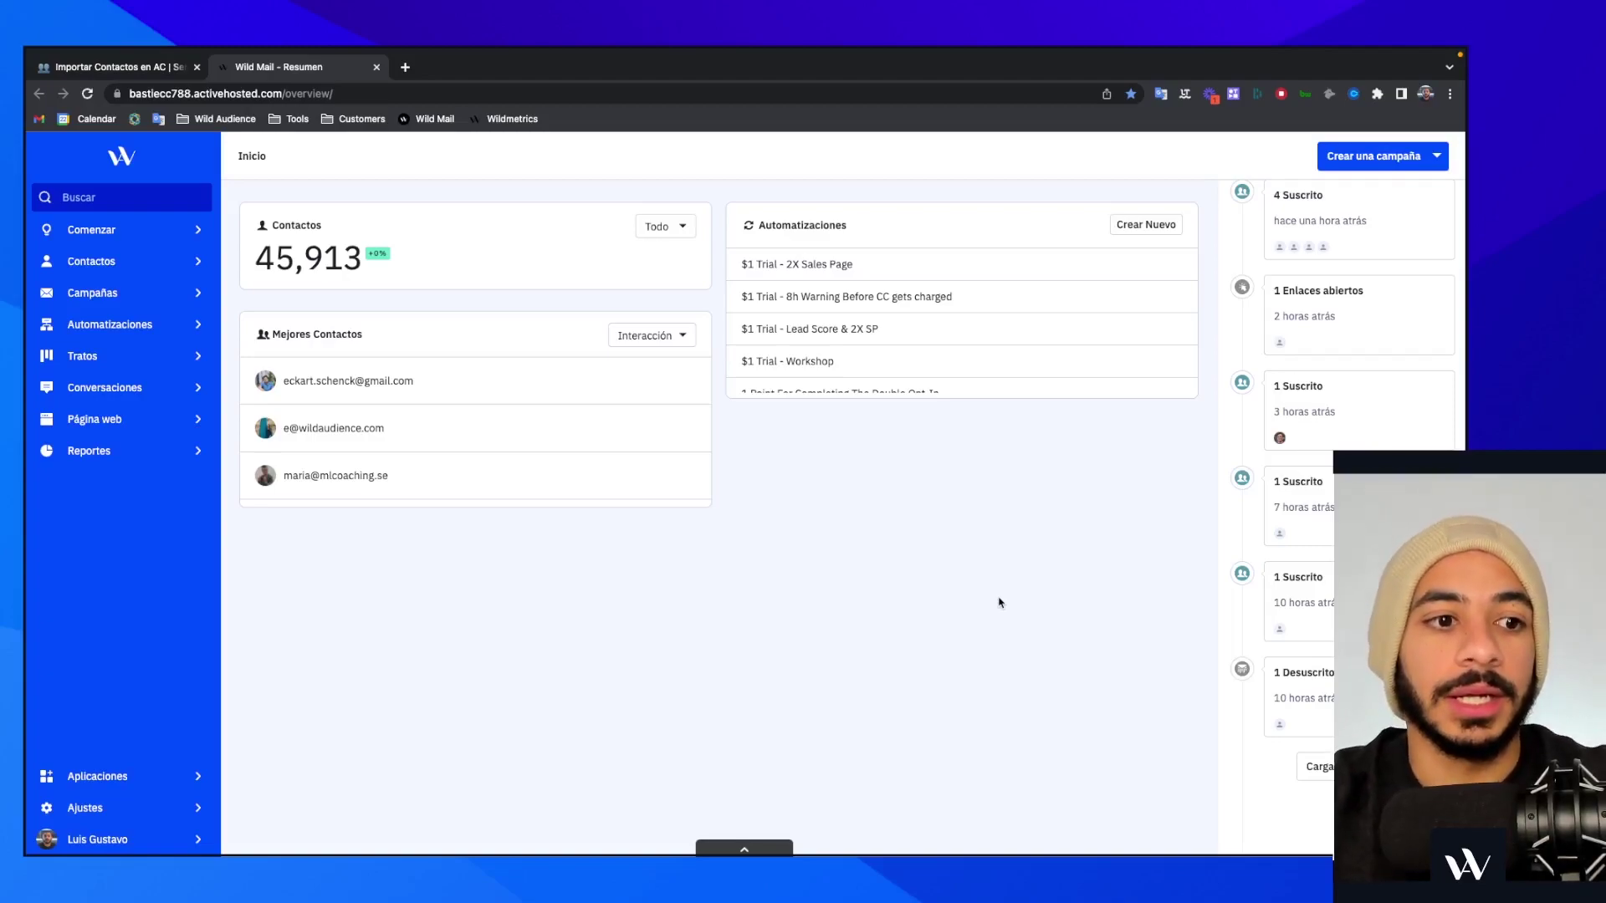
pyautogui.click(99, 262)
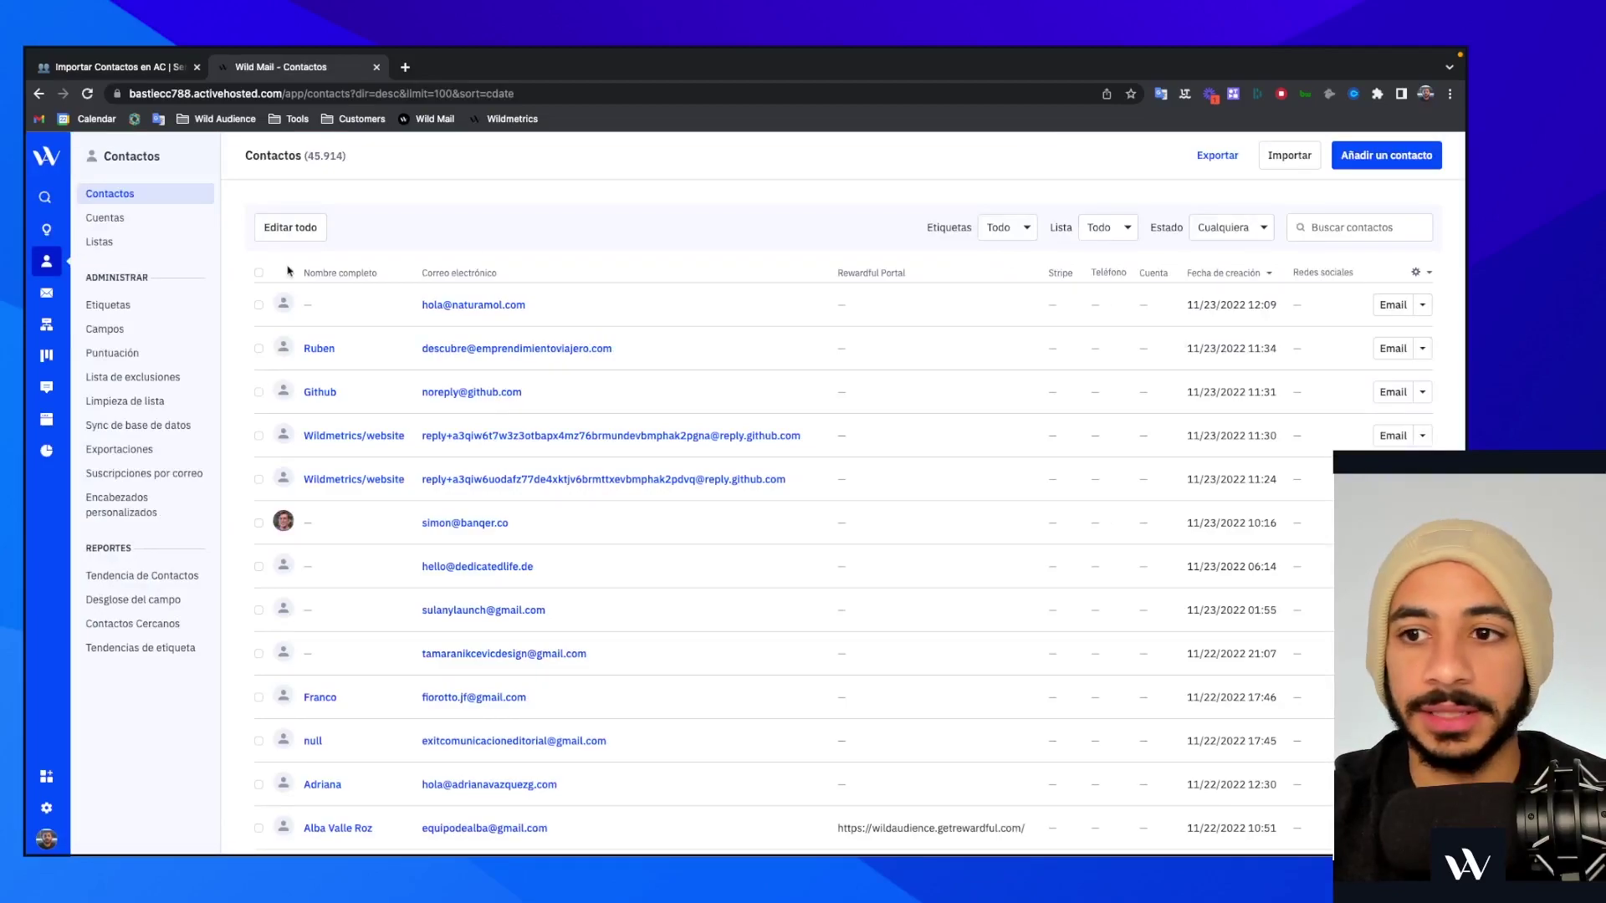
pyautogui.click(1289, 156)
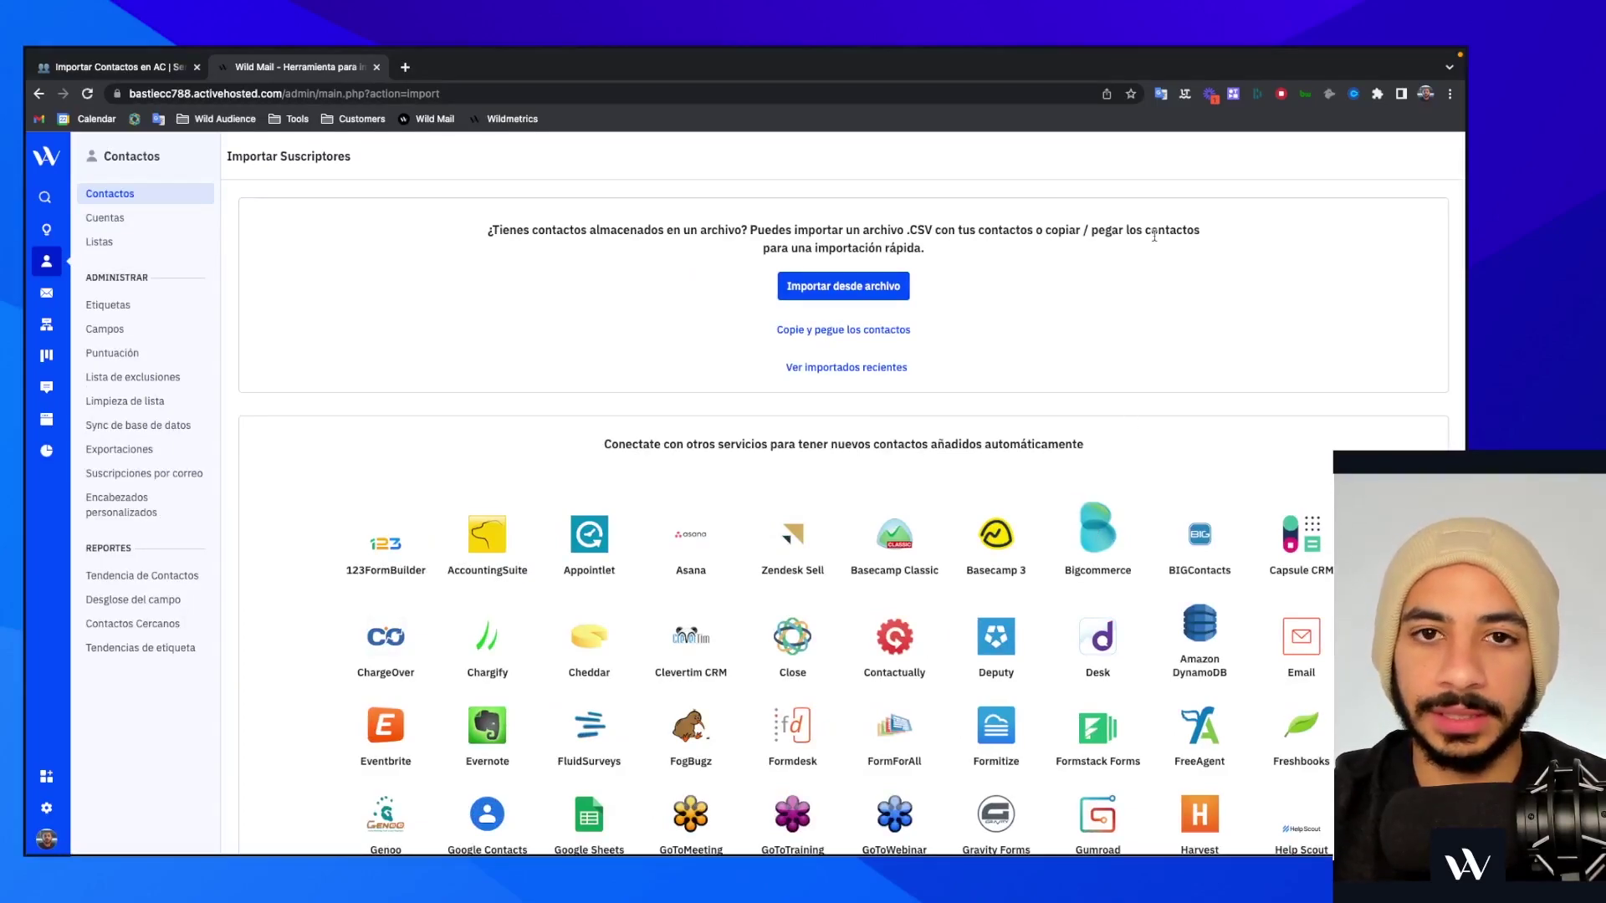
# - Import contacts from the file "Base Datos Marketing - copia.xlsx - 251 a 500.csv" in the Escritorio folder
pyautogui.click(854, 293)
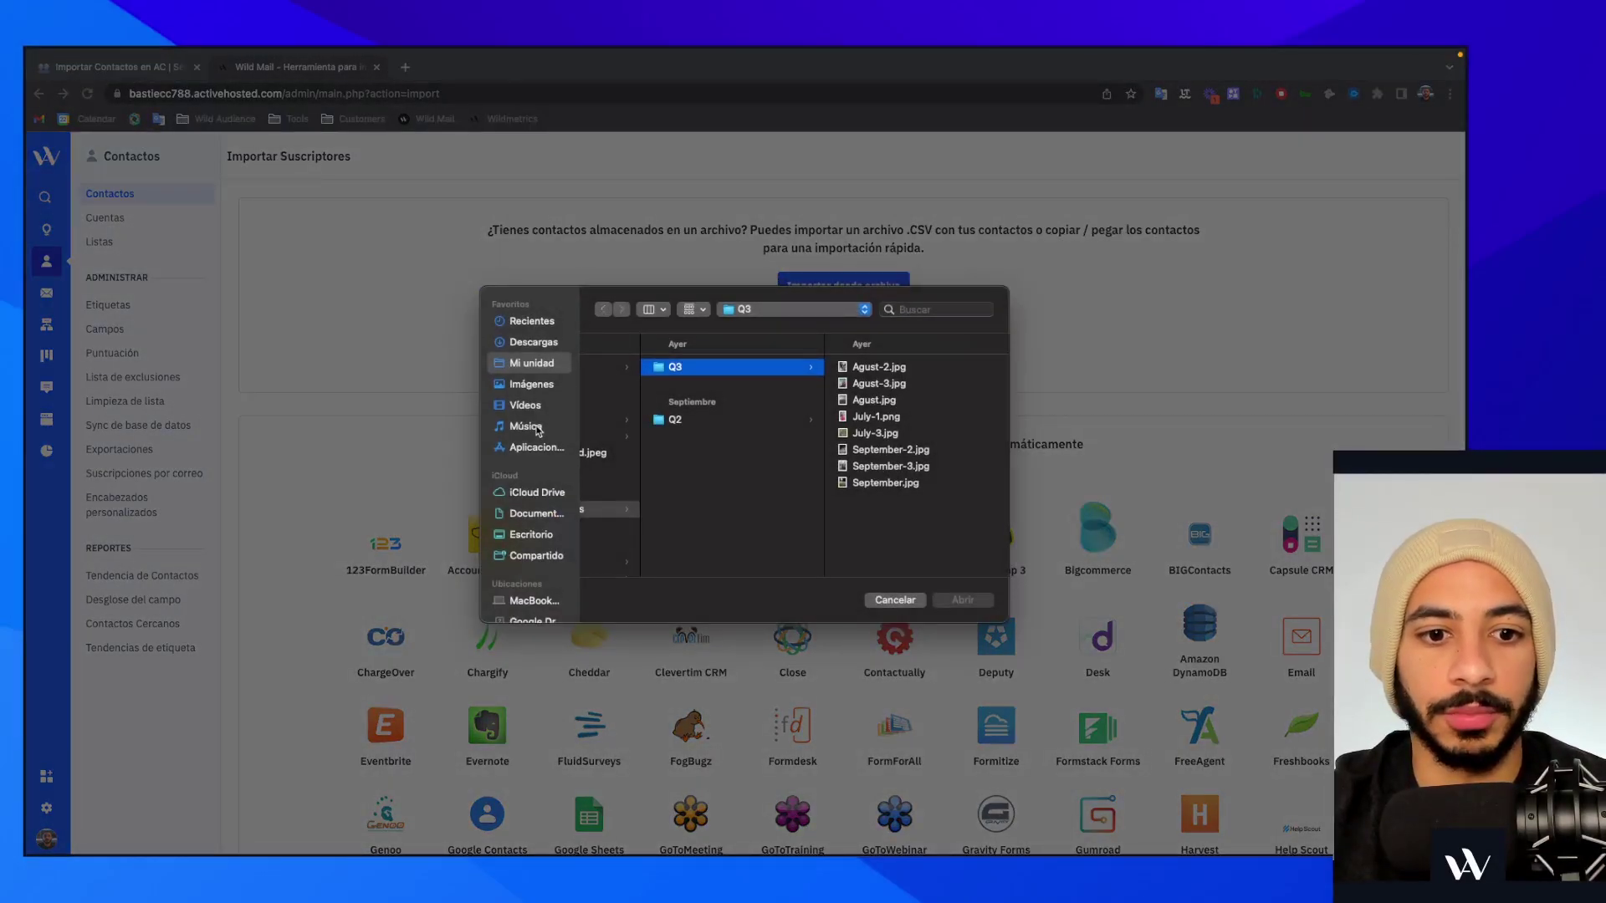
pyautogui.click(540, 542)
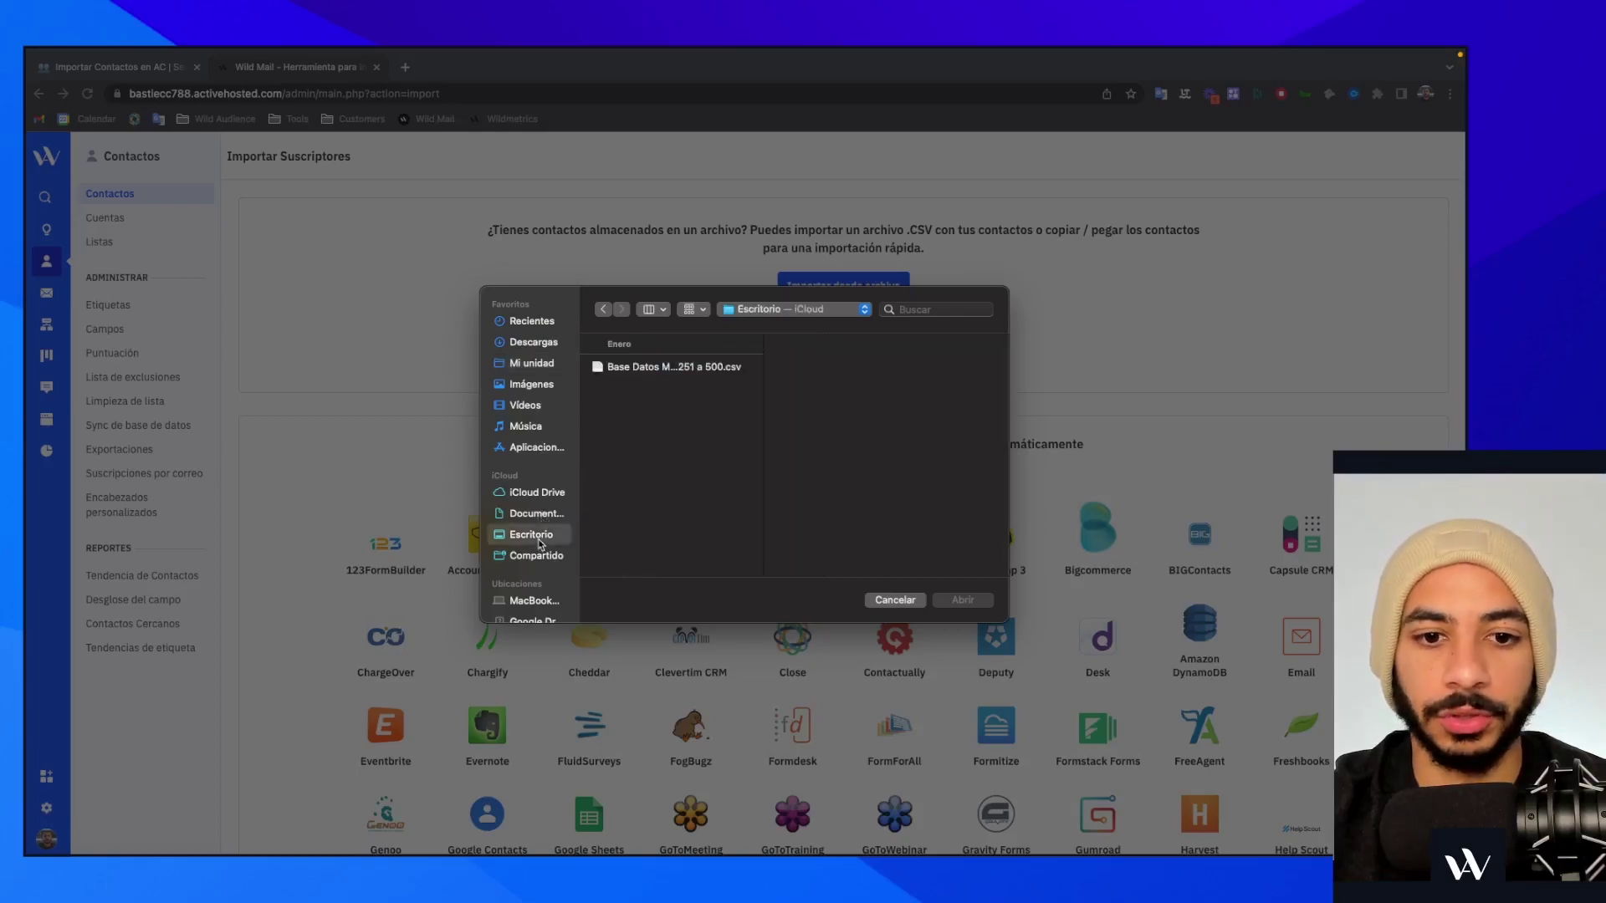
pyautogui.click(661, 370)
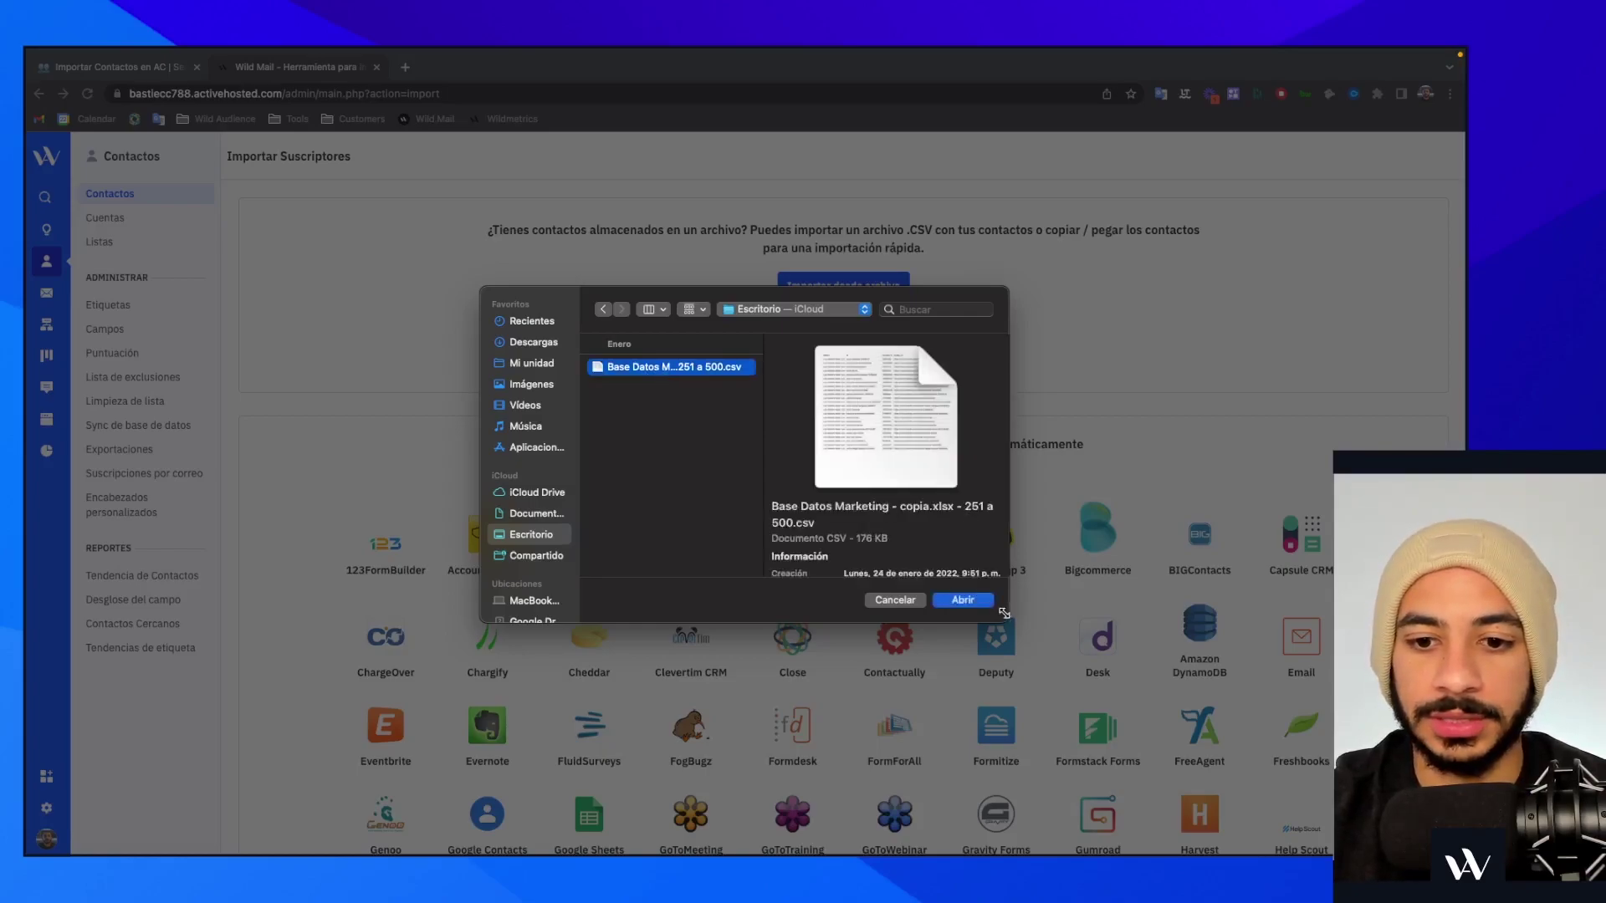
pyautogui.click(975, 601)
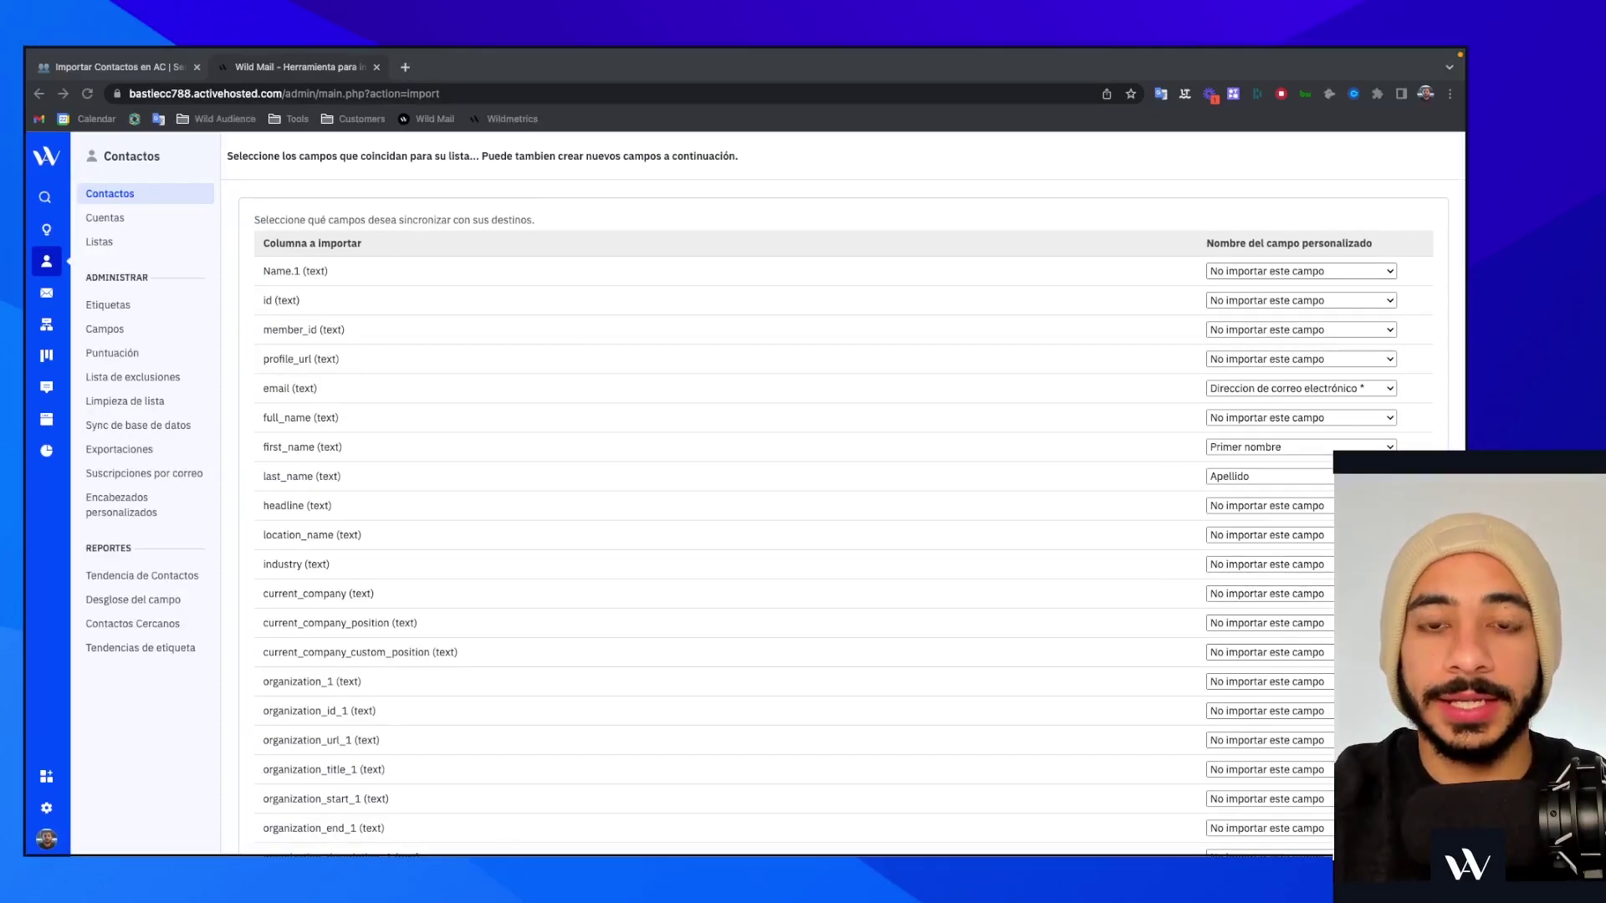
# - Review the CSV columns, their assigned destination fields and the optional list selection on the field-matching page
pyautogui.click(966, 244)
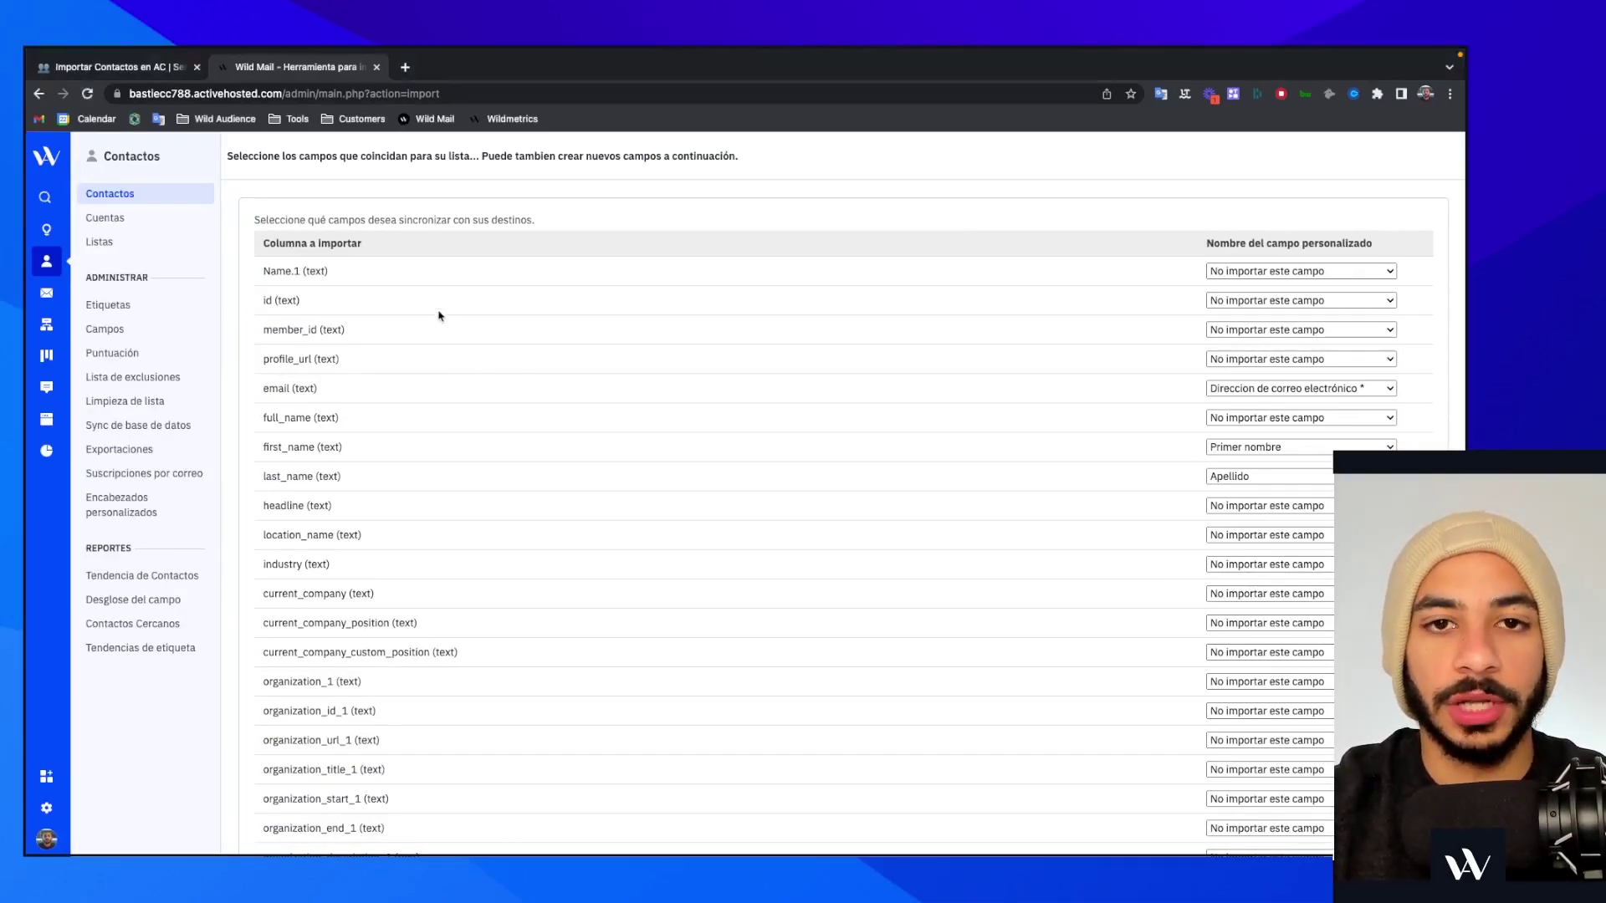
pyautogui.scroll(-5, 348, 264)
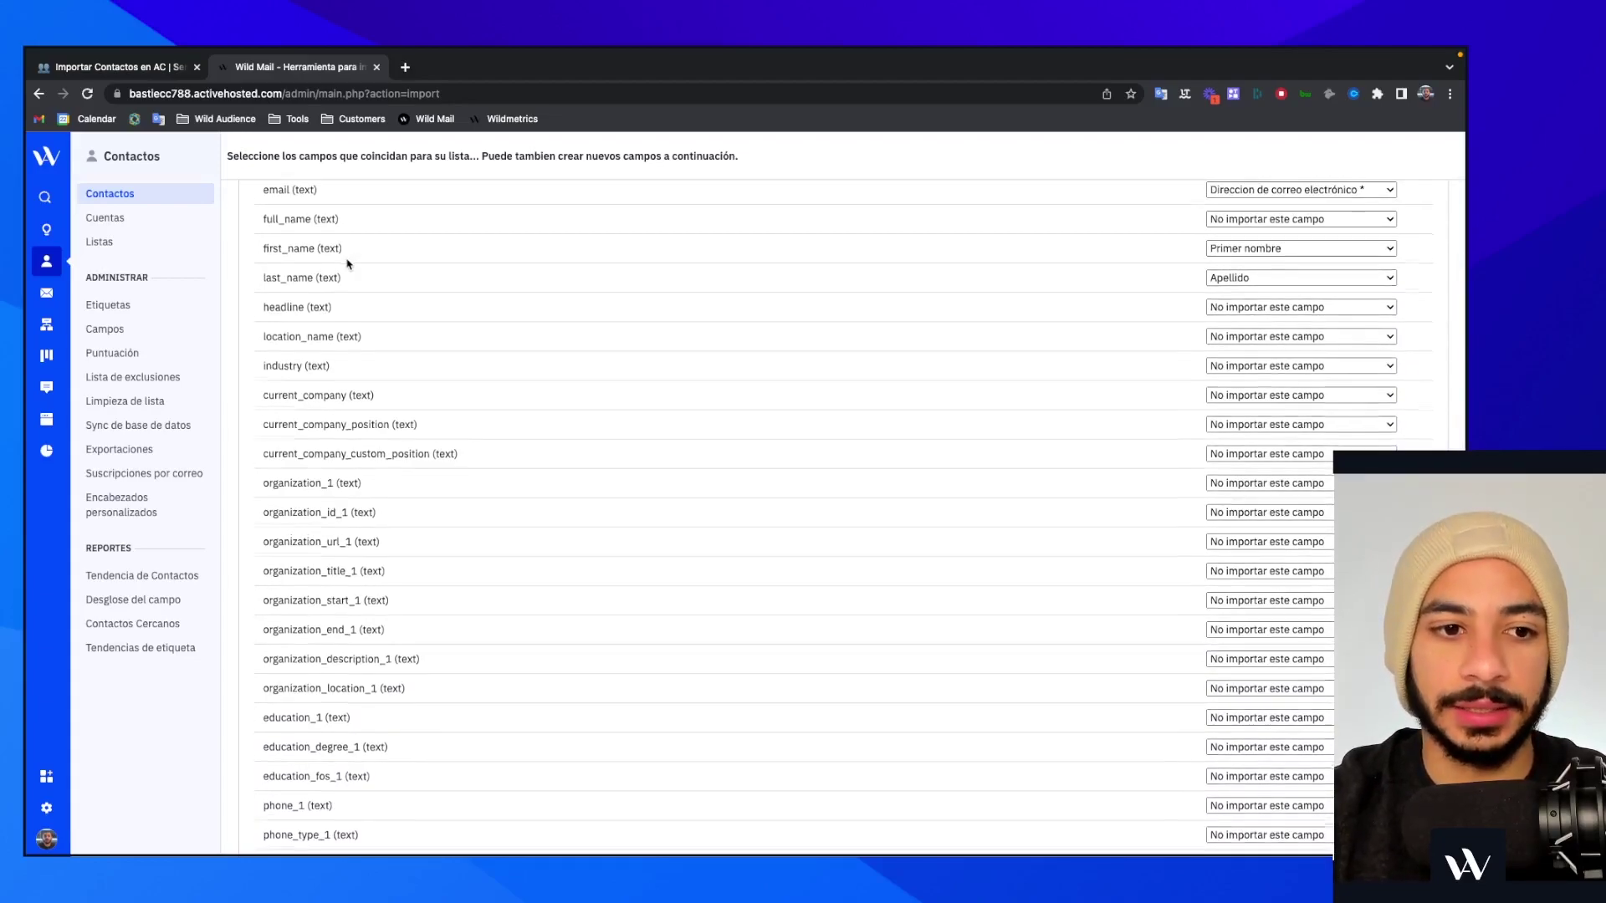
pyautogui.scroll(-2, 348, 265)
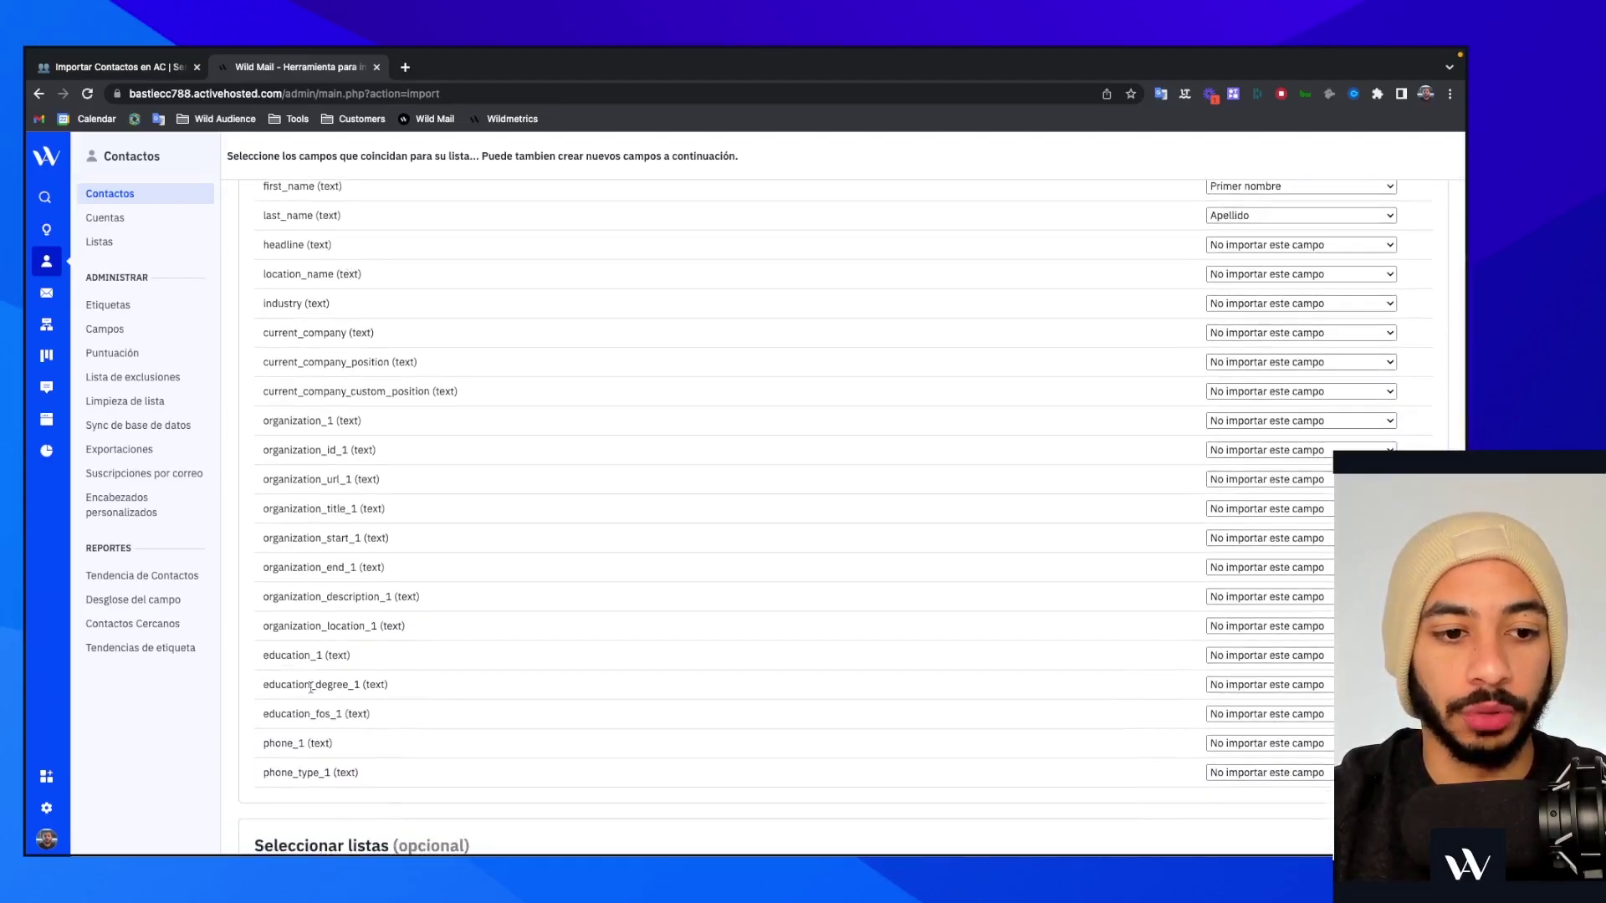
pyautogui.scroll(5, 310, 688)
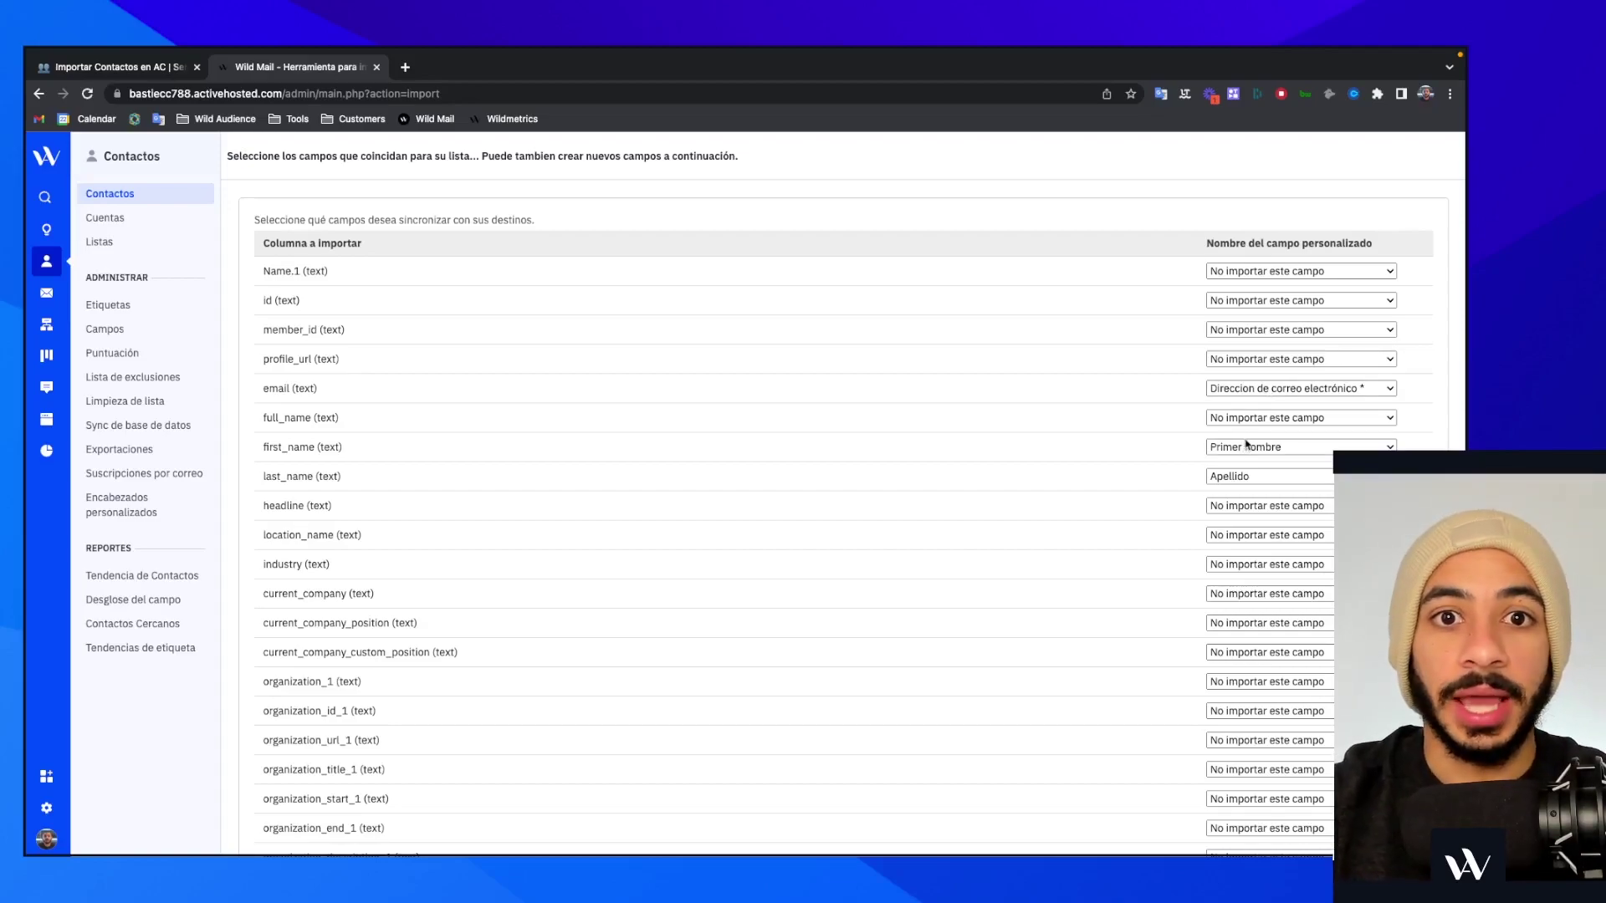
pyautogui.scroll(-1, 1247, 444)
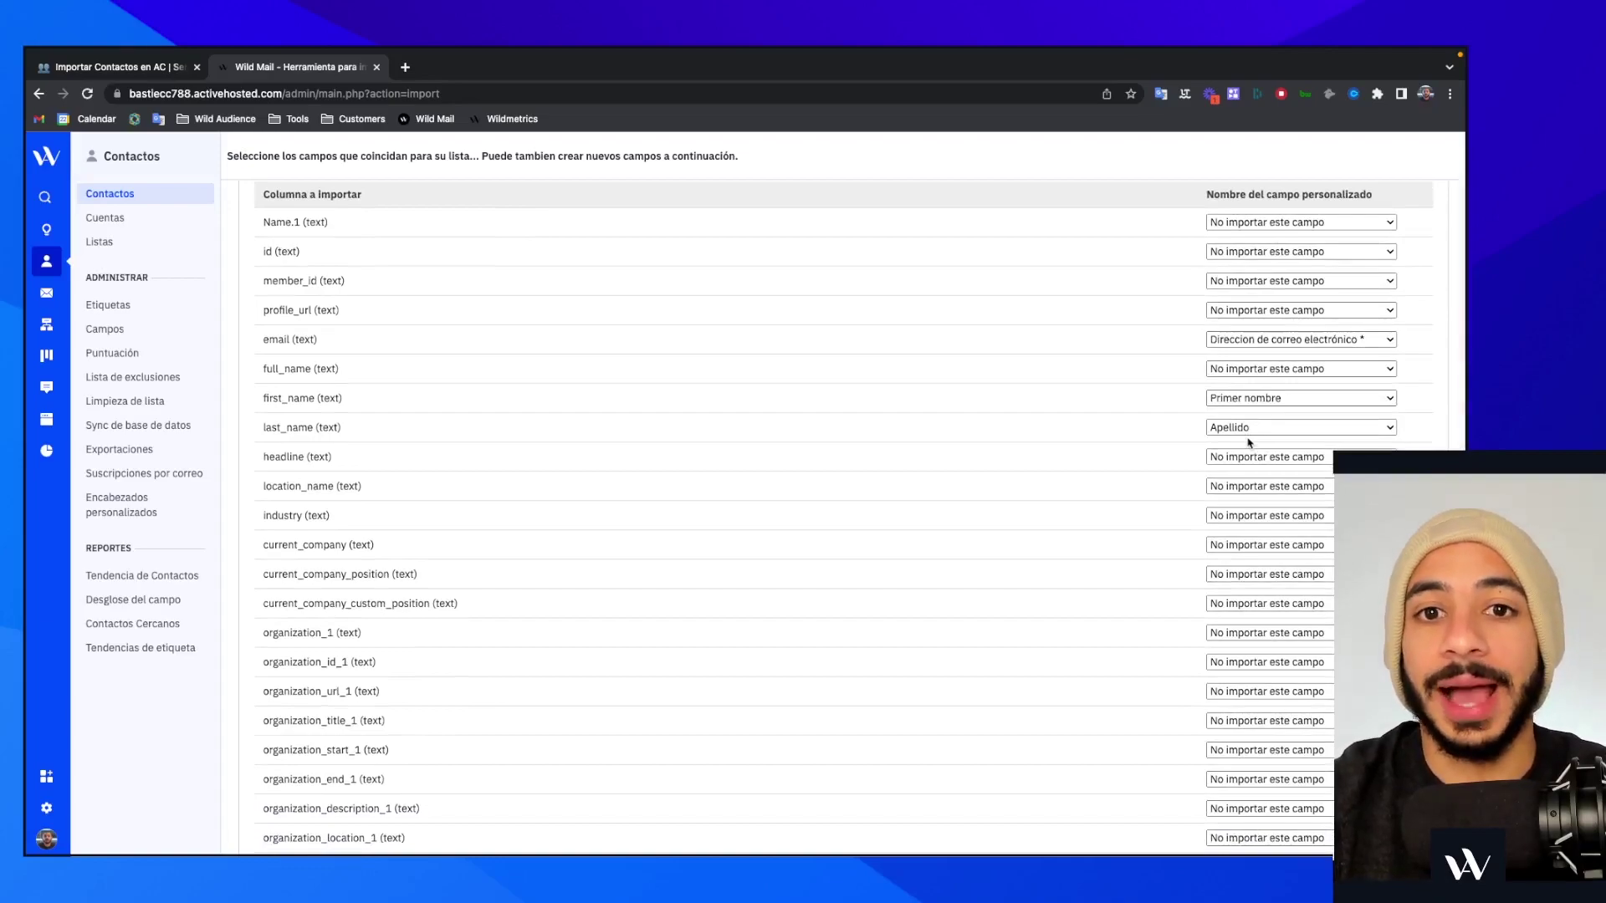
pyautogui.scroll(-1, 1247, 441)
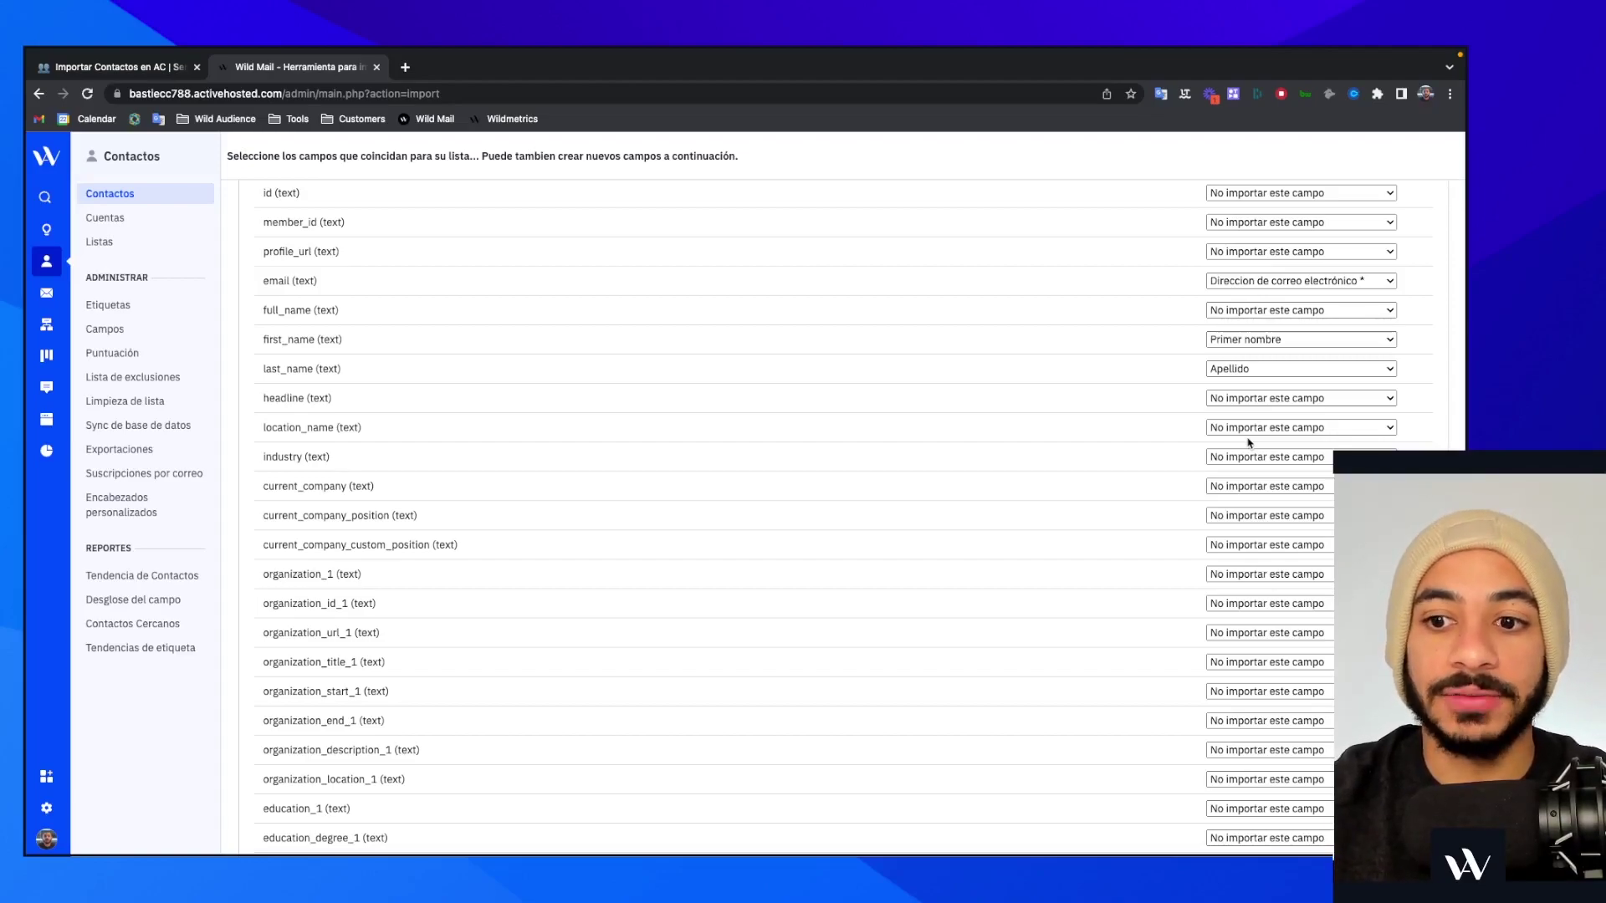
pyautogui.scroll(-3, 1249, 443)
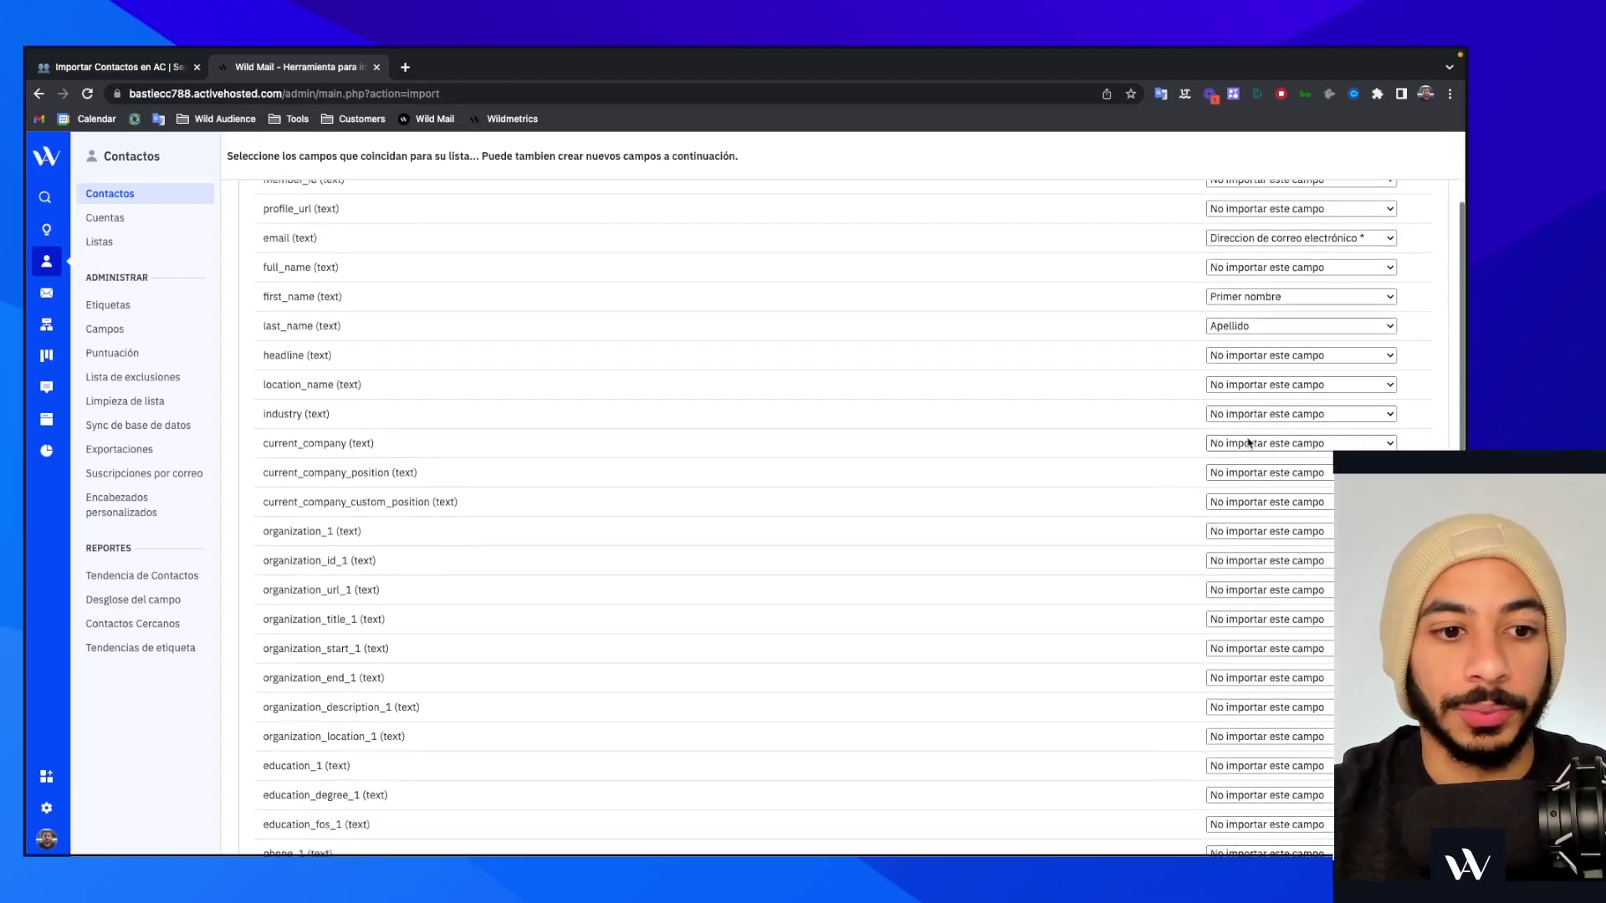
pyautogui.scroll(-2, 1224, 503)
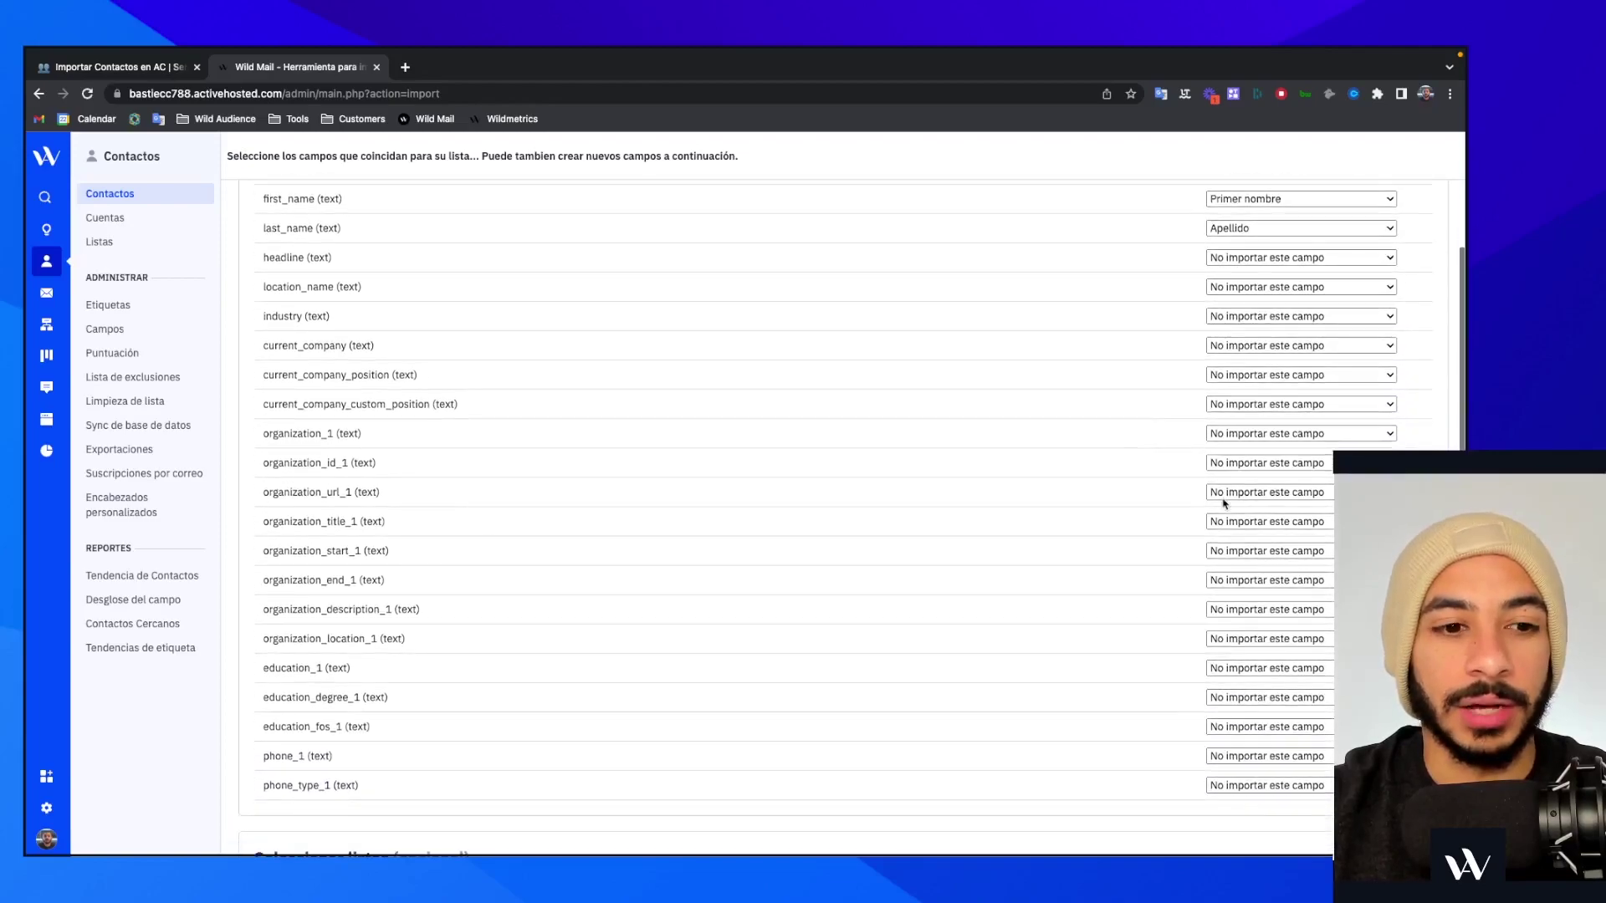
pyautogui.scroll(-3, 1223, 501)
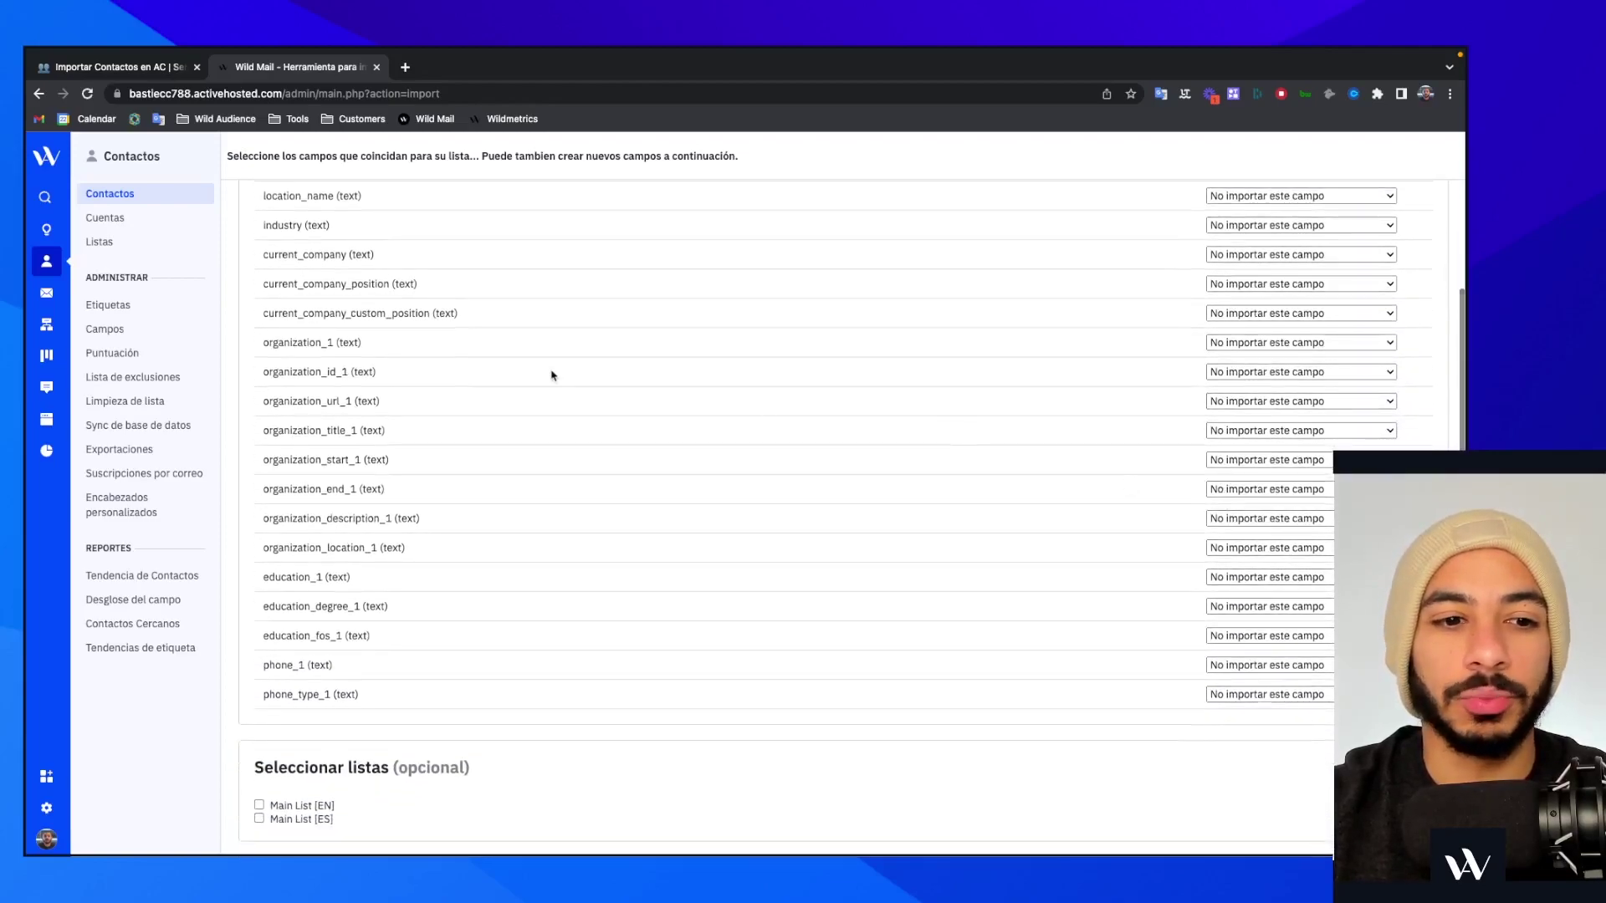
pyautogui.scroll(-1, 344, 368)
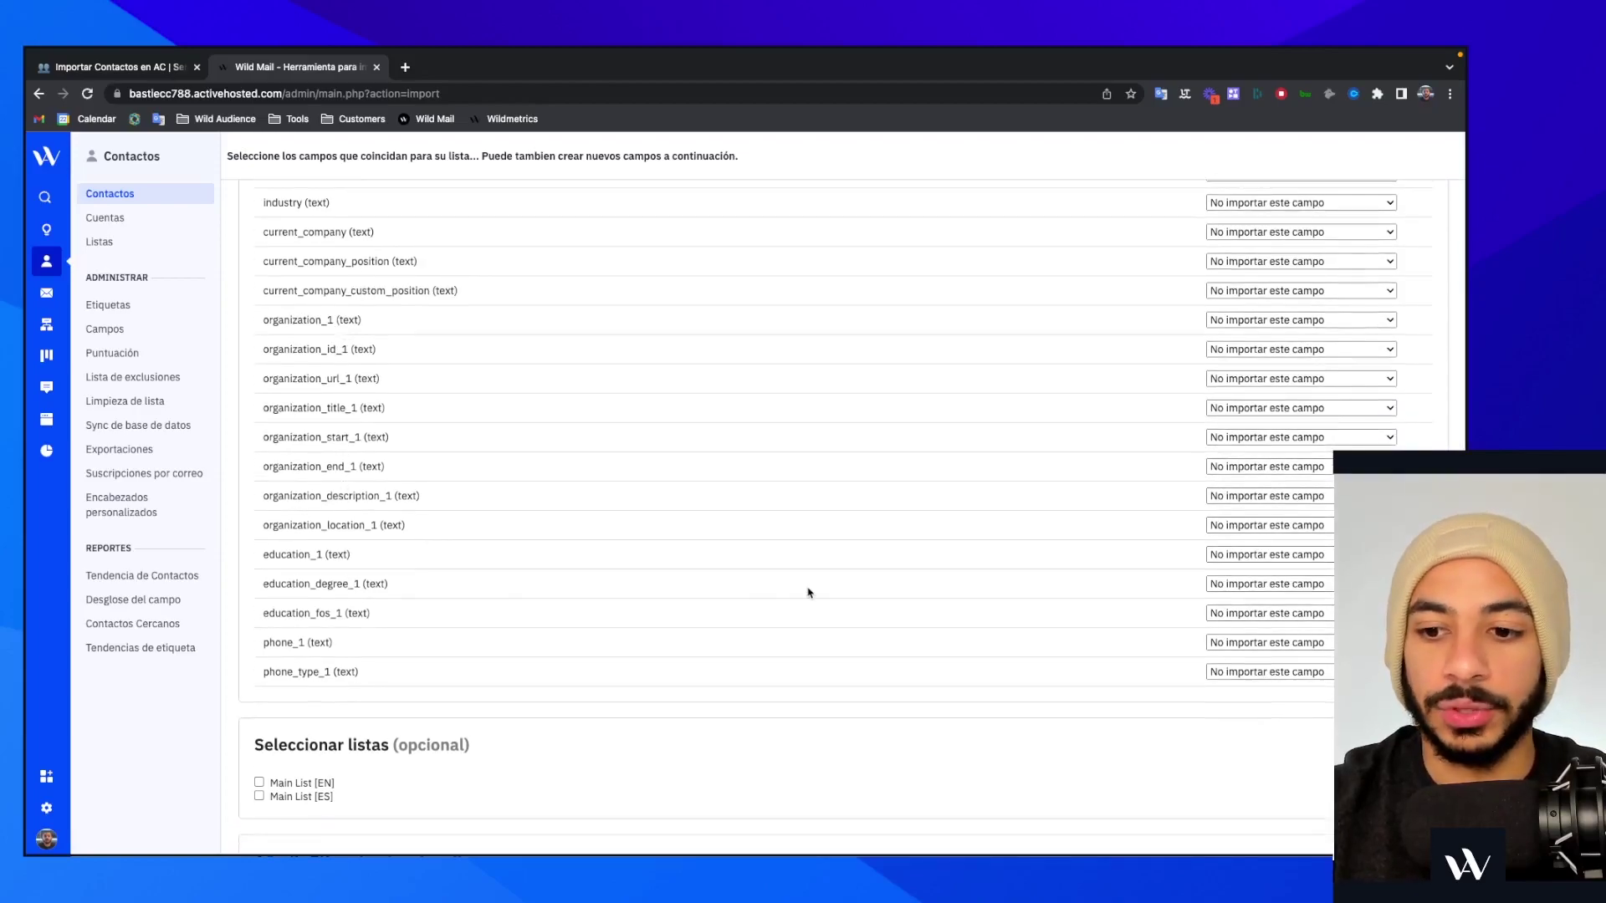
pyautogui.scroll(1, 1249, 608)
pyautogui.scroll(10, 1250, 608)
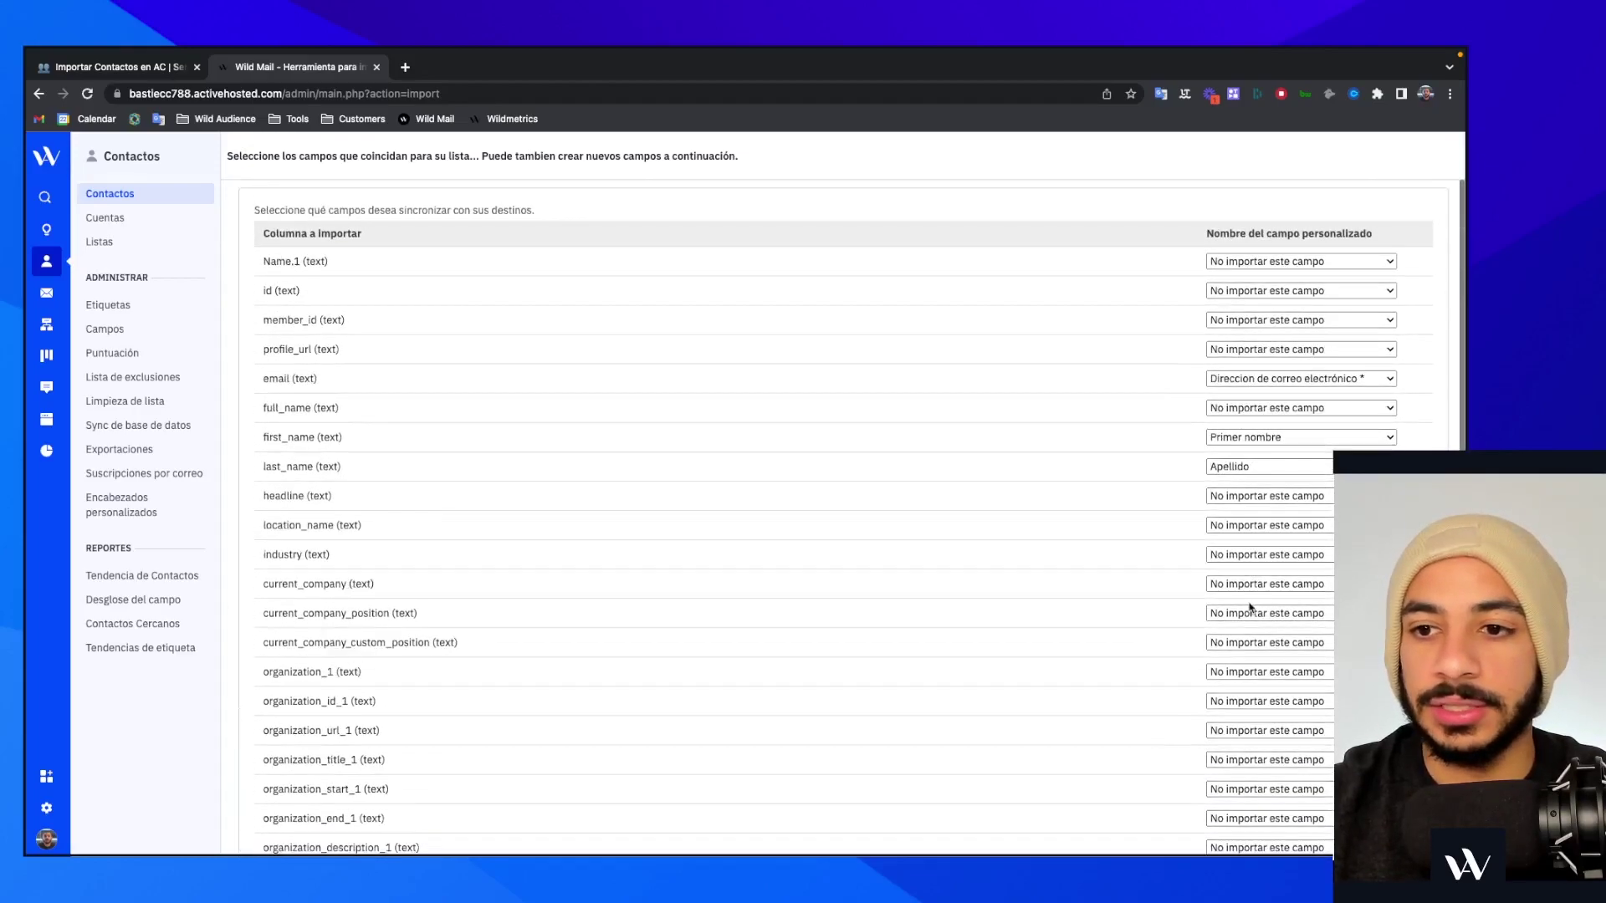
# - Map the organization_description_1 column to the custom field Problem
pyautogui.scroll(-5, 1249, 608)
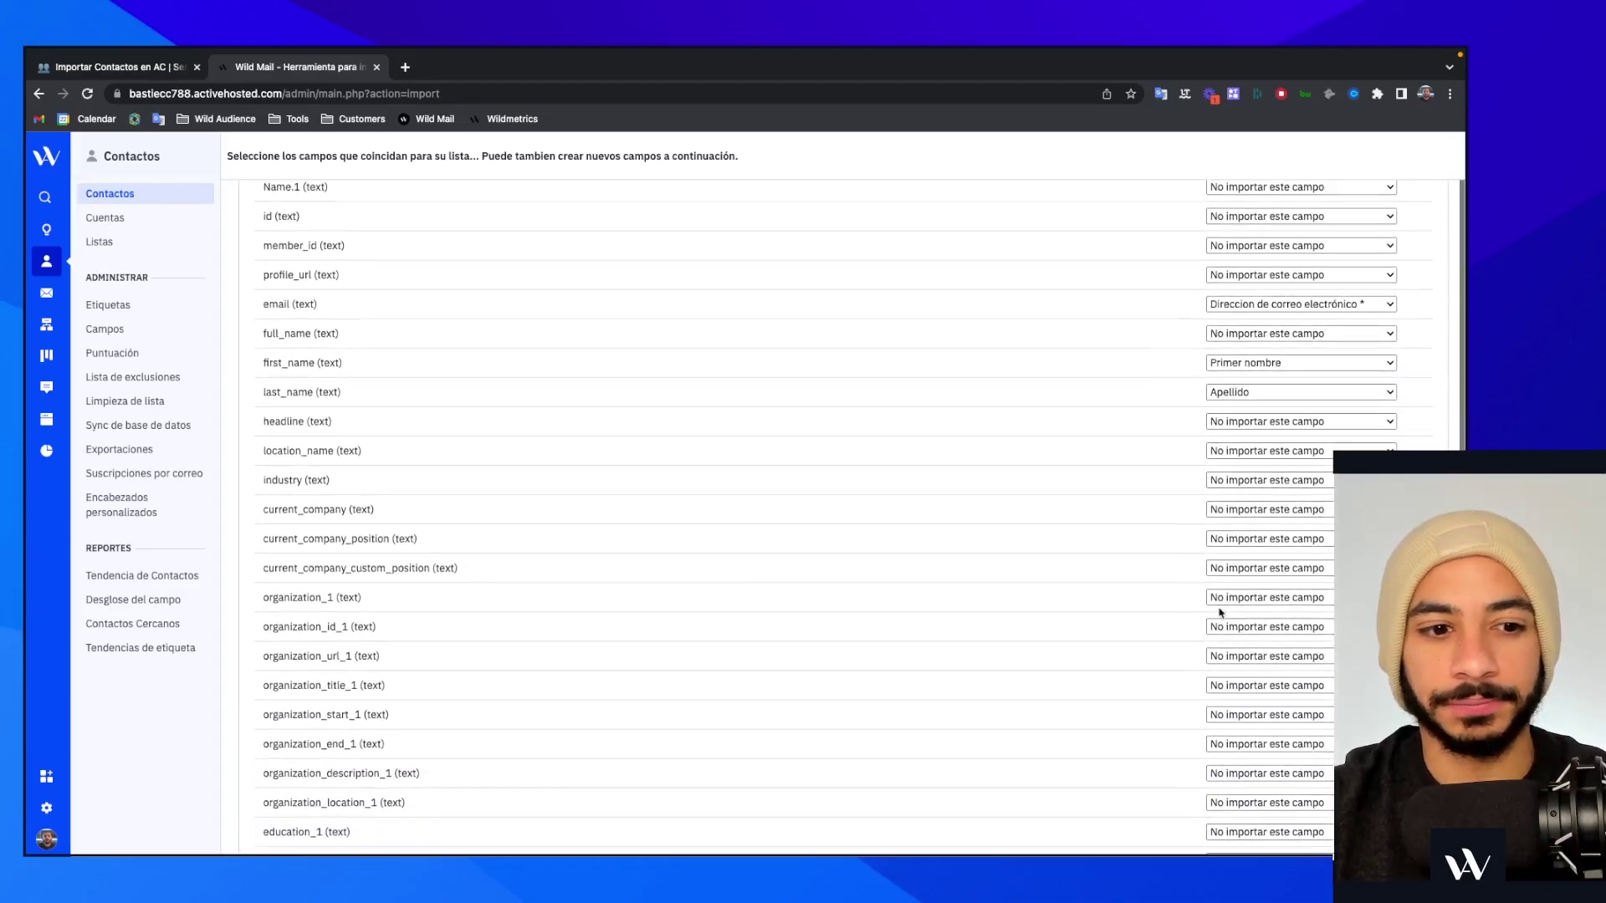
pyautogui.scroll(-3, 1219, 613)
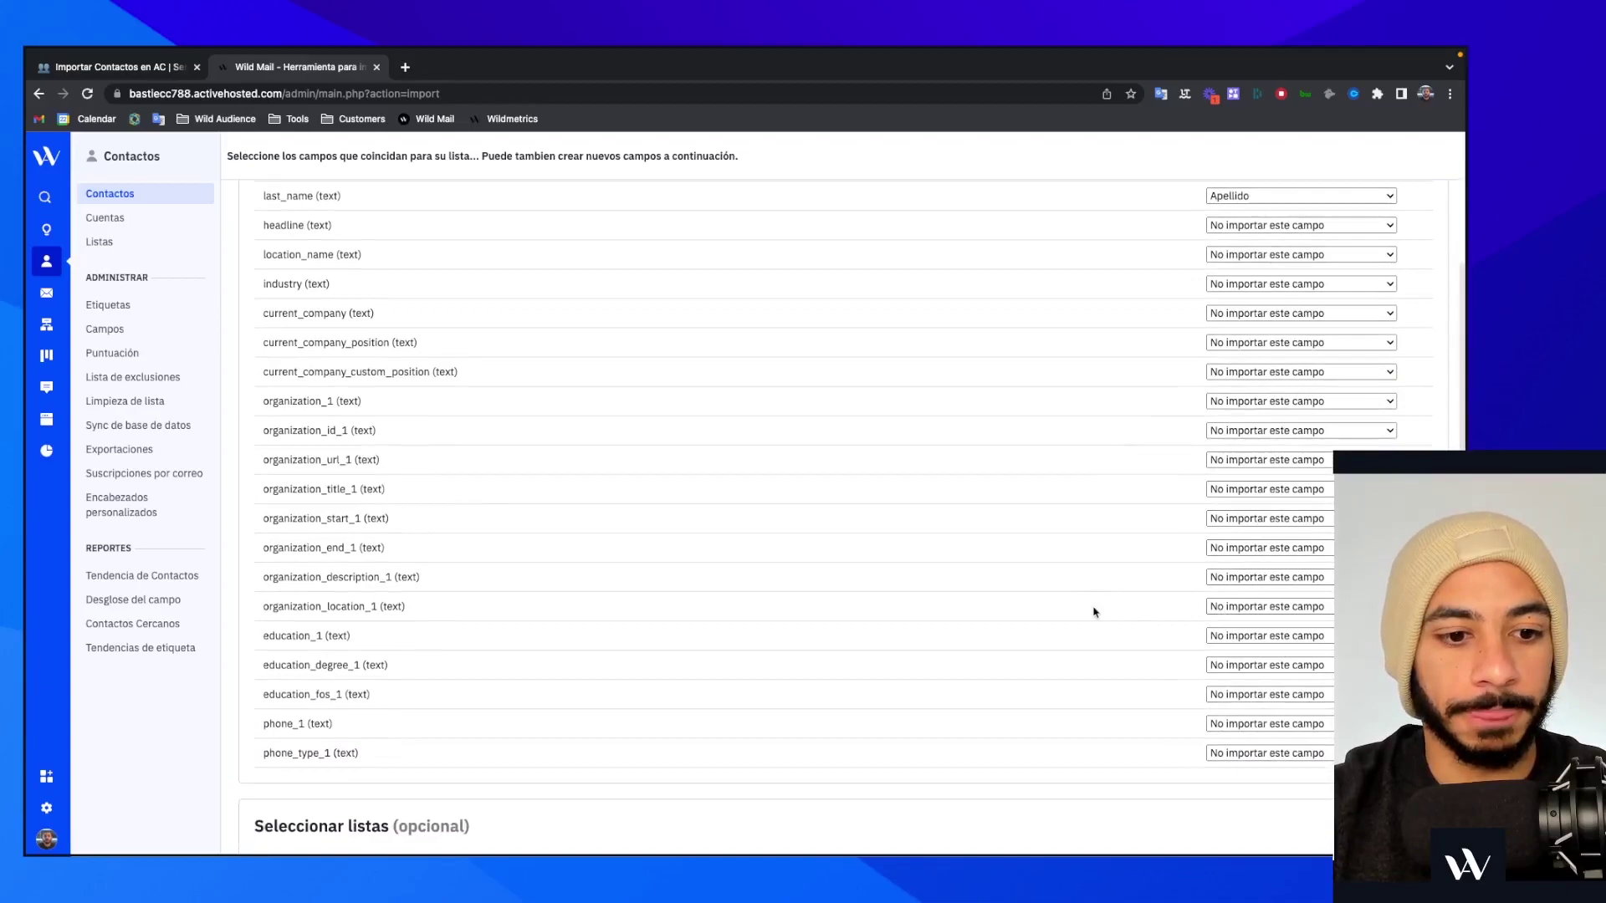
pyautogui.click(1243, 579)
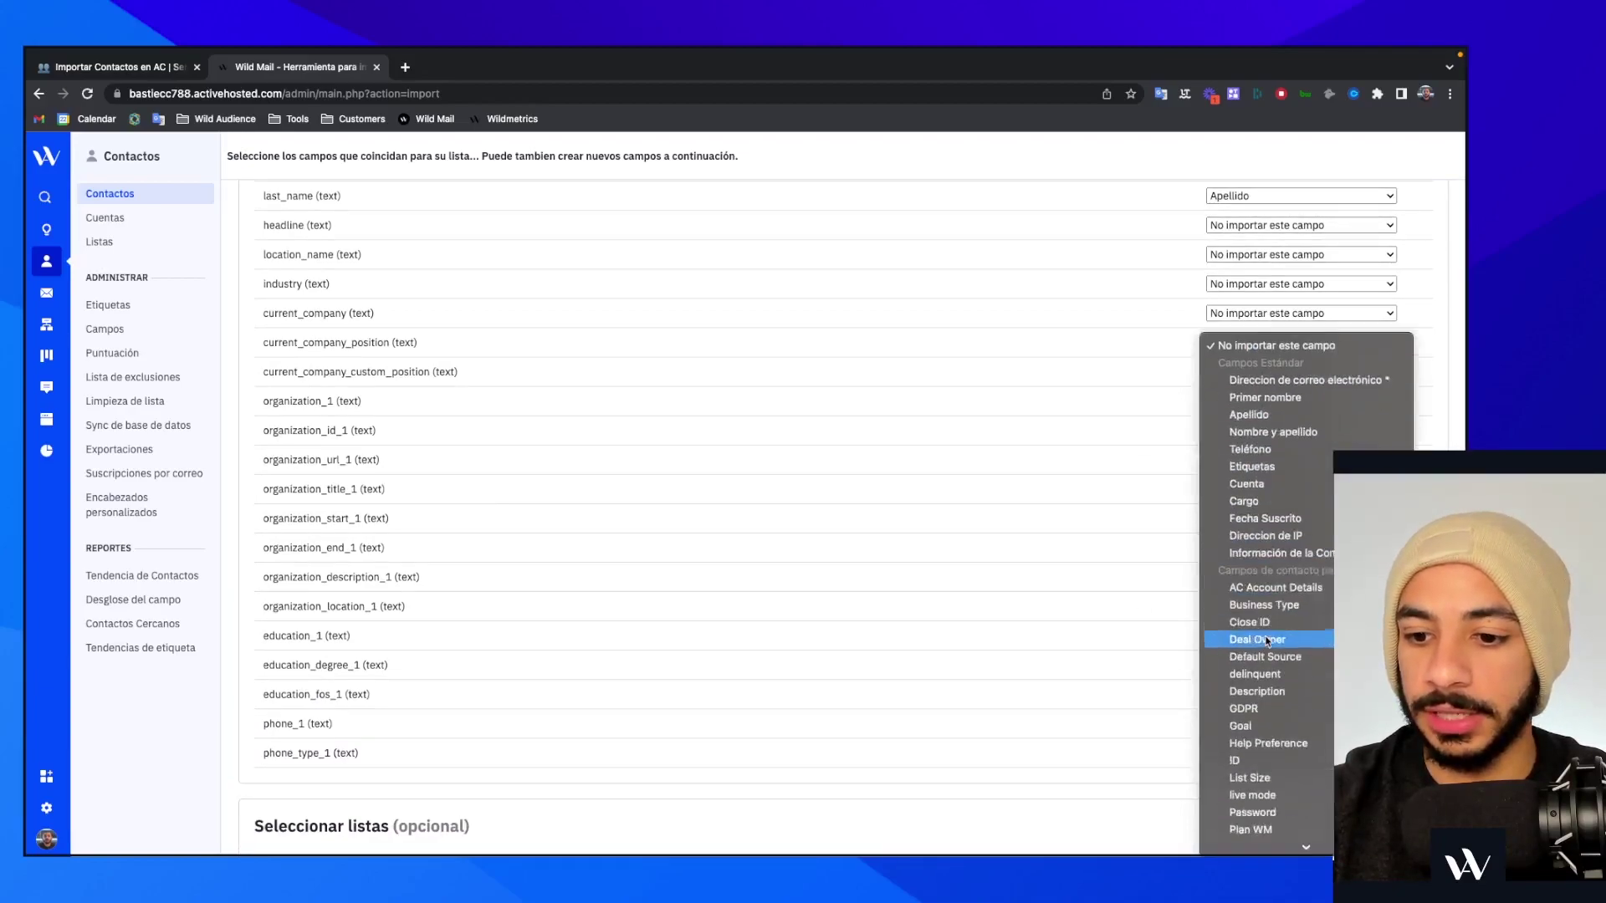
pyautogui.scroll(-3, 1267, 641)
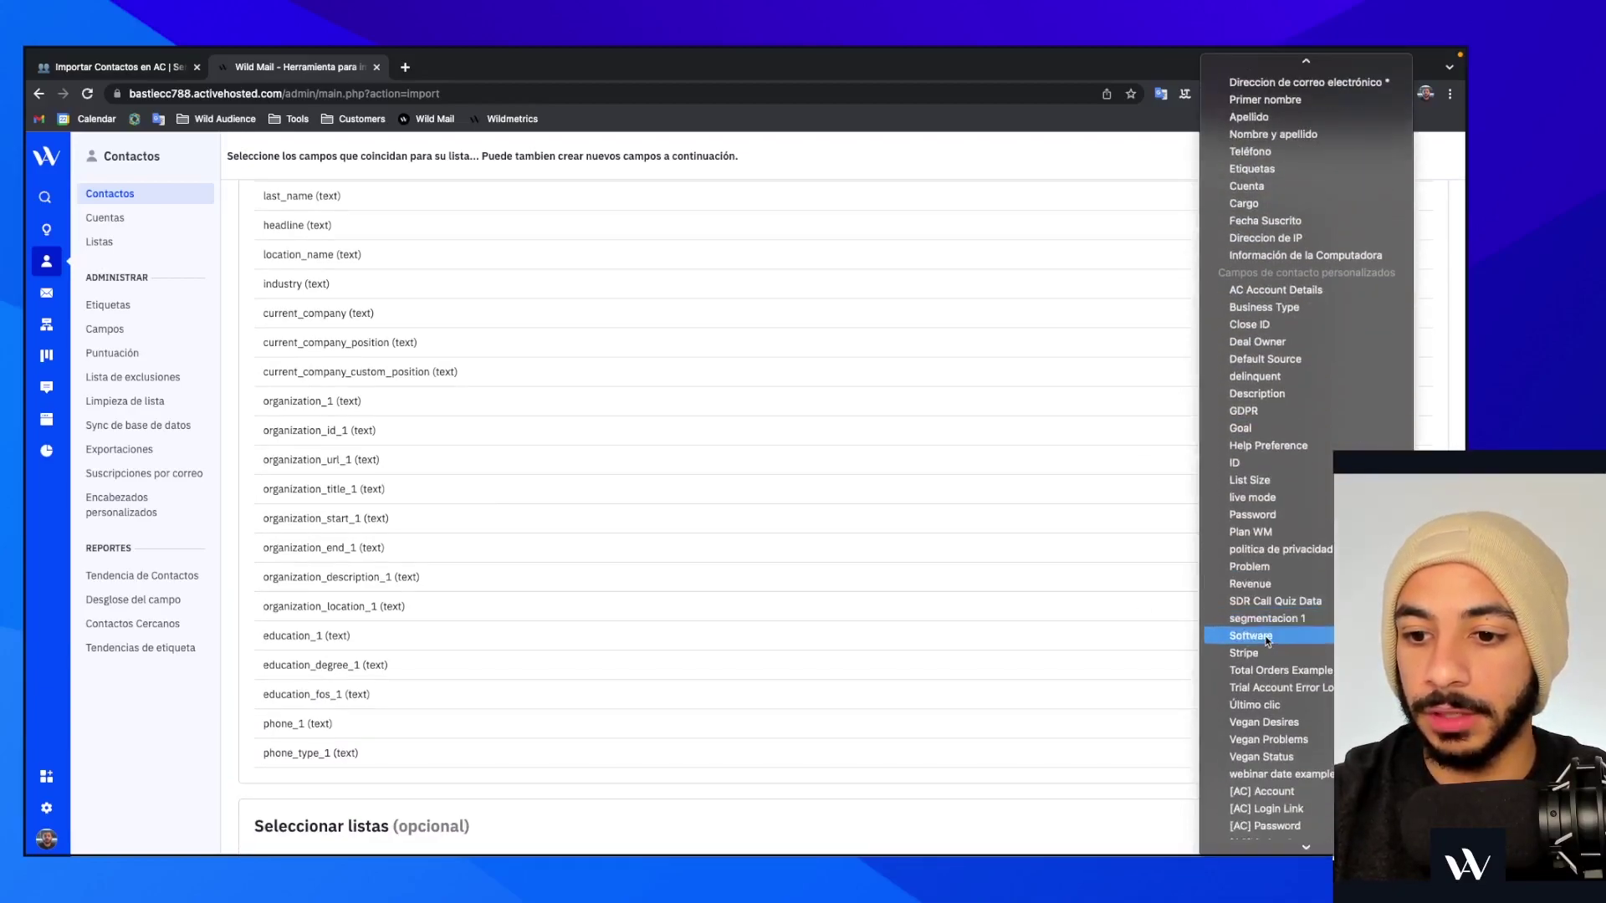
pyautogui.click(1268, 576)
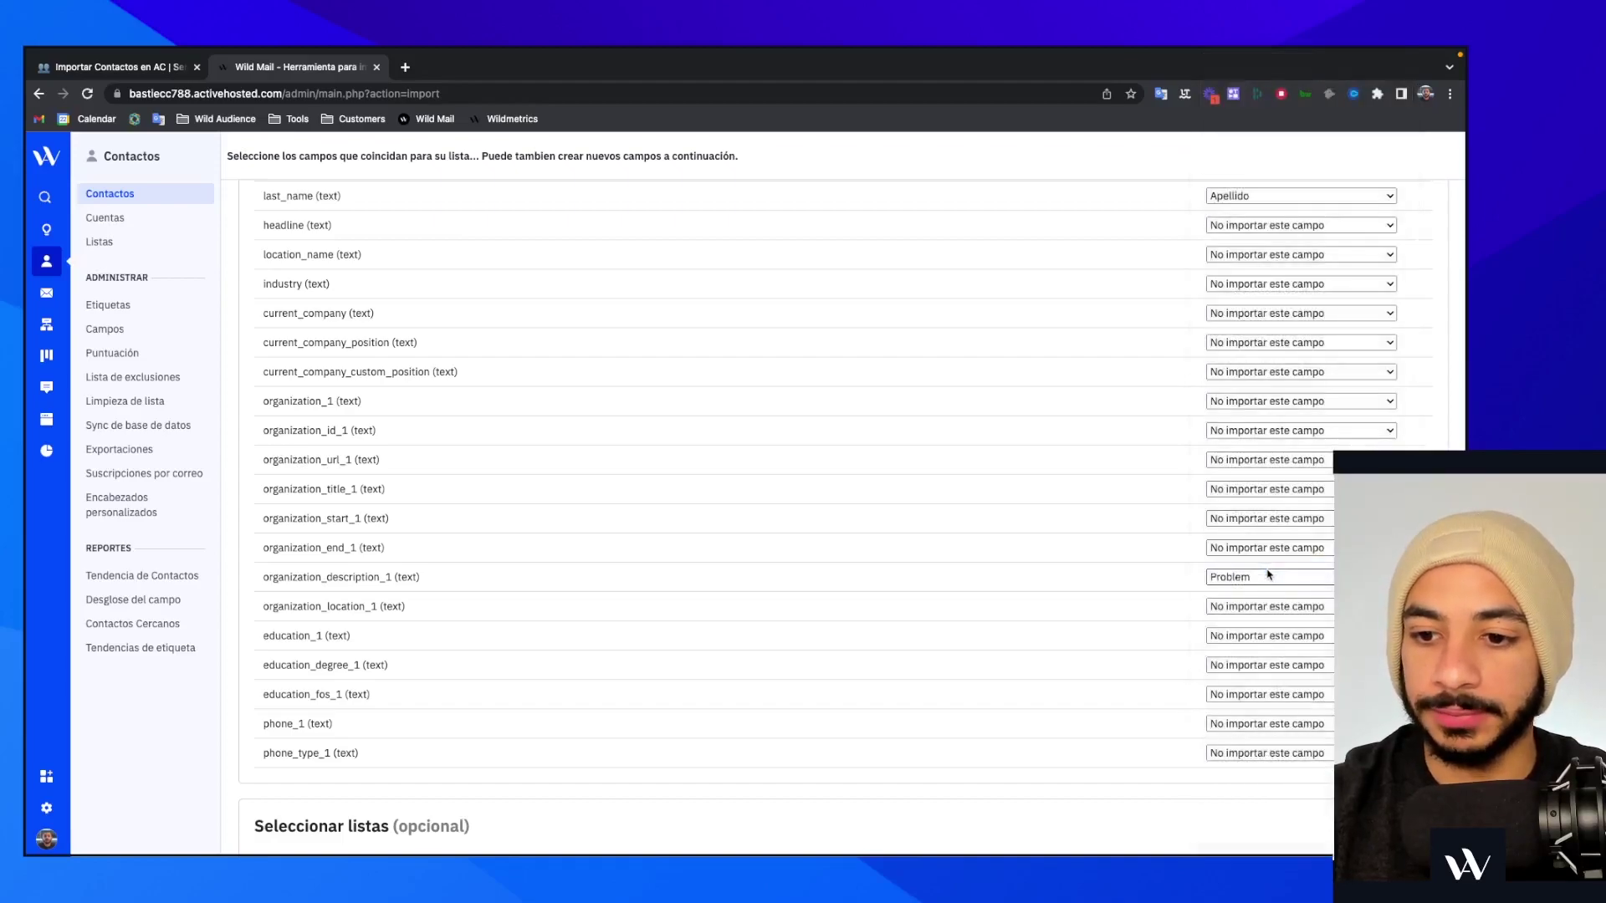
# - Map the education_degree_1 column to the custom field Software
pyautogui.click(1260, 663)
pyautogui.scroll(-3, 1269, 780)
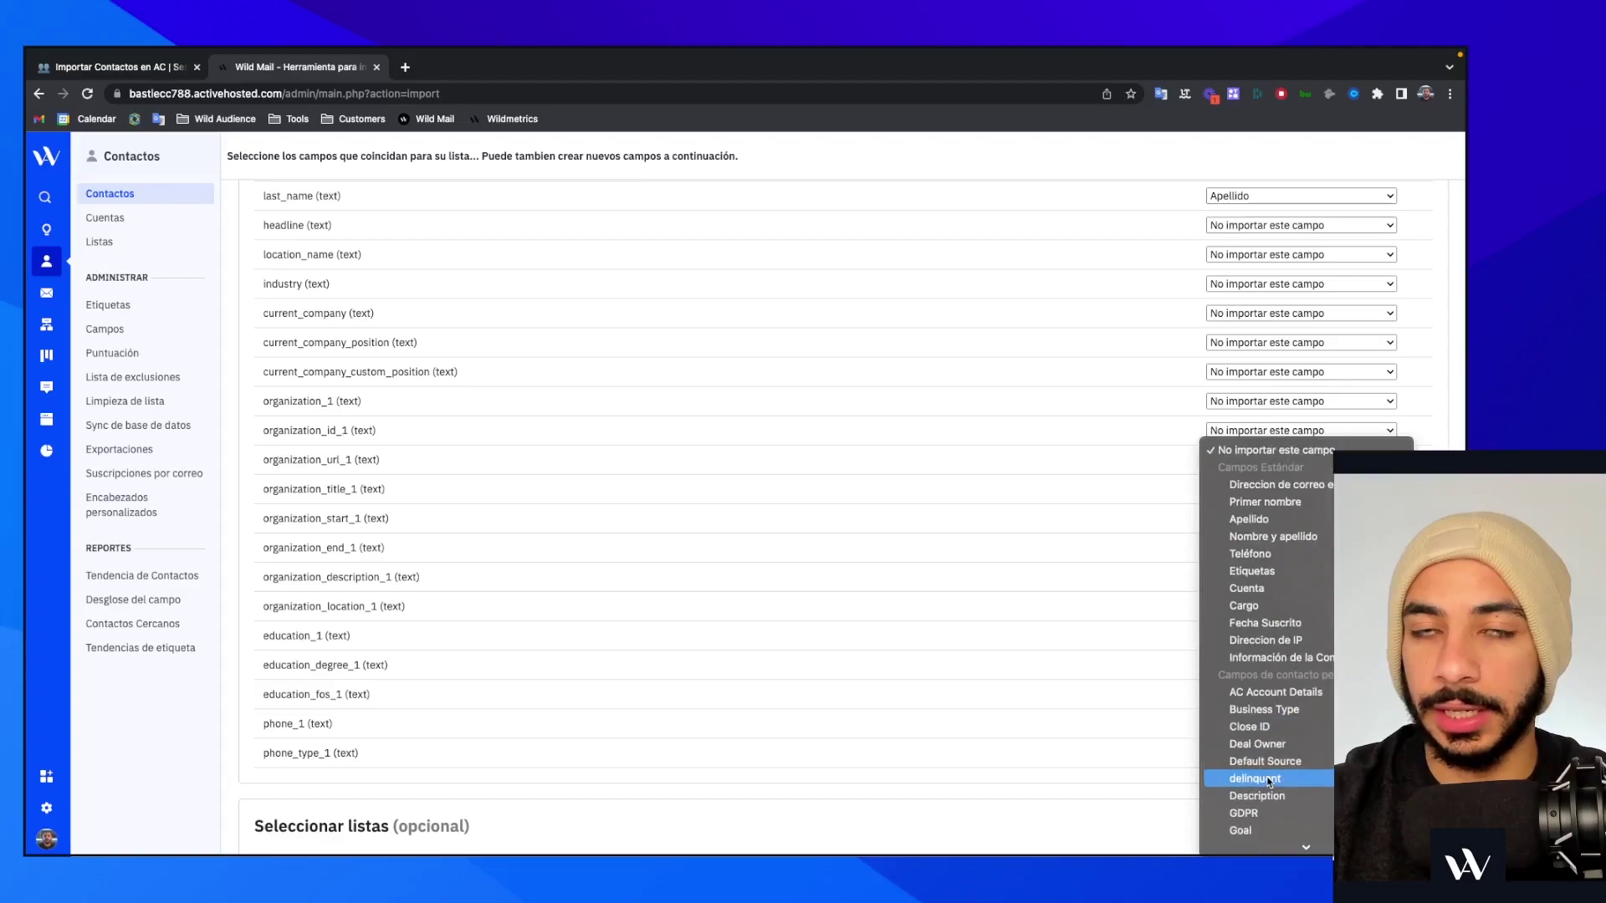
pyautogui.scroll(-10, 1270, 782)
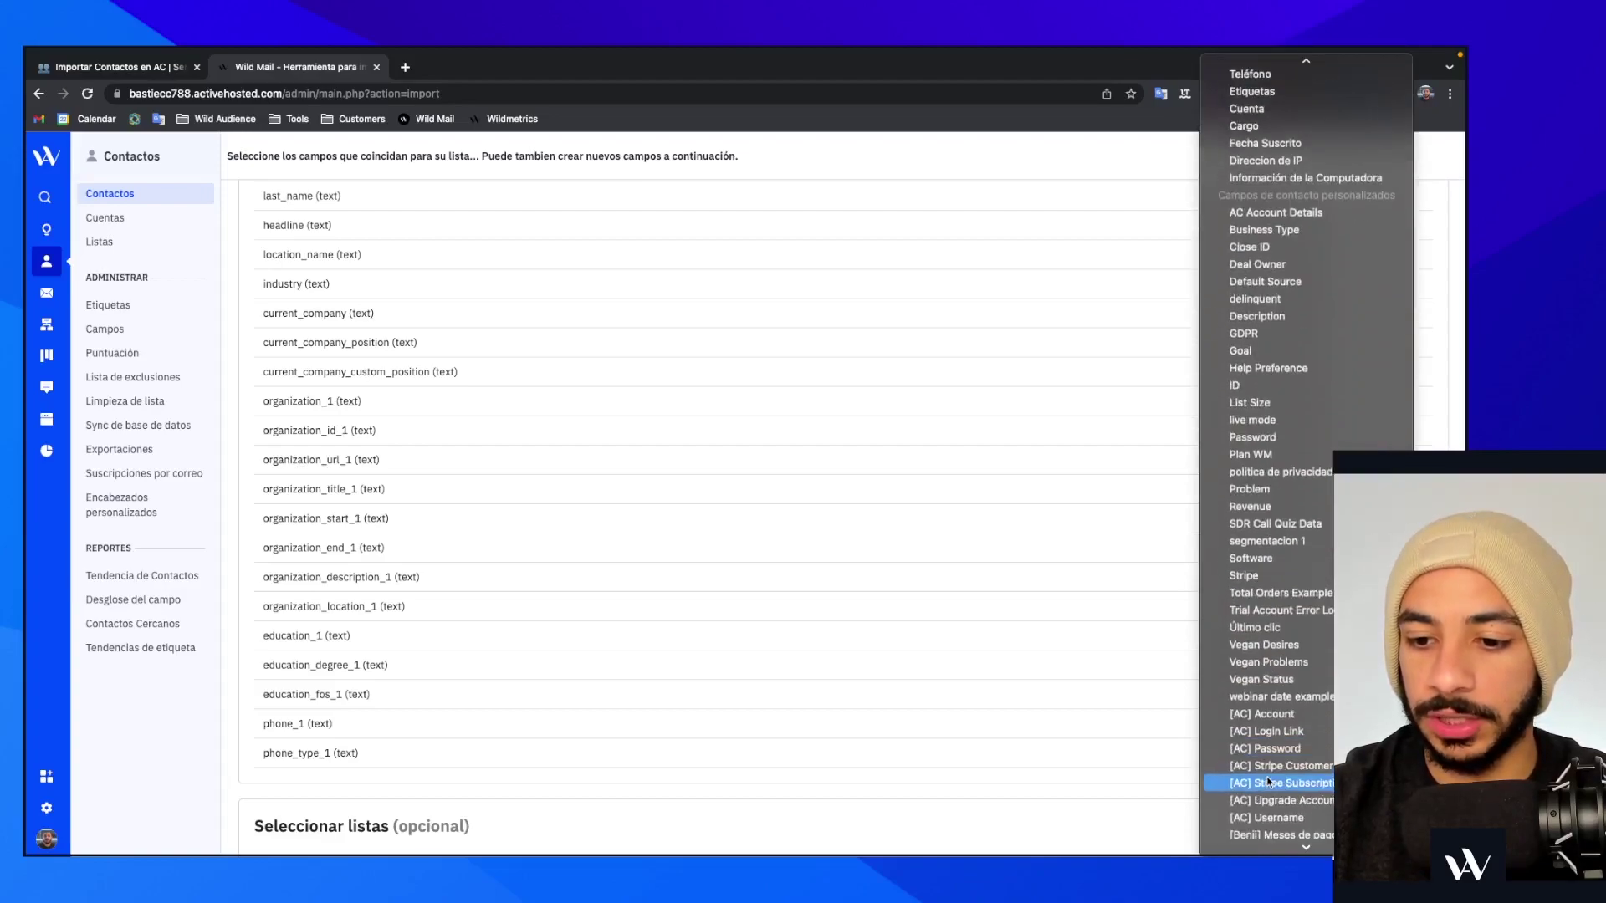
pyautogui.scroll(2, 1267, 782)
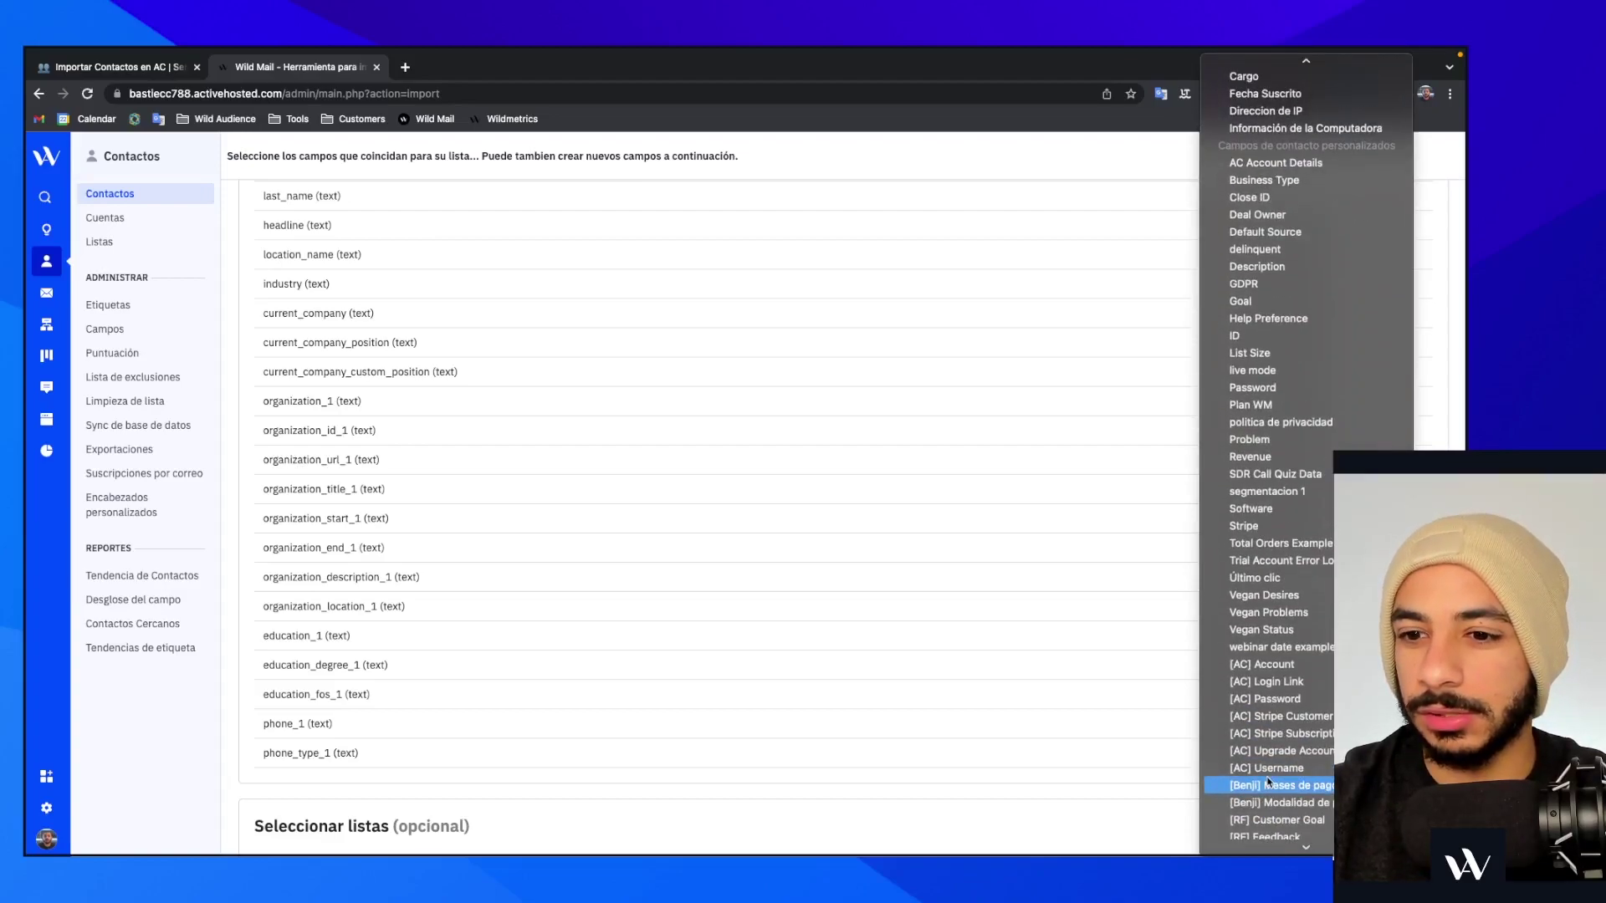
pyautogui.scroll(1, 1268, 782)
pyautogui.scroll(-1, 1268, 782)
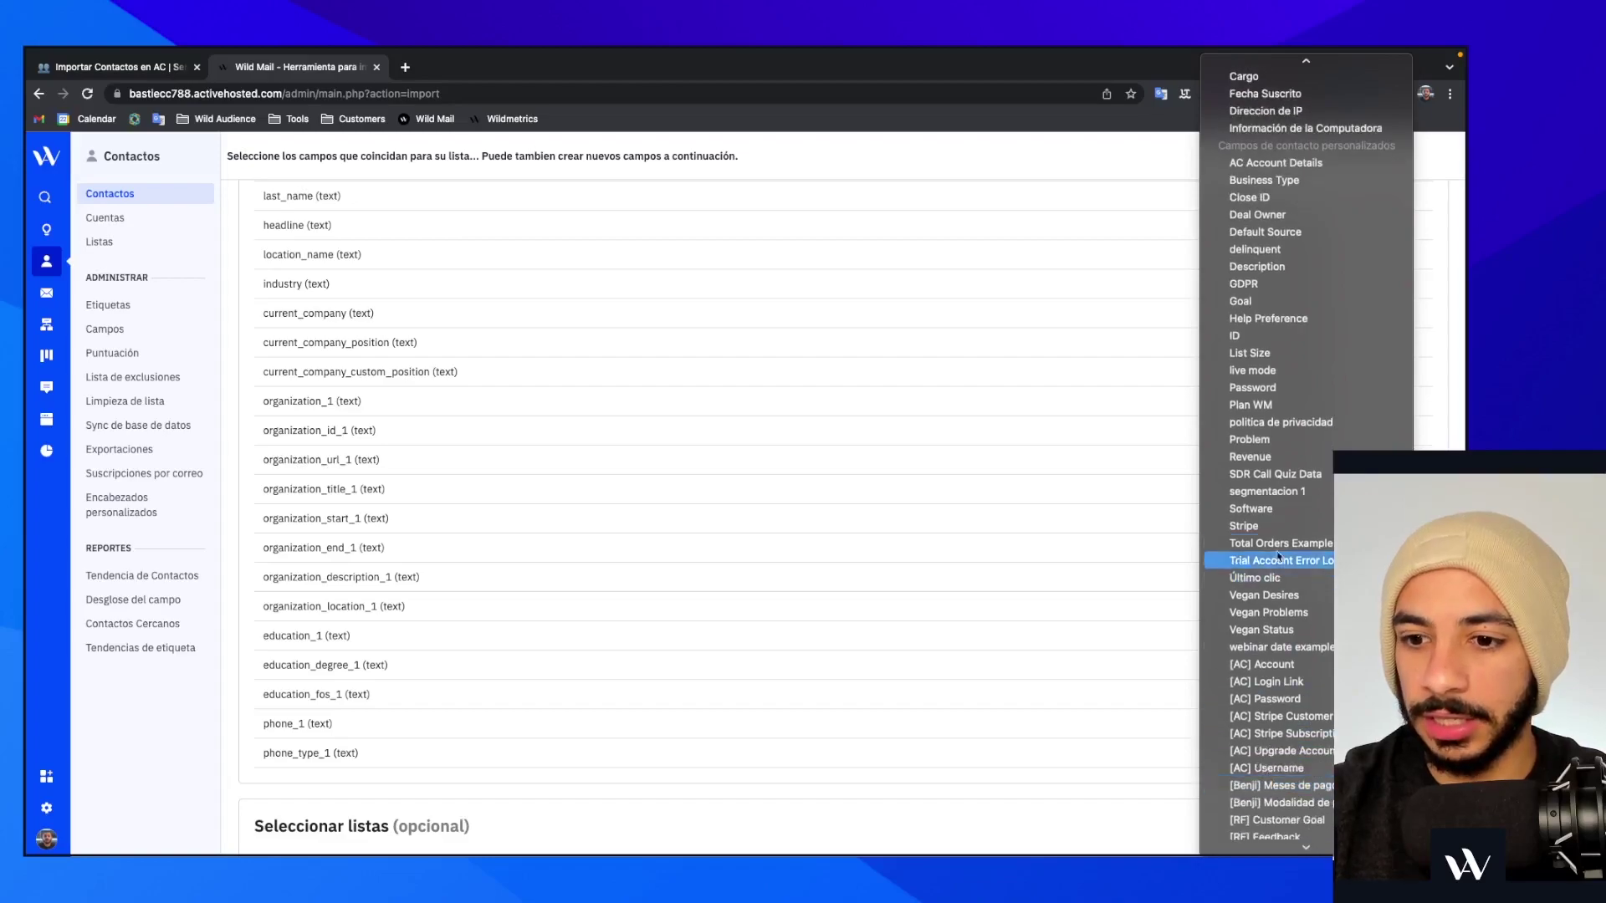
pyautogui.click(1276, 513)
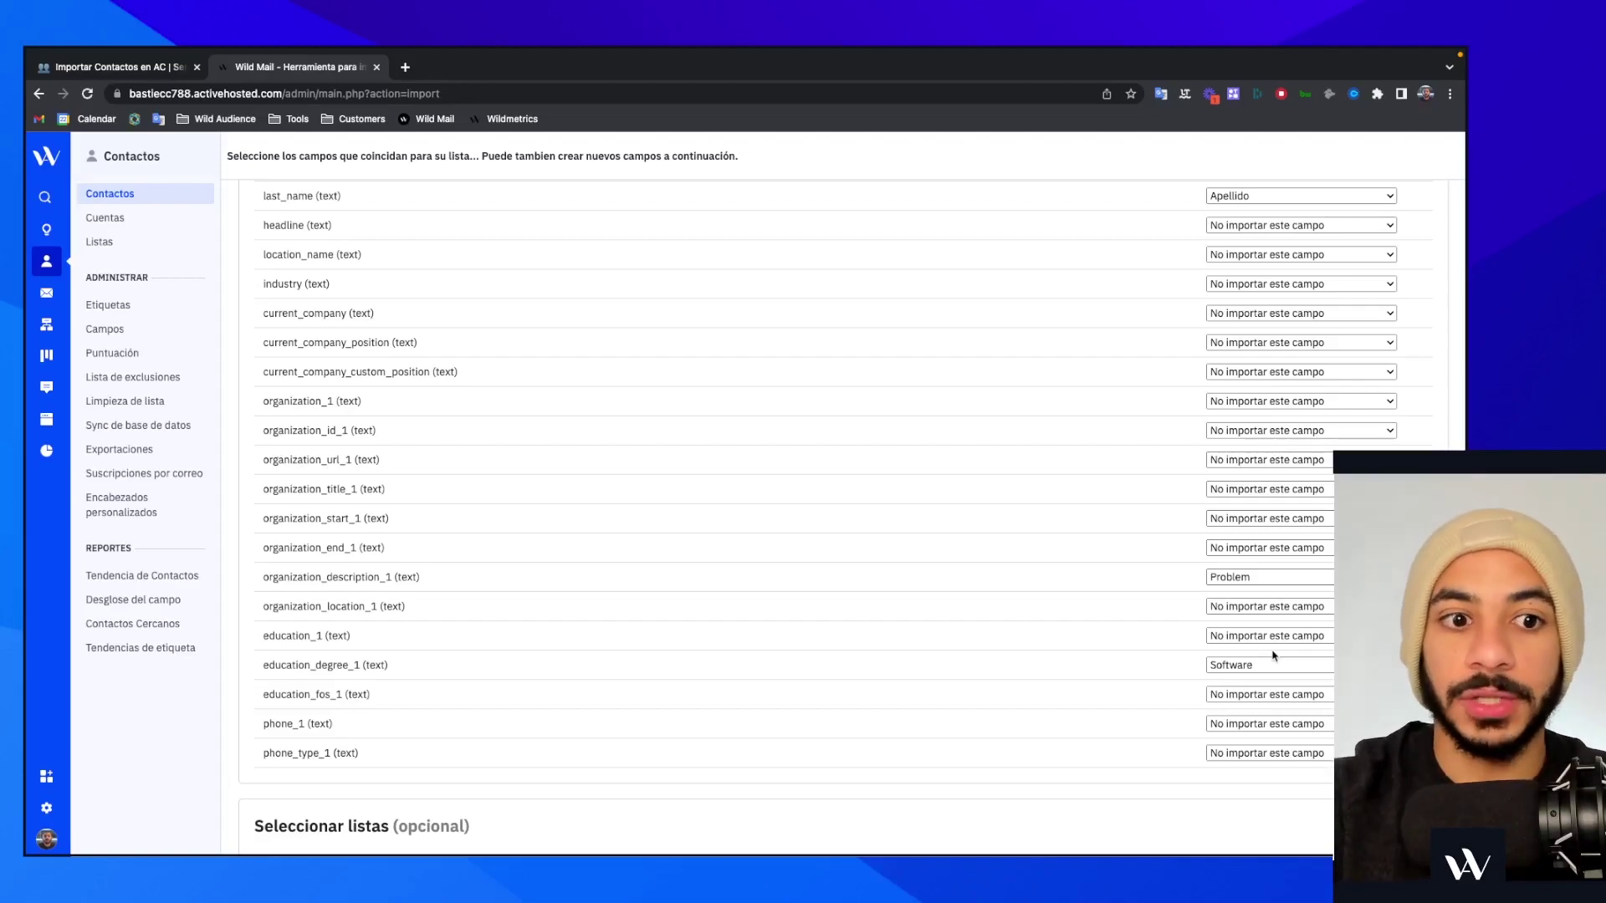
# - Map the headline column to the custom field [WA ES] Problem
pyautogui.scroll(1, 1272, 655)
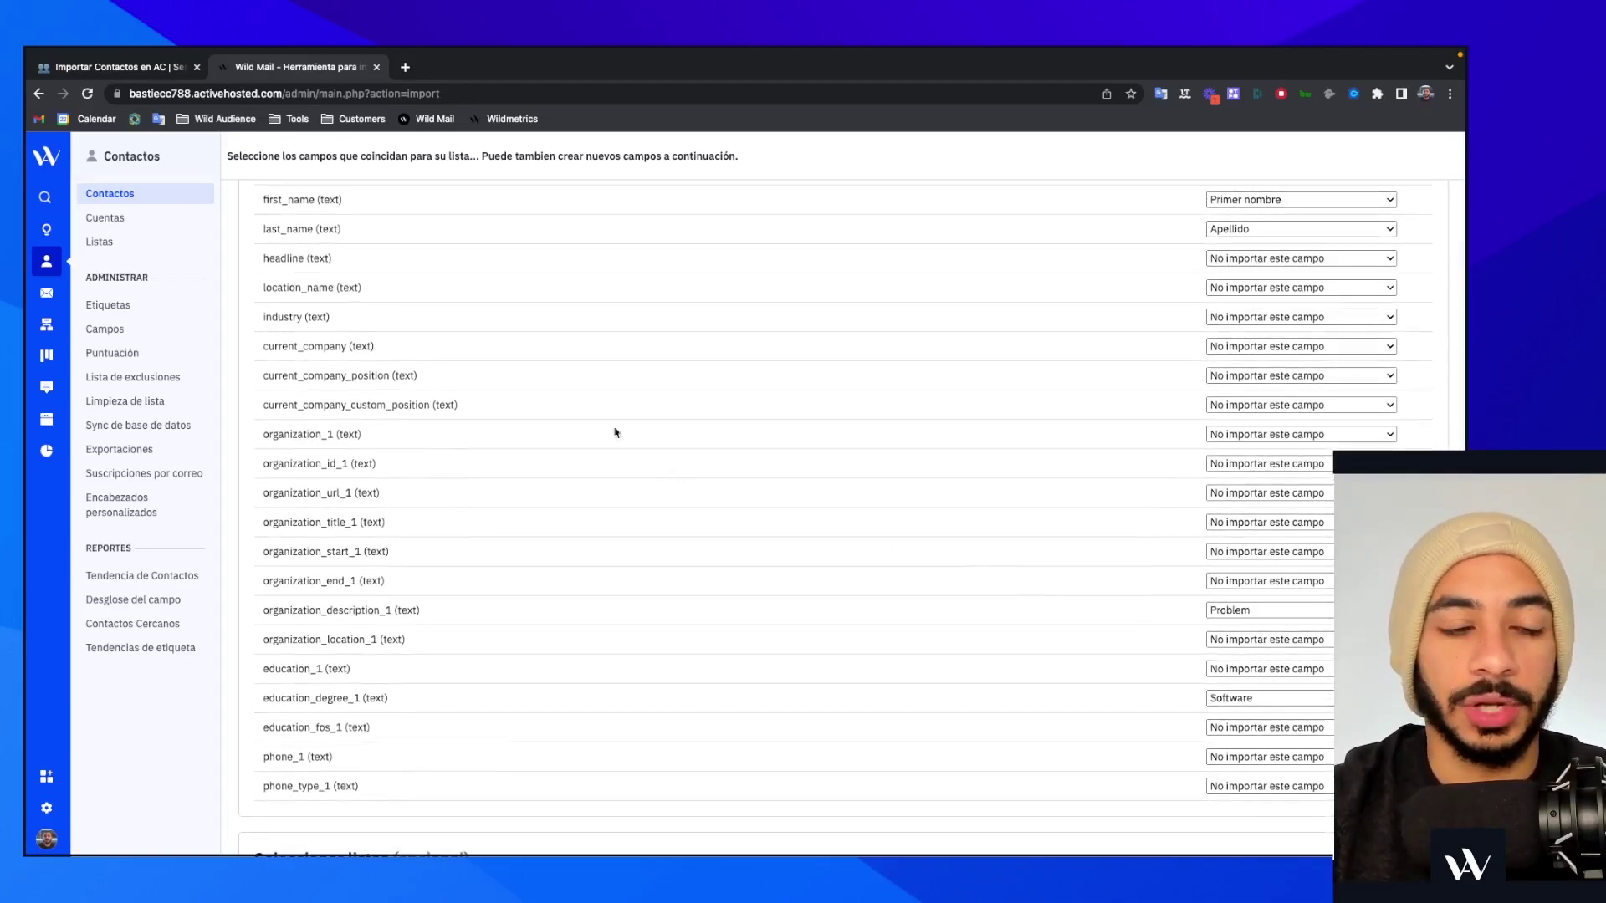
pyautogui.scroll(1, 468, 330)
pyautogui.scroll(3, 468, 330)
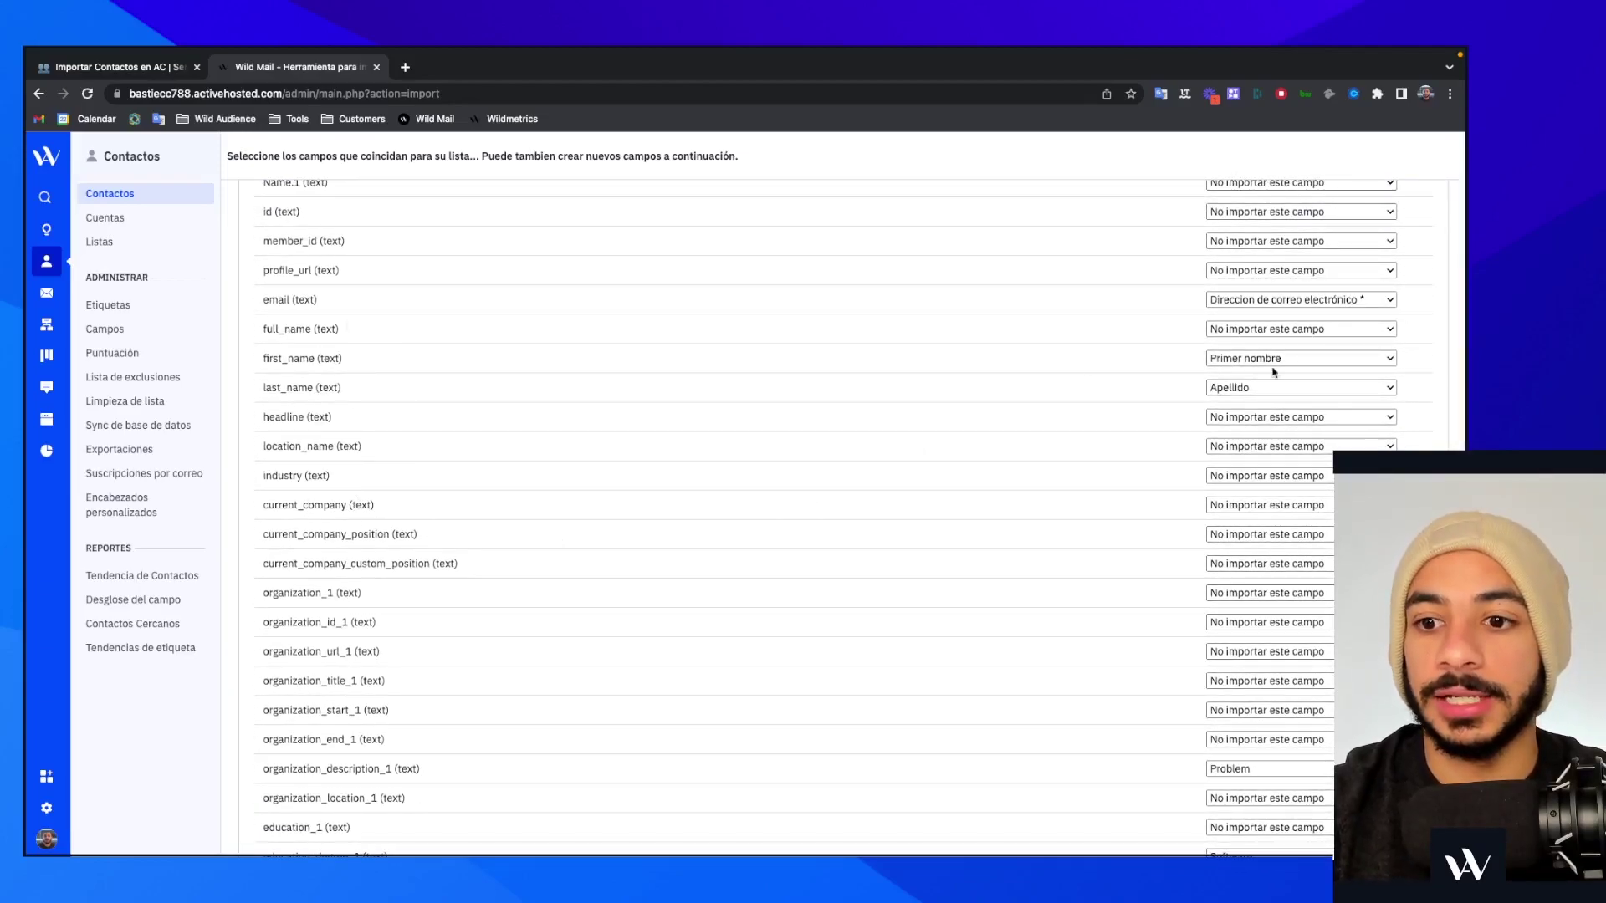
pyautogui.click(1276, 417)
pyautogui.scroll(-10, 1279, 616)
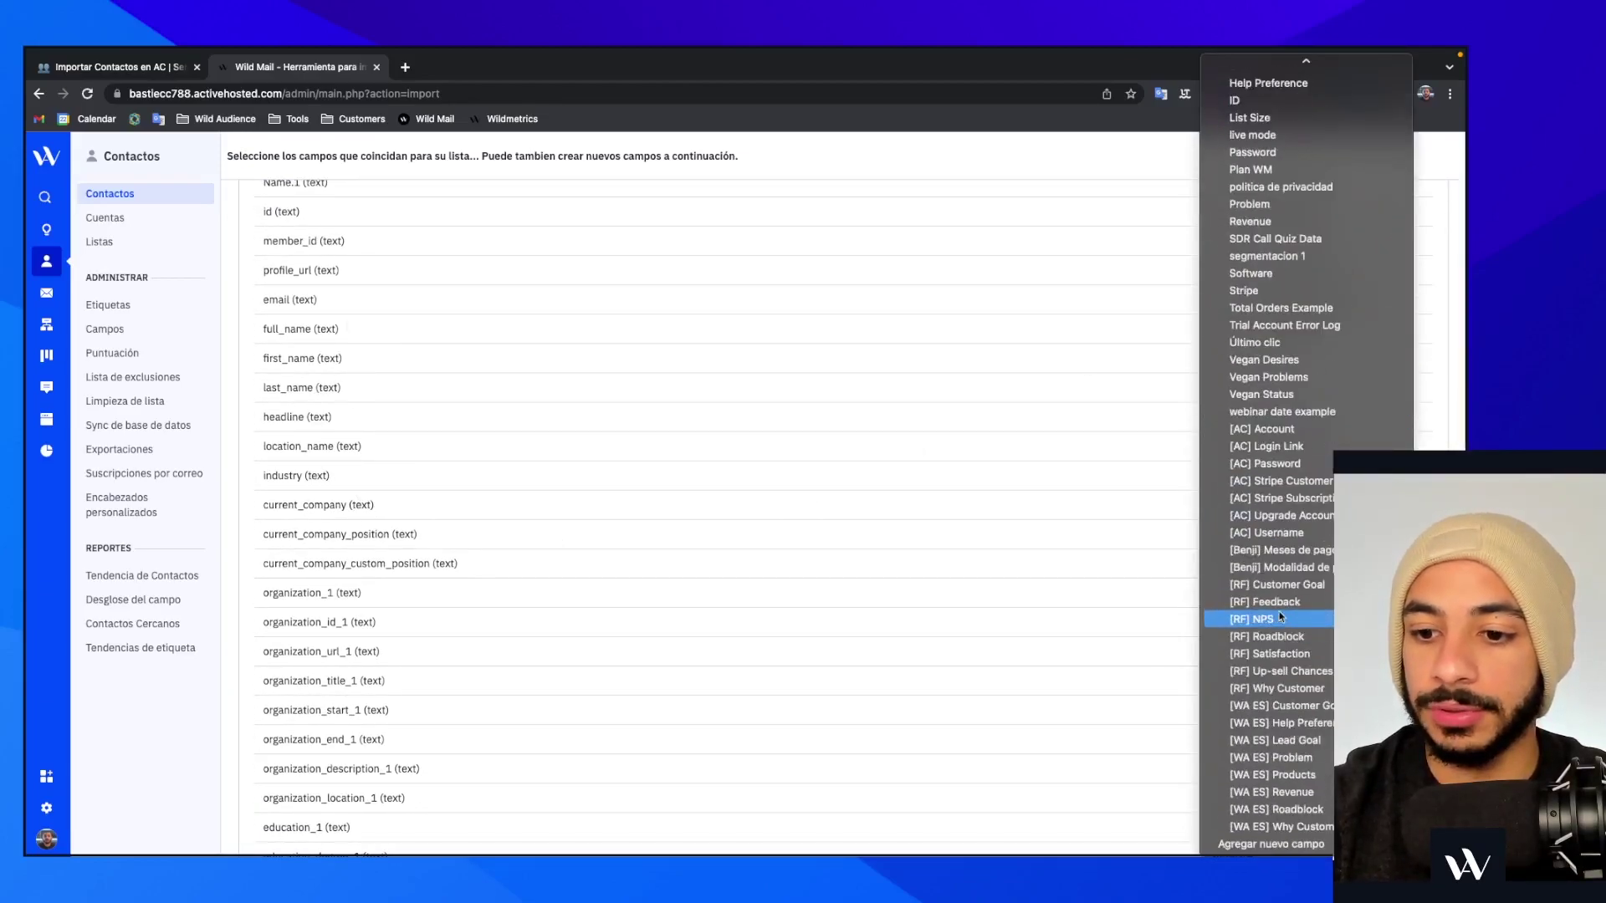
pyautogui.click(1277, 755)
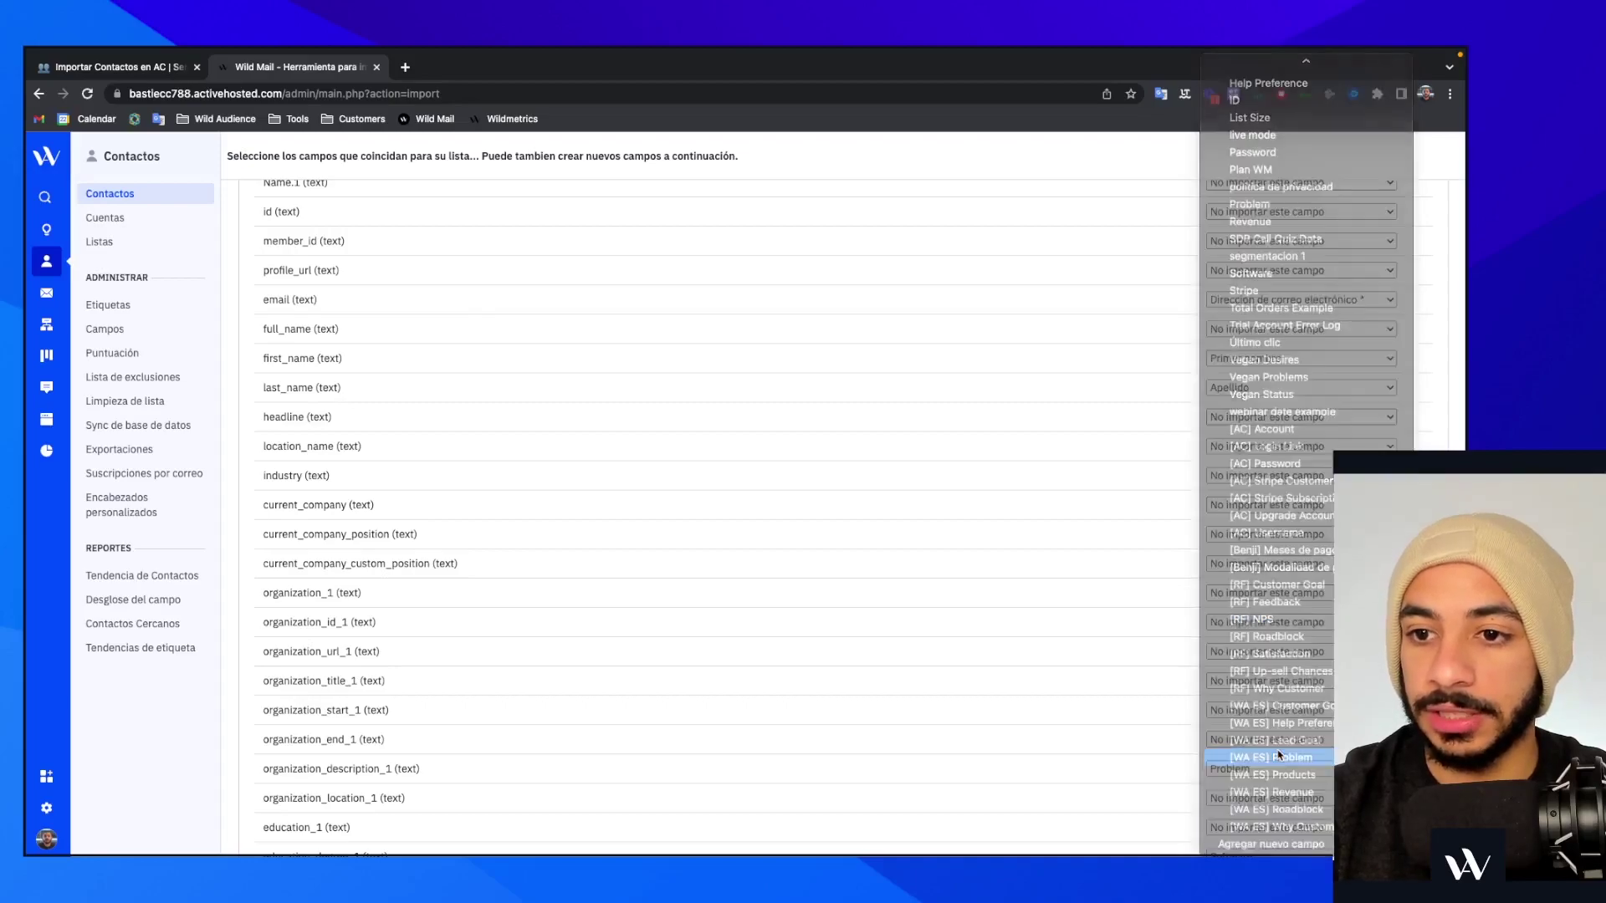
# - Review the destination fields offered for the headline column and map it to the custom field GDPR
pyautogui.click(1277, 418)
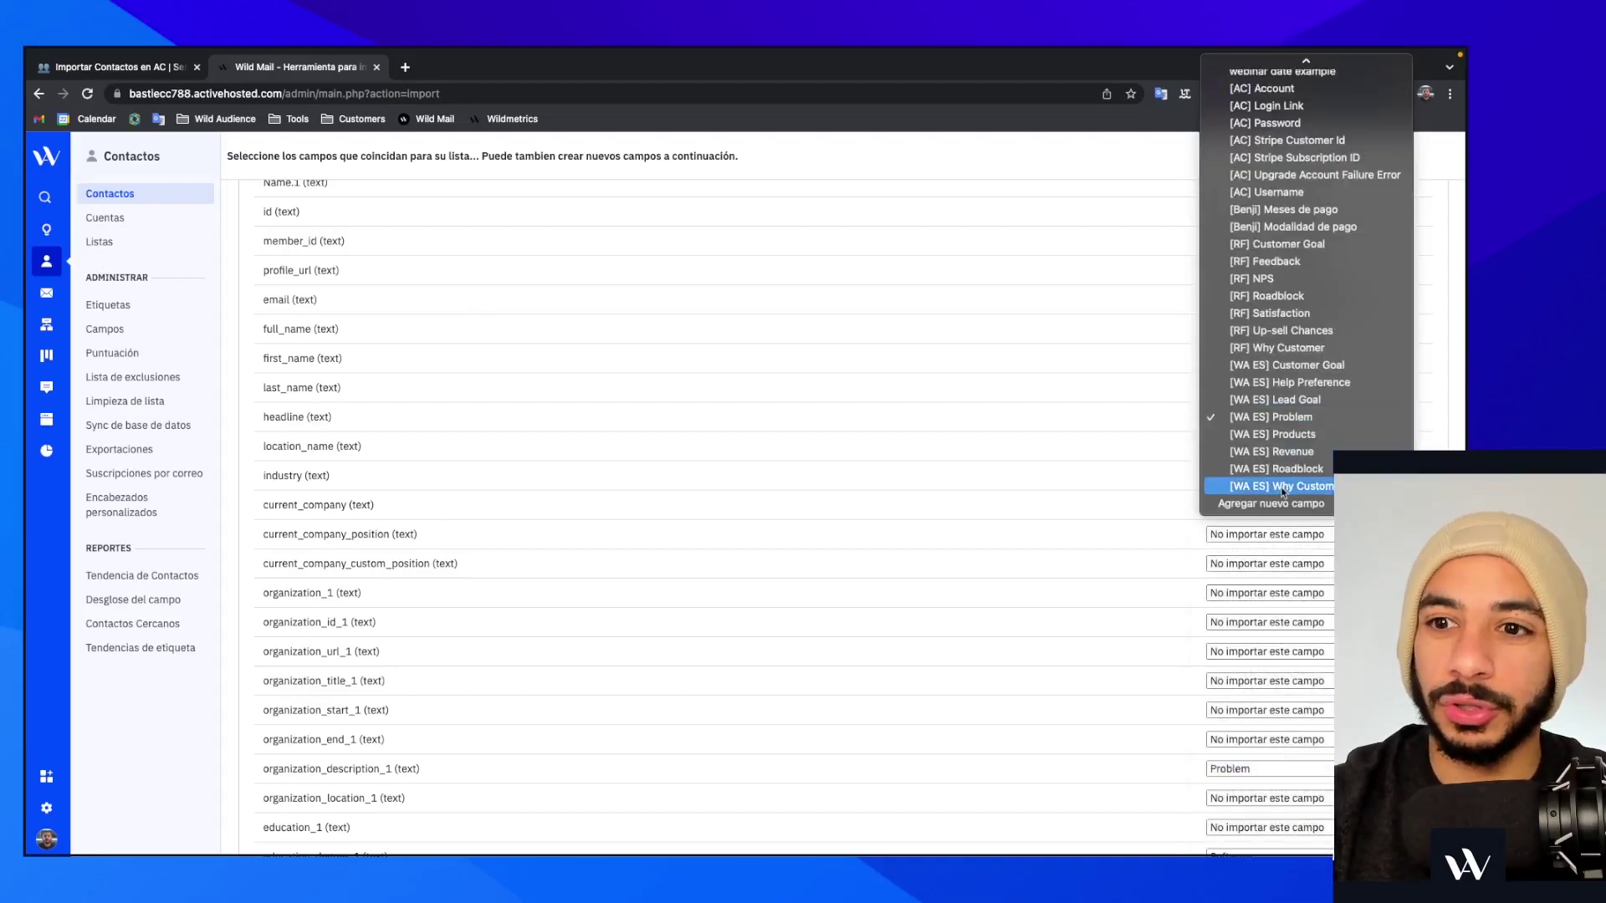
pyautogui.scroll(15, 1281, 489)
pyautogui.scroll(2, 1284, 493)
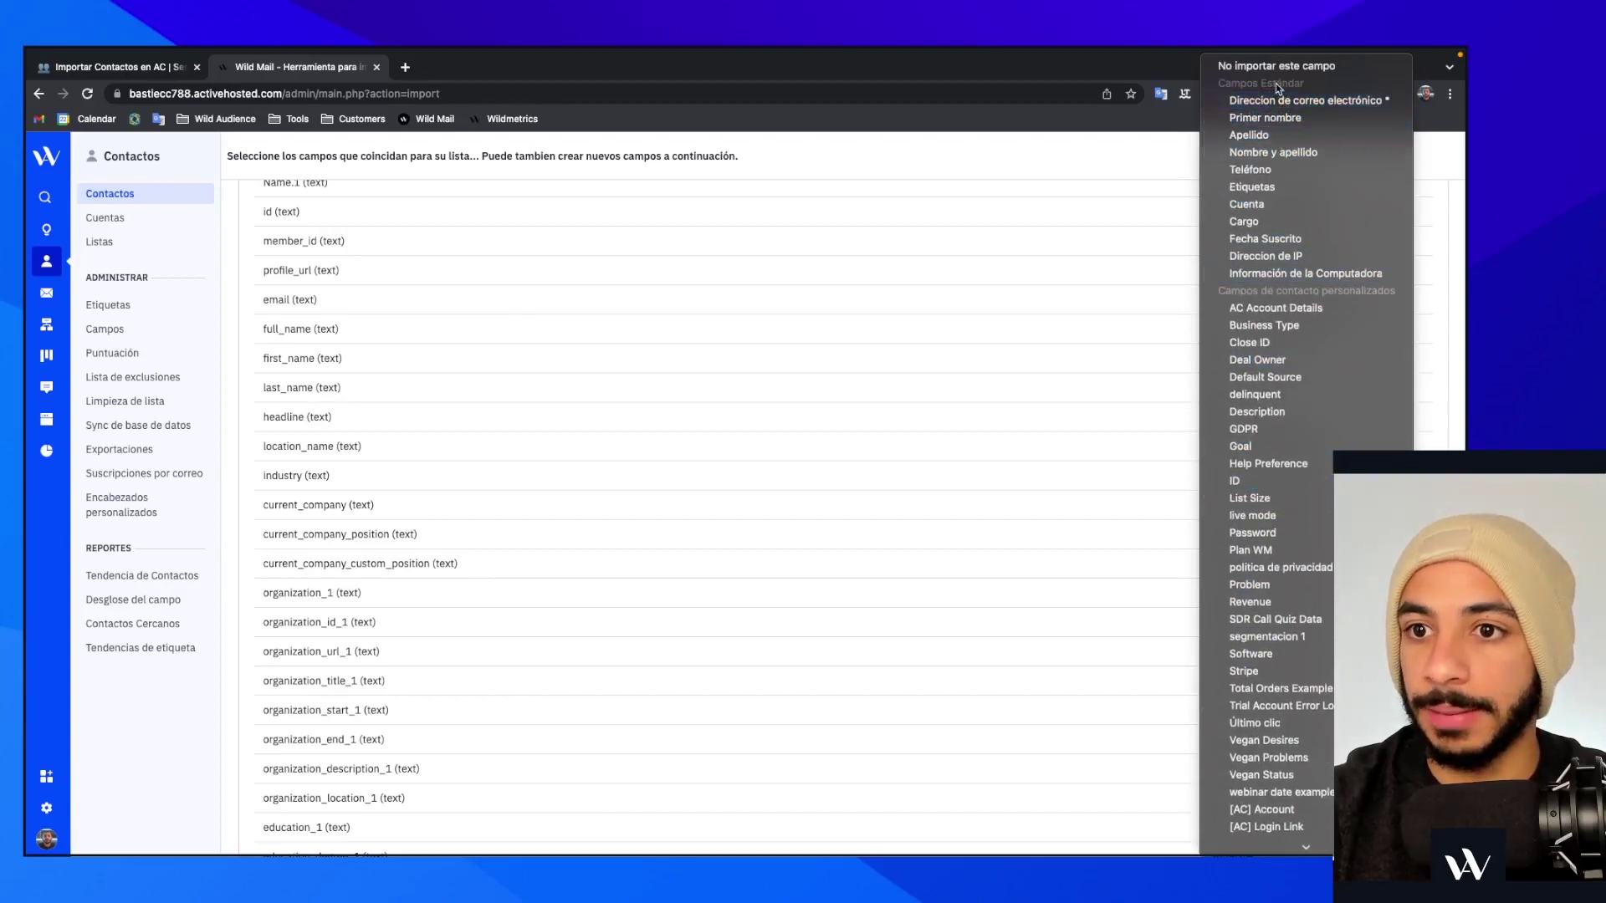
pyautogui.scroll(-3, 1280, 200)
pyautogui.scroll(-6, 1279, 201)
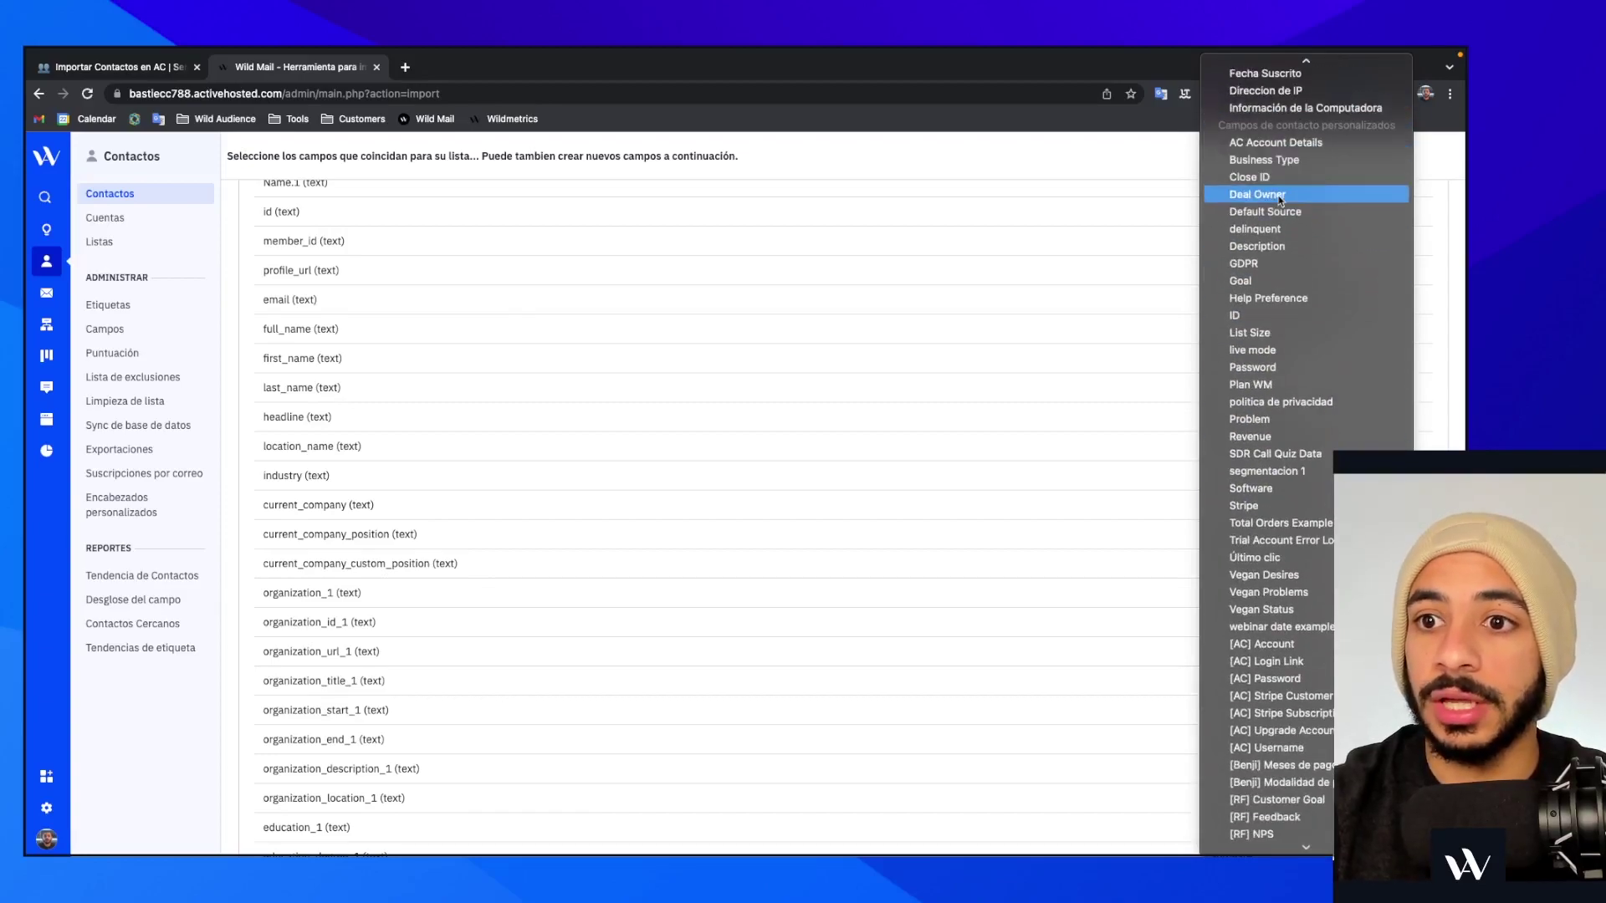
pyautogui.scroll(10, 1282, 213)
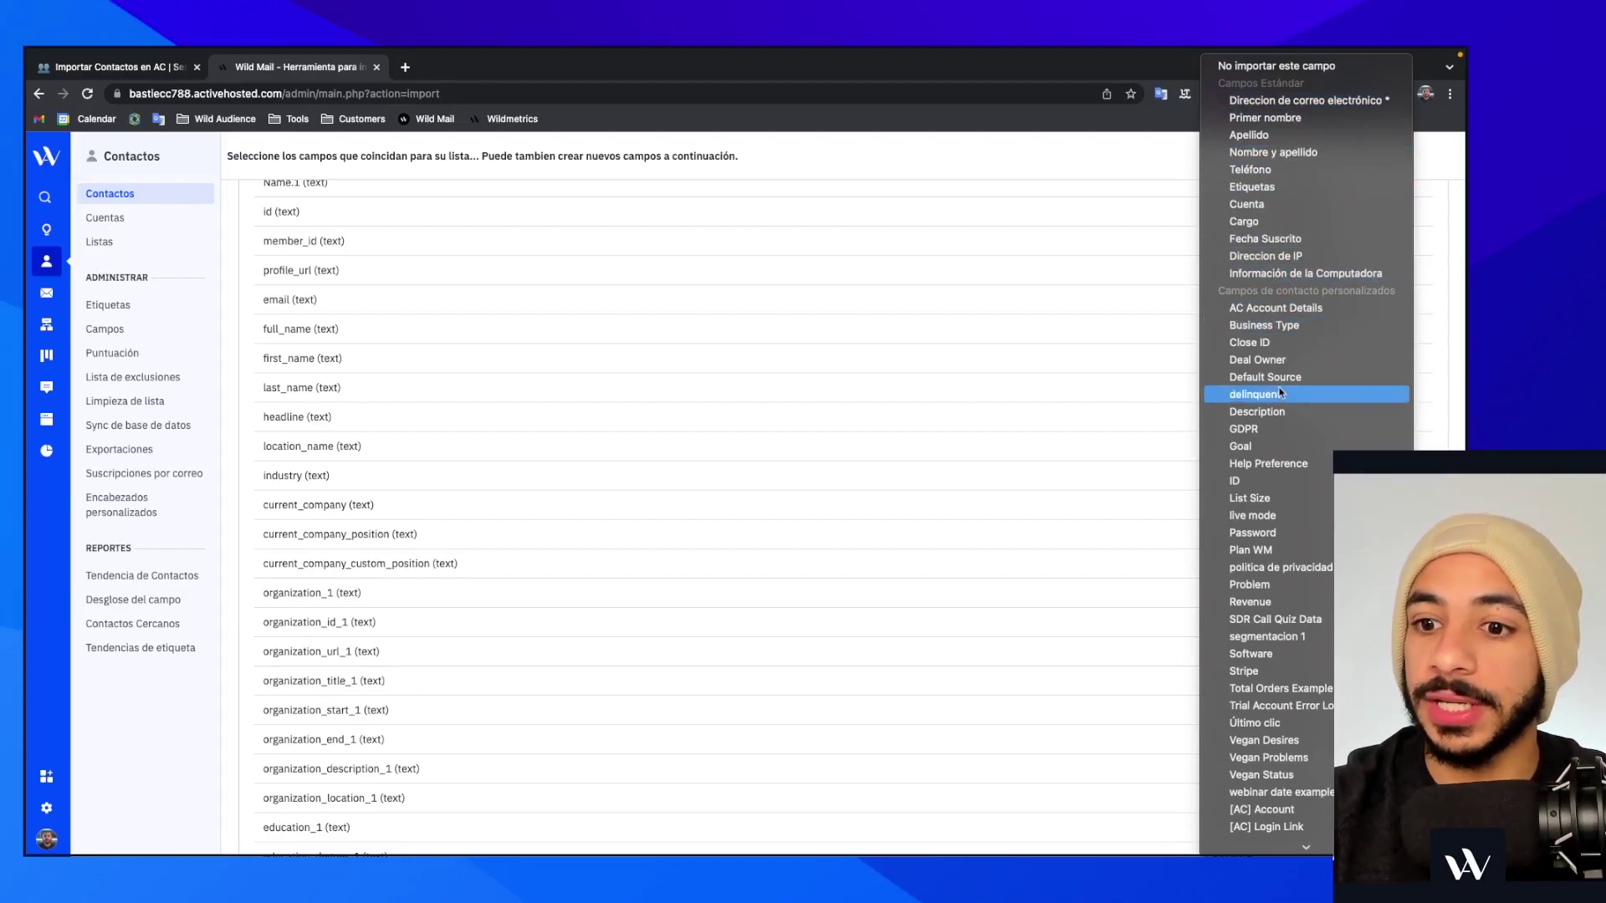
pyautogui.scroll(-3, 1284, 393)
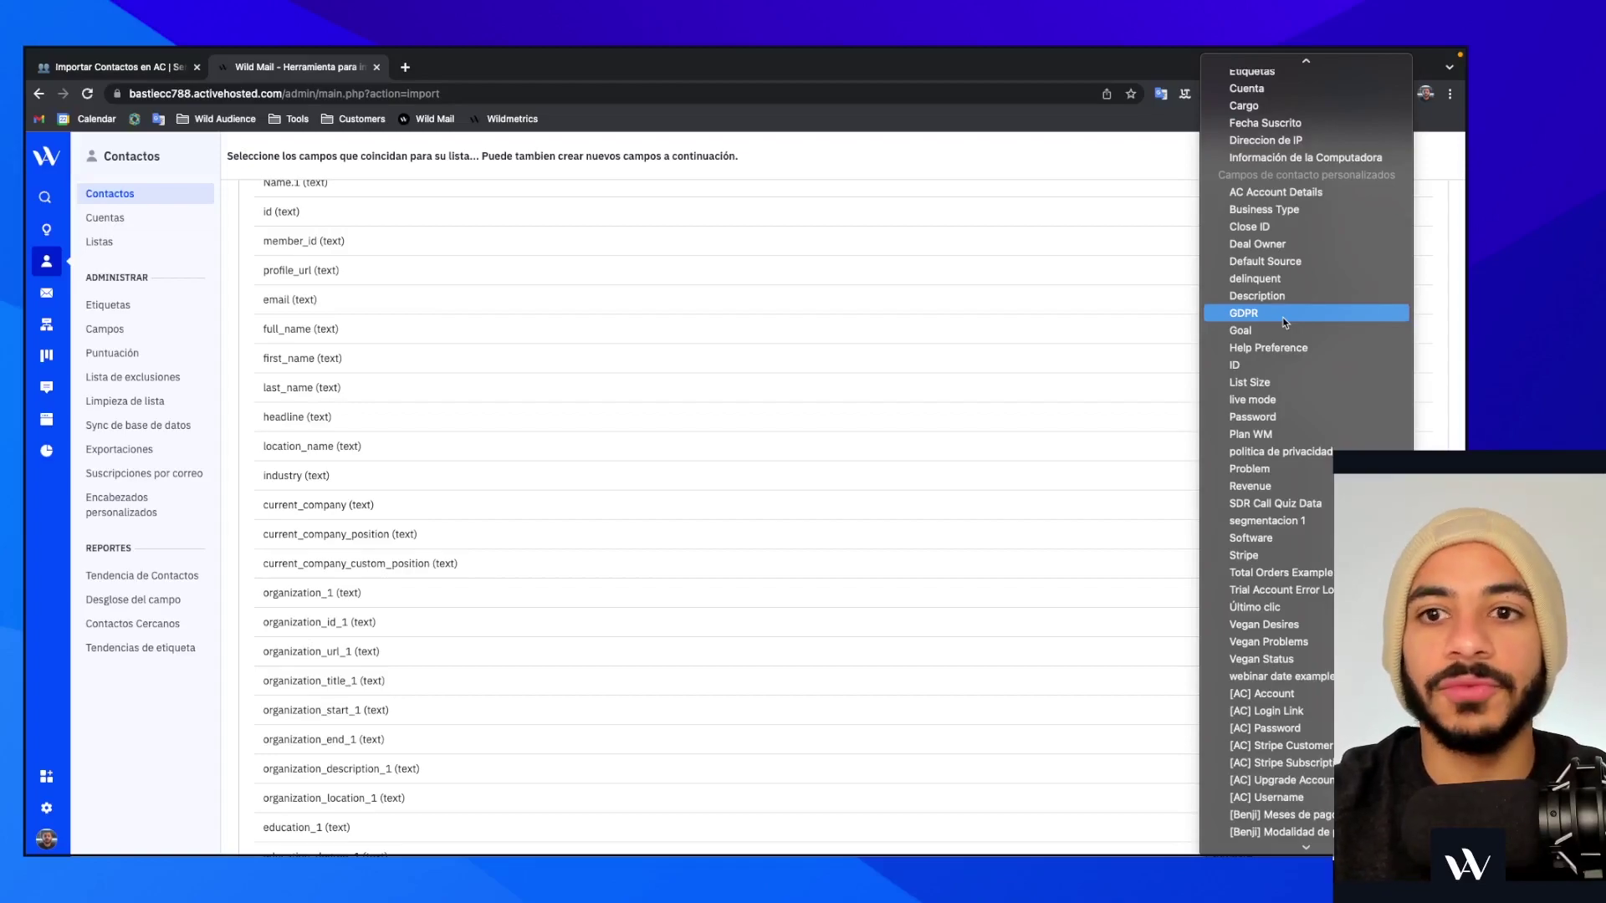
pyautogui.click(1284, 315)
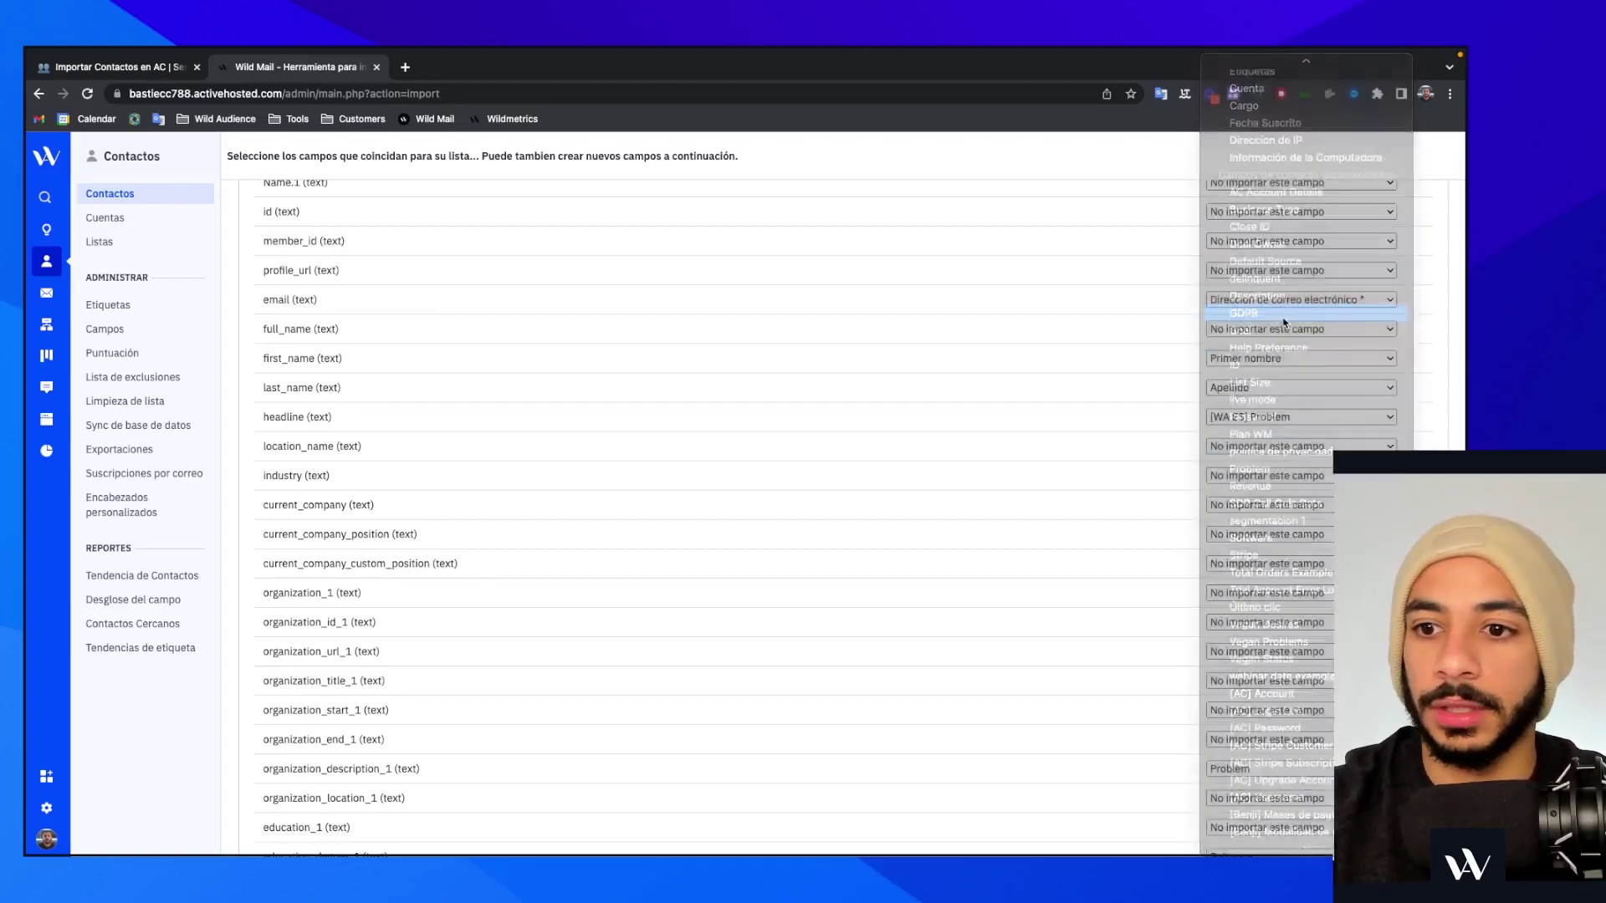
# - Assign the imported contacts to Main List [ES] and add the tag "Importación 17/11/2022" to them
pyautogui.scroll(-10, 1100, 419)
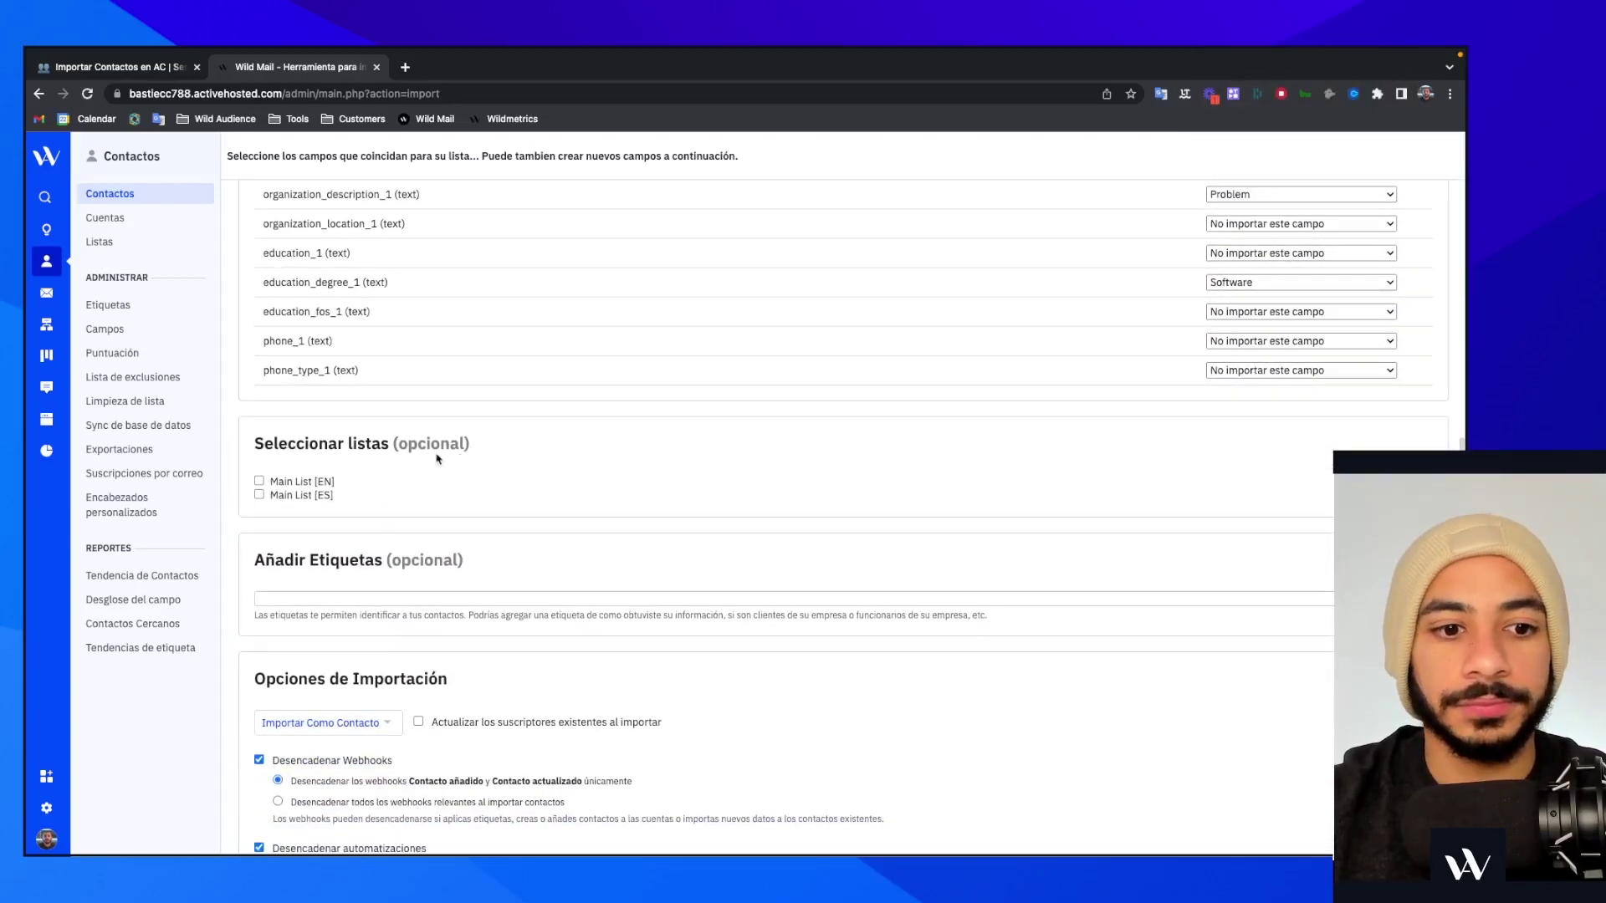
pyautogui.click(278, 502)
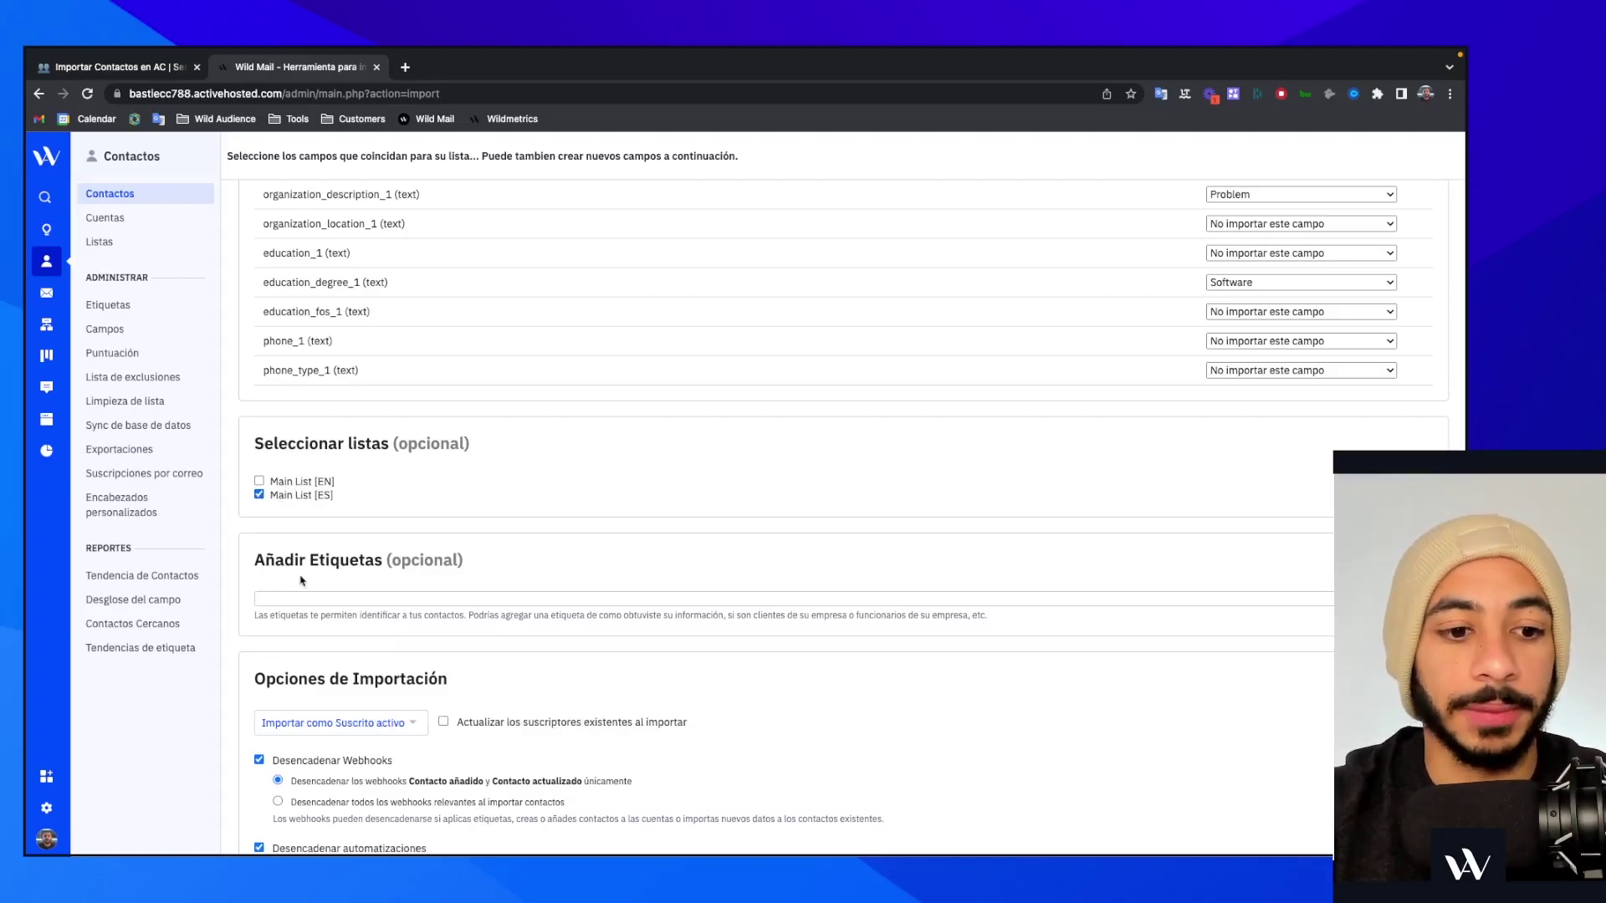
pyautogui.scroll(-2, 301, 577)
pyautogui.scroll(-1, 374, 508)
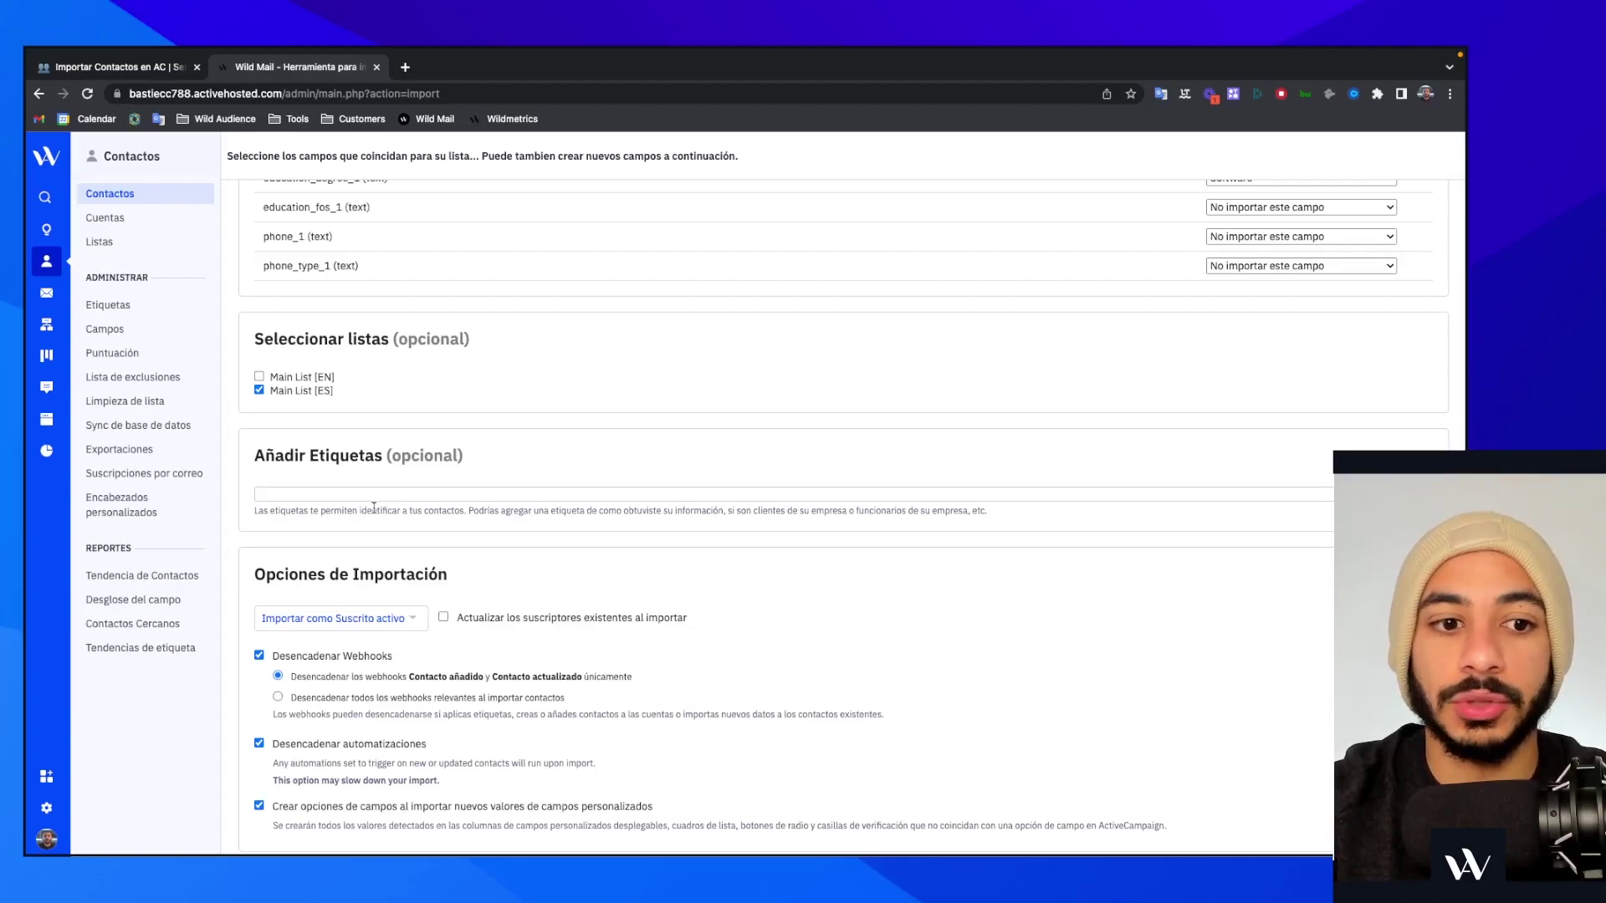
pyautogui.click(371, 498)
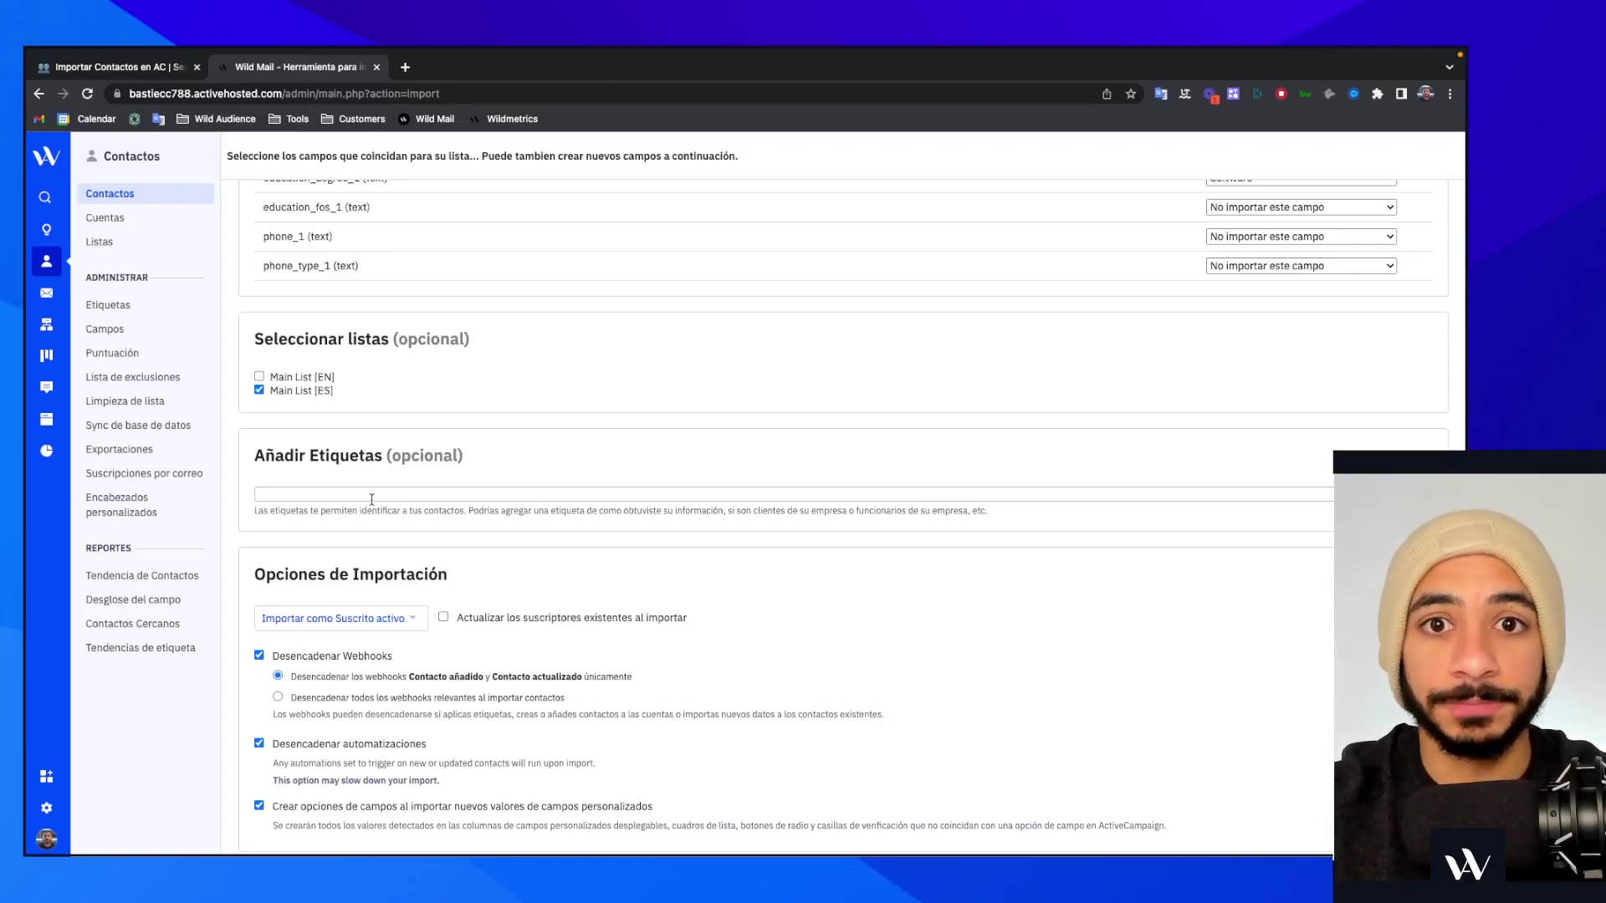
pyautogui.write('Importación 17/11/2022')
pyautogui.press('Return')
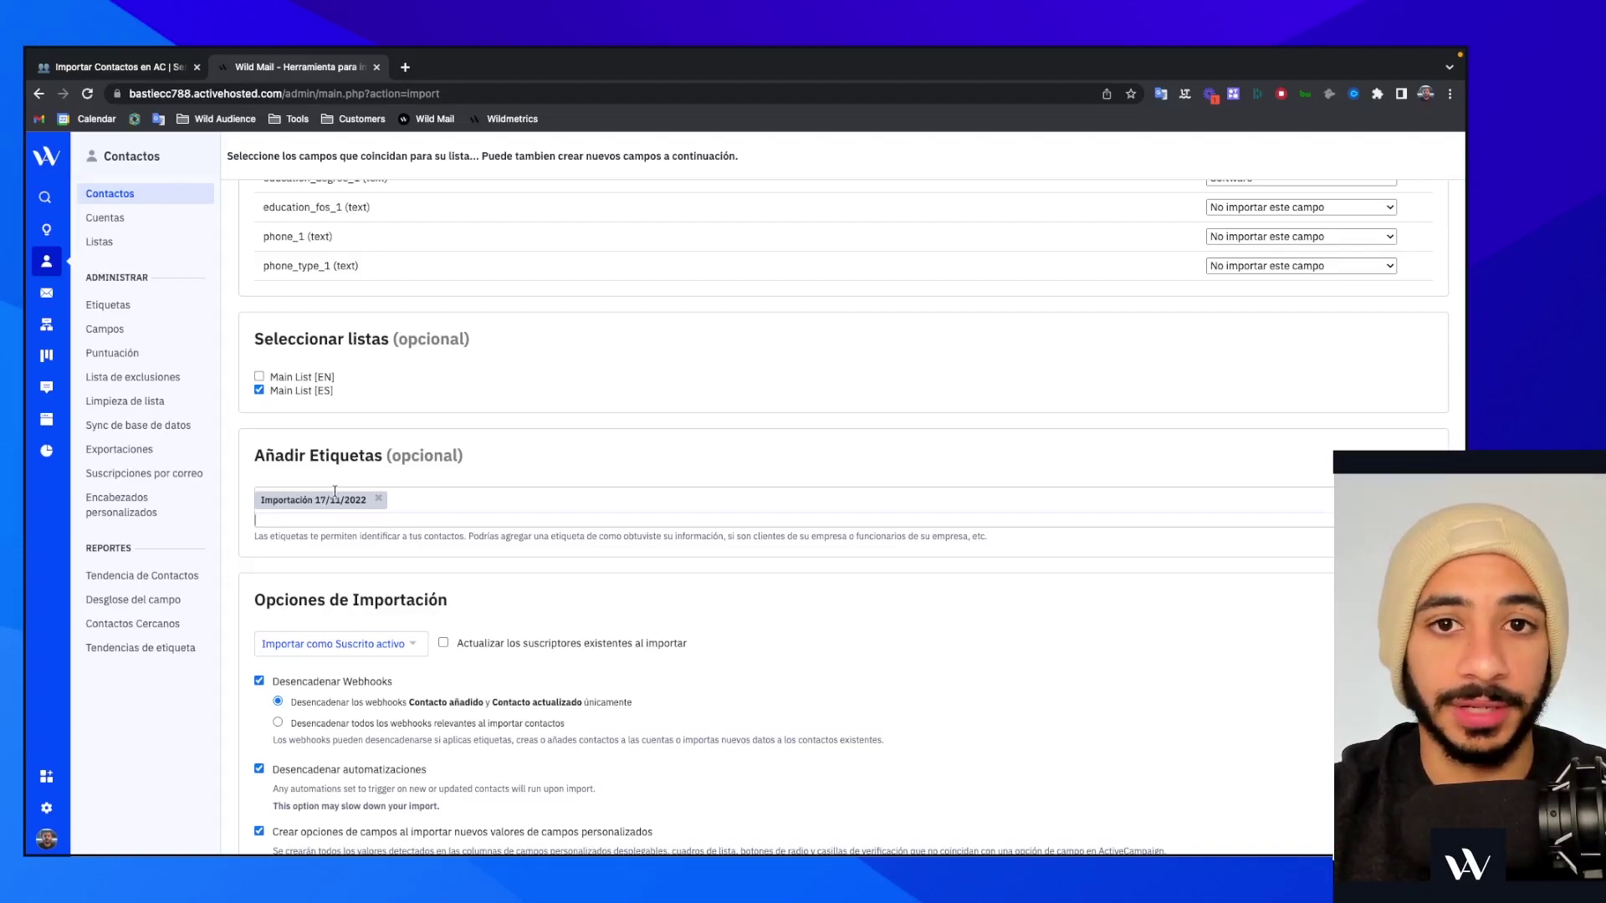
# - Set the contacts to import as Suscrito activo and disable triggering webhooks and automations in the import options
pyautogui.scroll(-1, 339, 481)
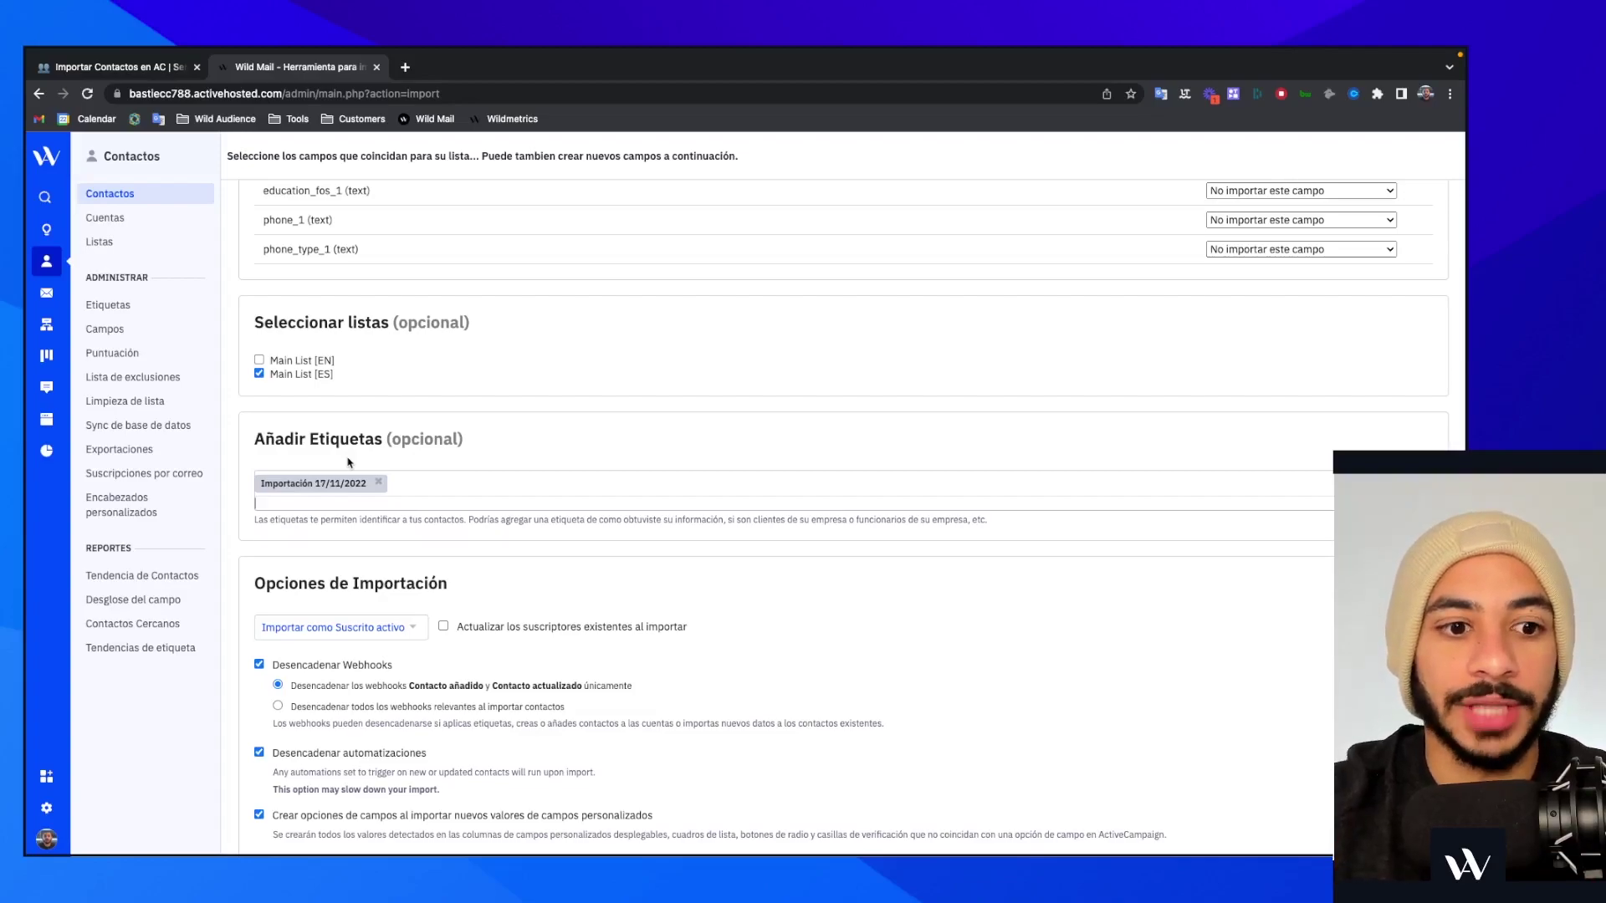
pyautogui.scroll(-3, 342, 473)
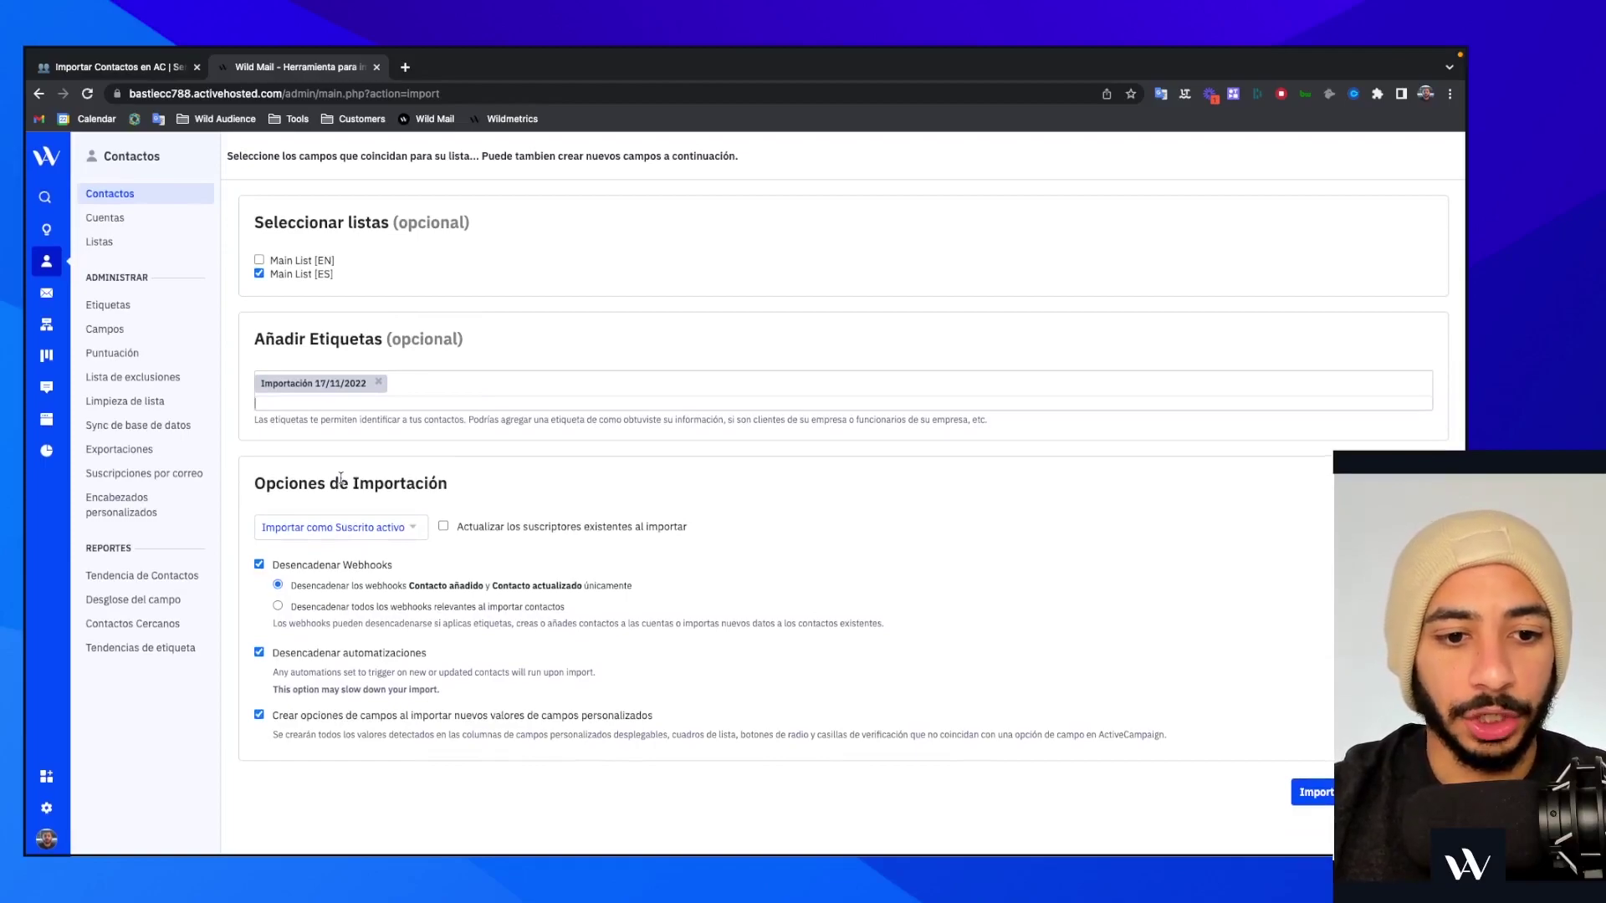
pyautogui.click(365, 533)
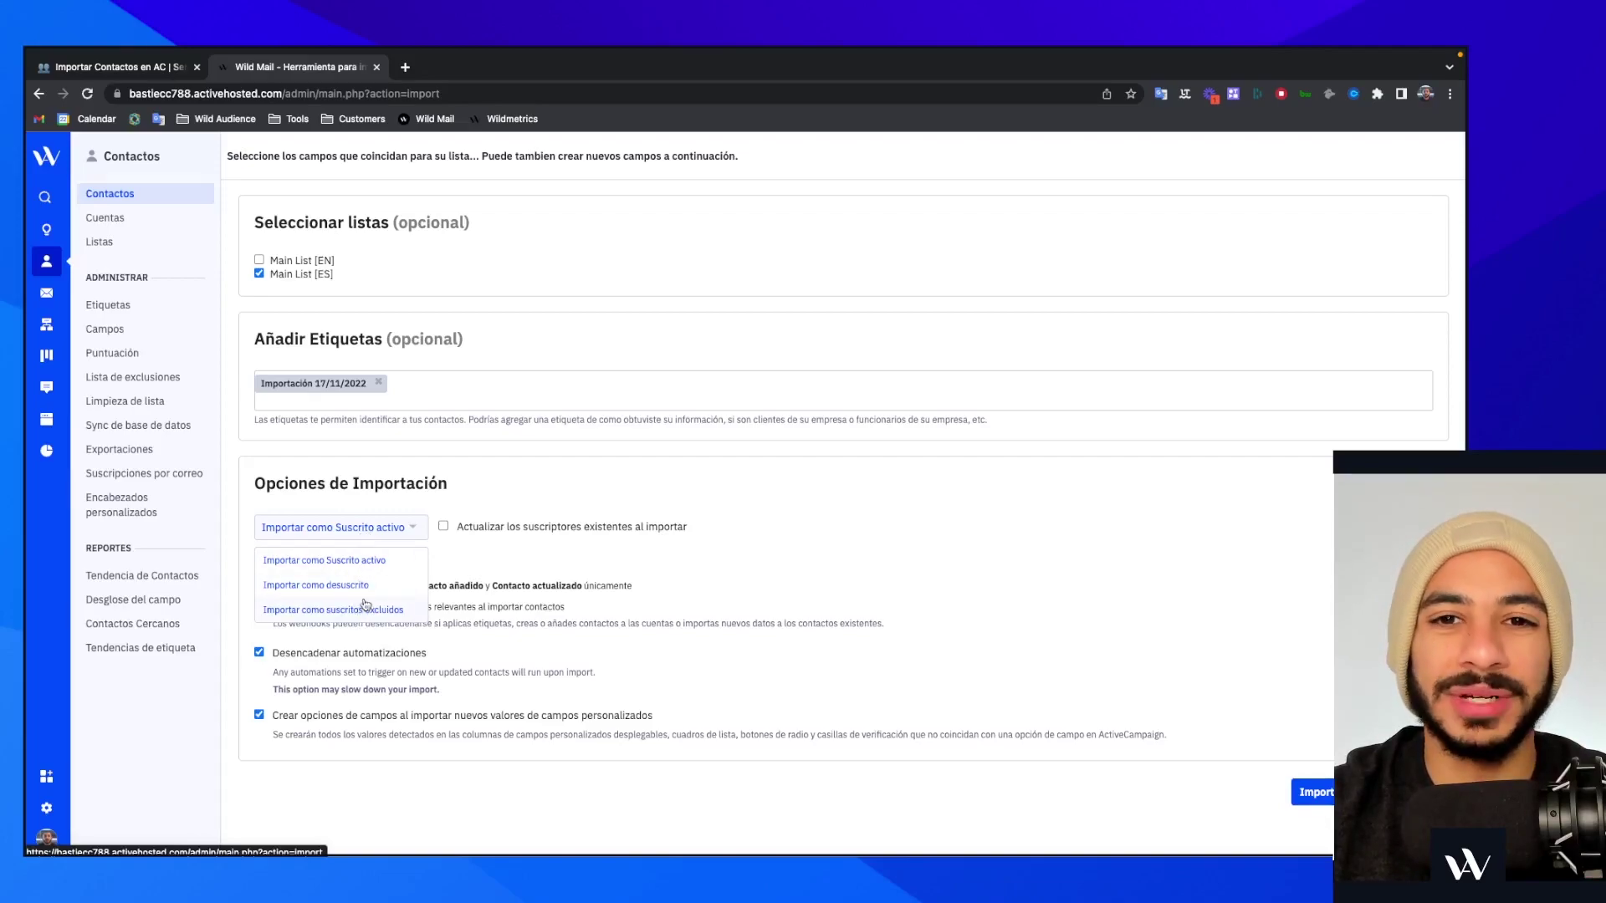
pyautogui.click(378, 572)
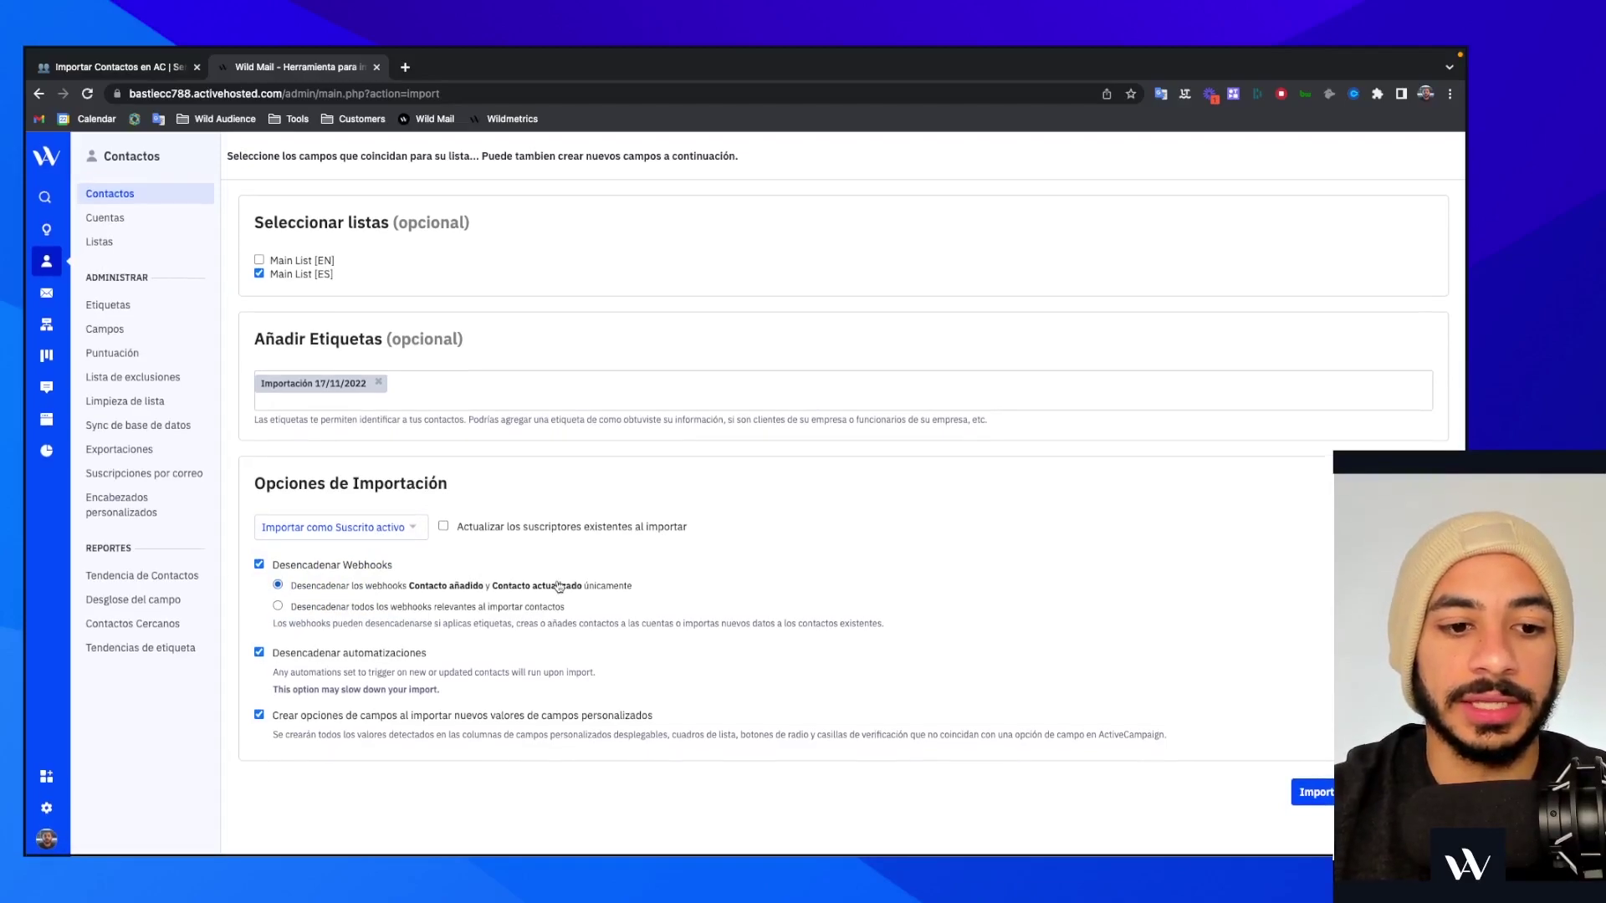
pyautogui.click(259, 564)
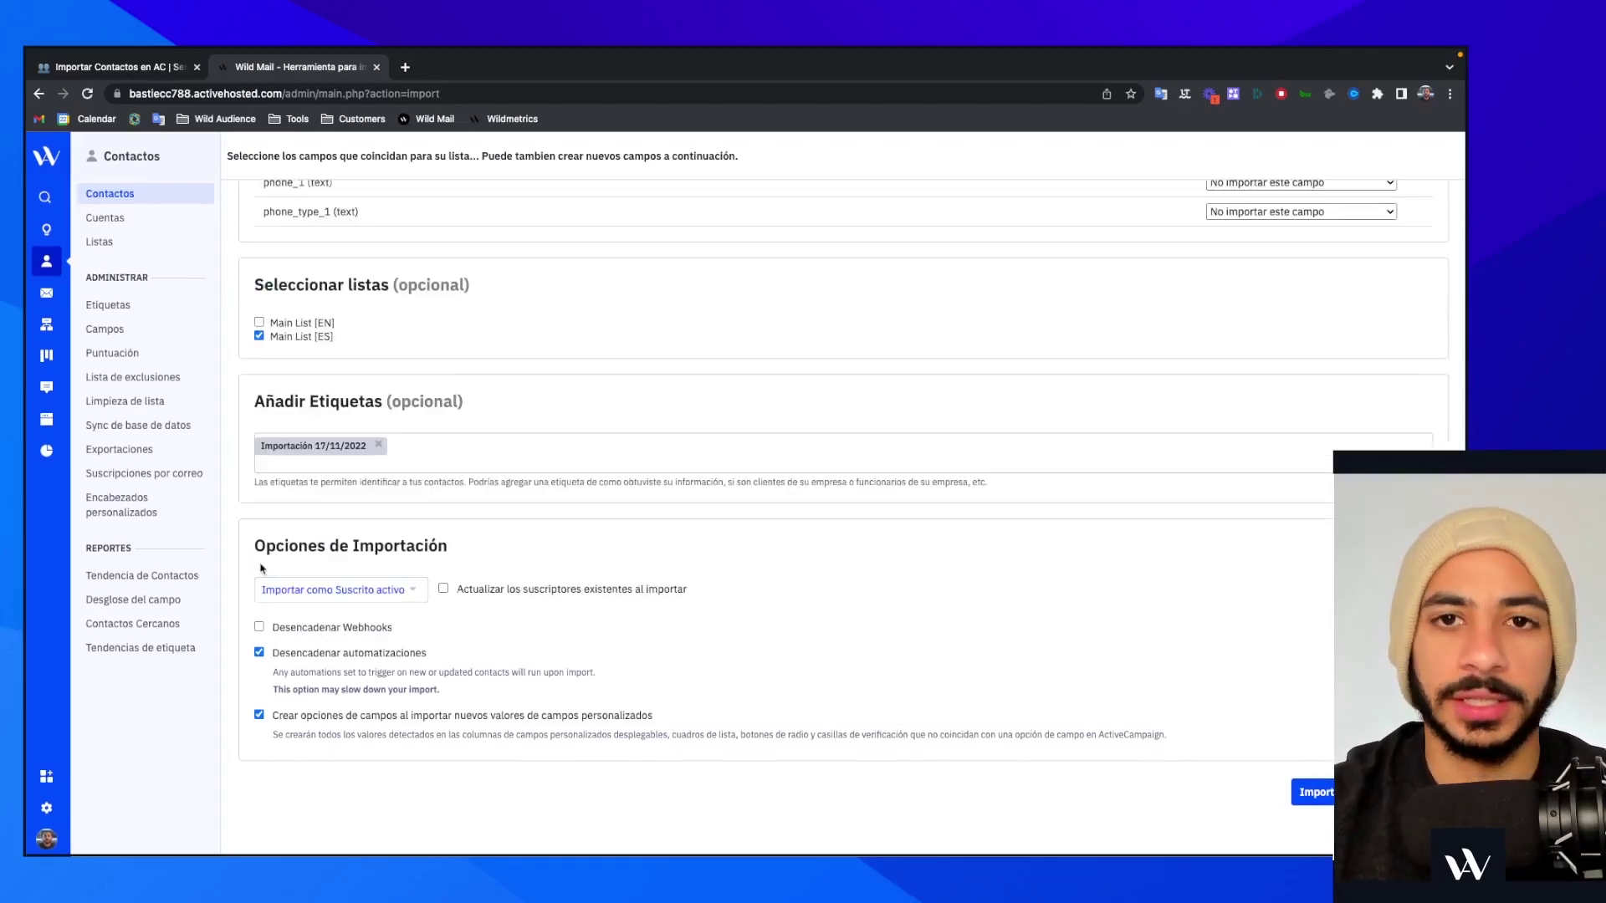
pyautogui.click(260, 654)
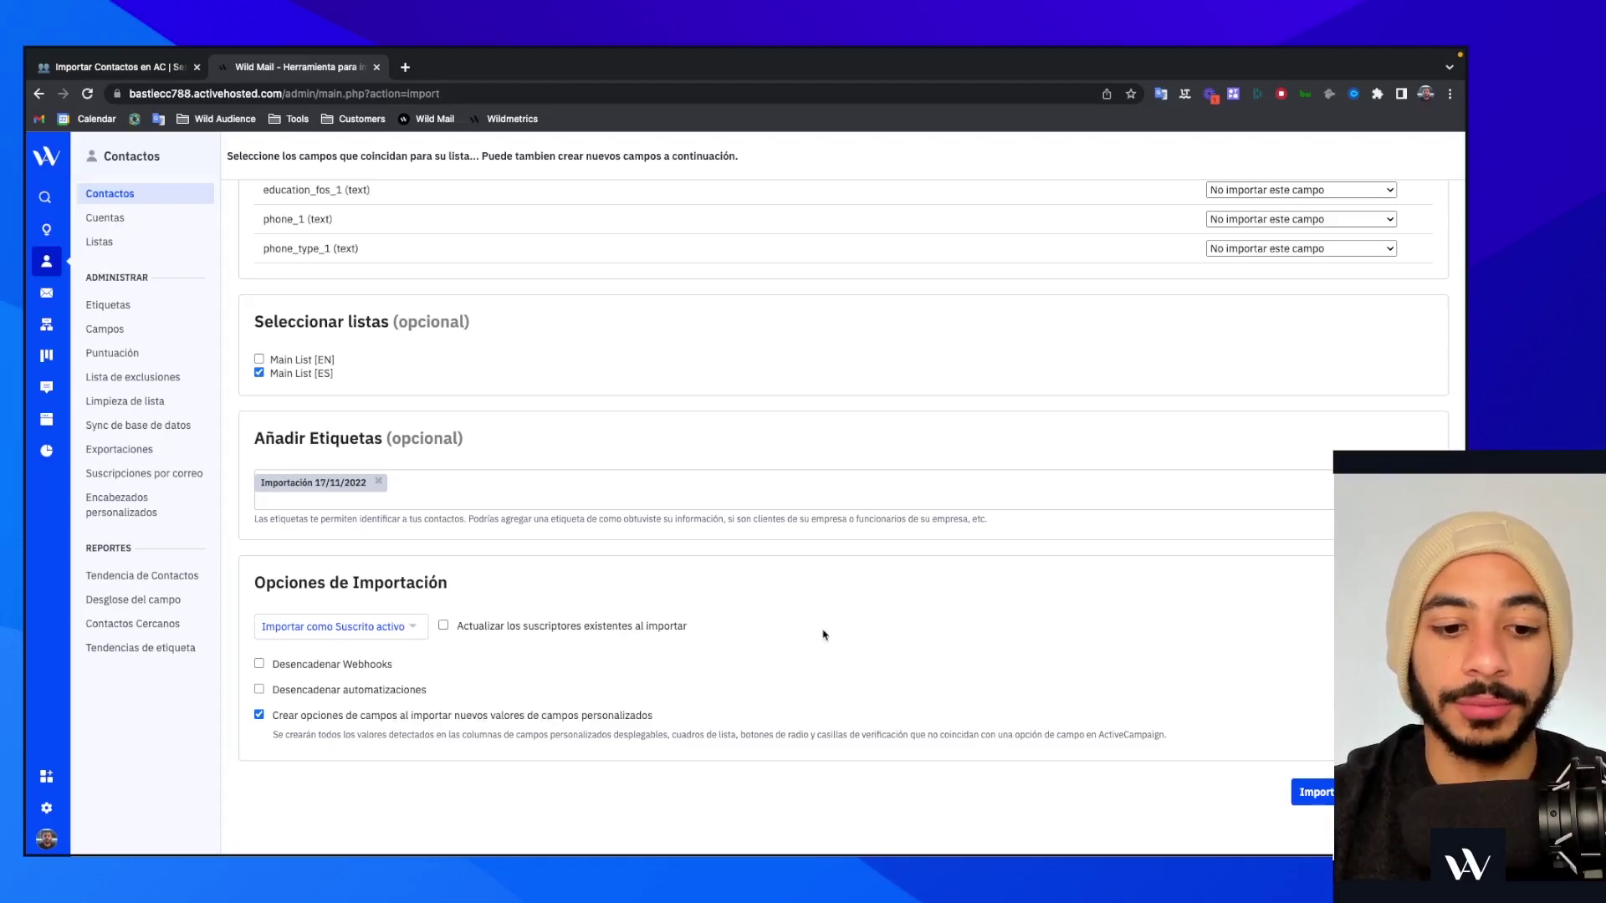
pyautogui.scroll(1, 823, 636)
pyautogui.scroll(-1, 824, 636)
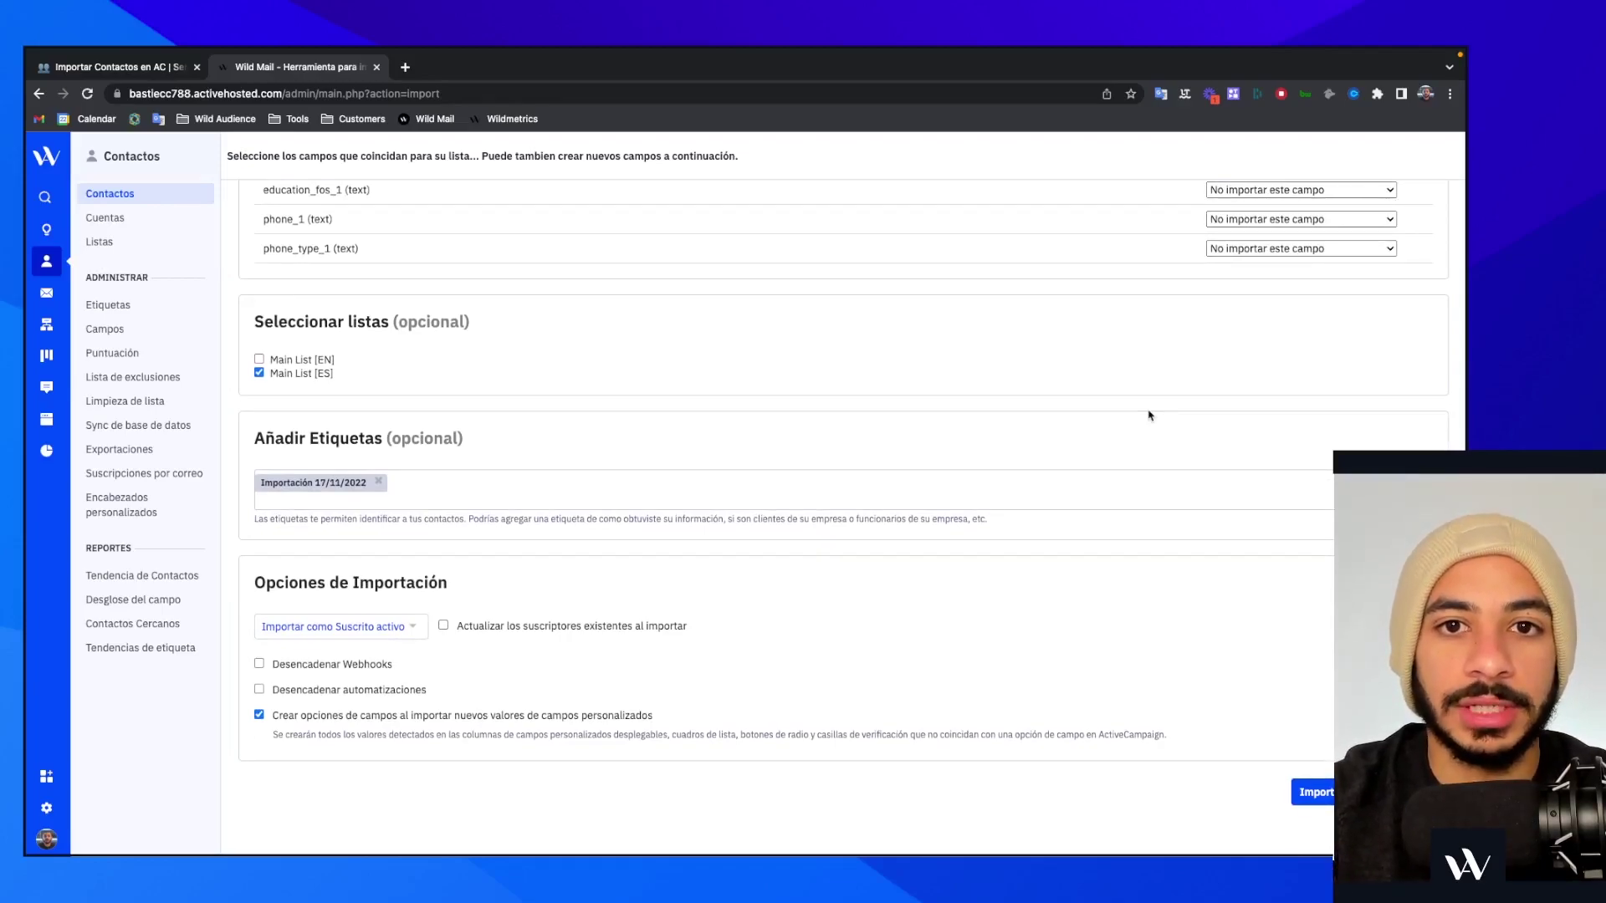
pyautogui.click(1242, 249)
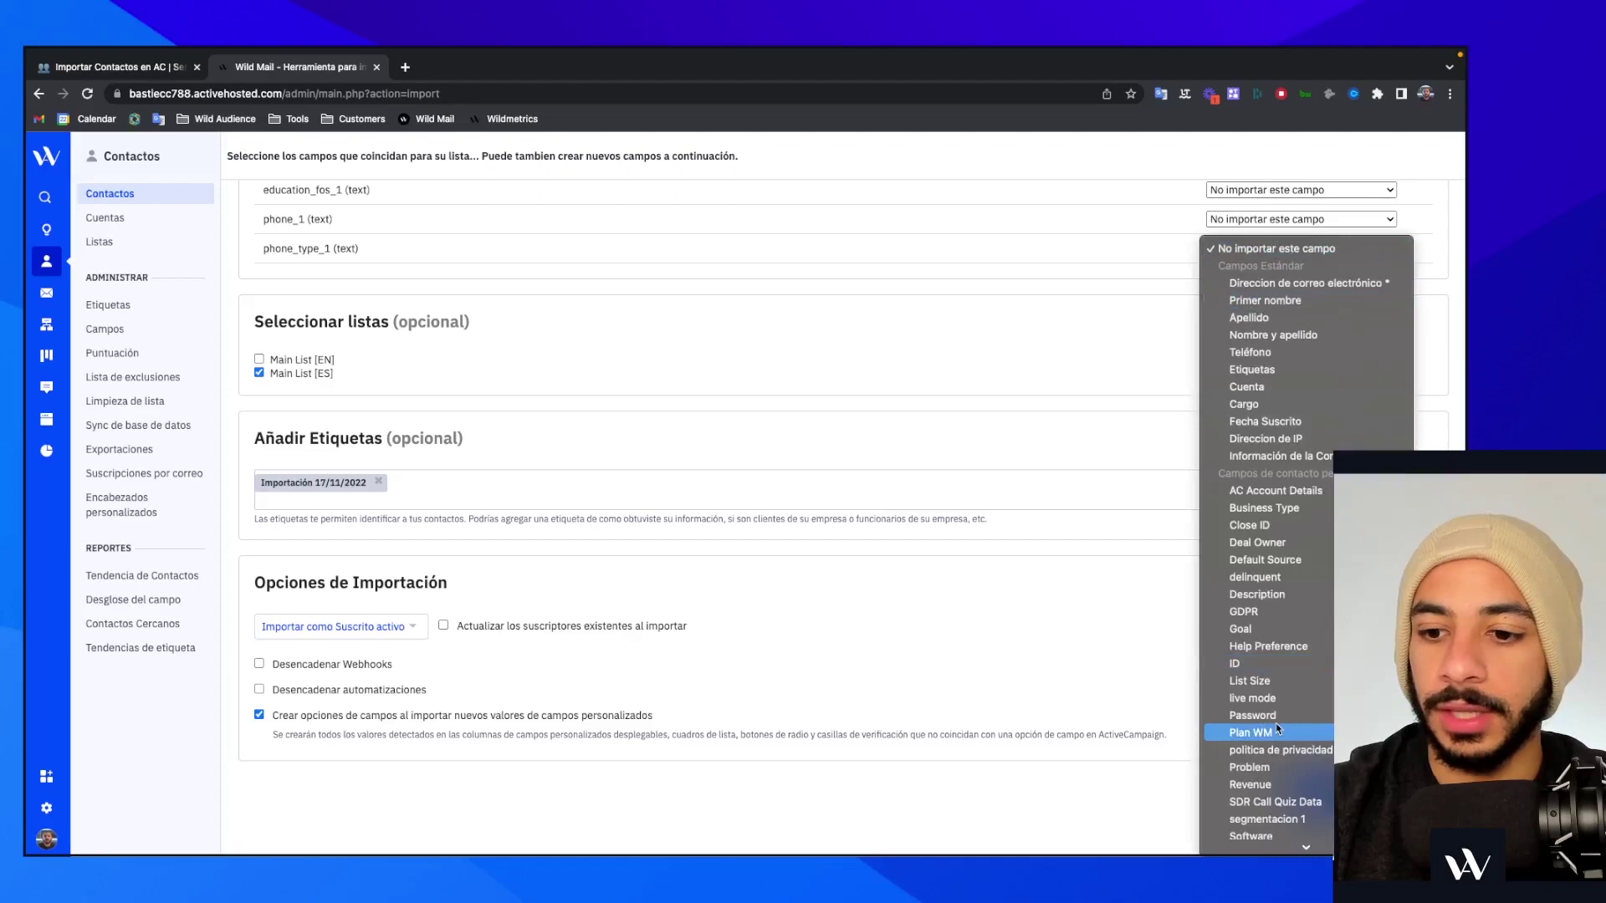
pyautogui.scroll(-5, 1292, 727)
pyautogui.click(1246, 843)
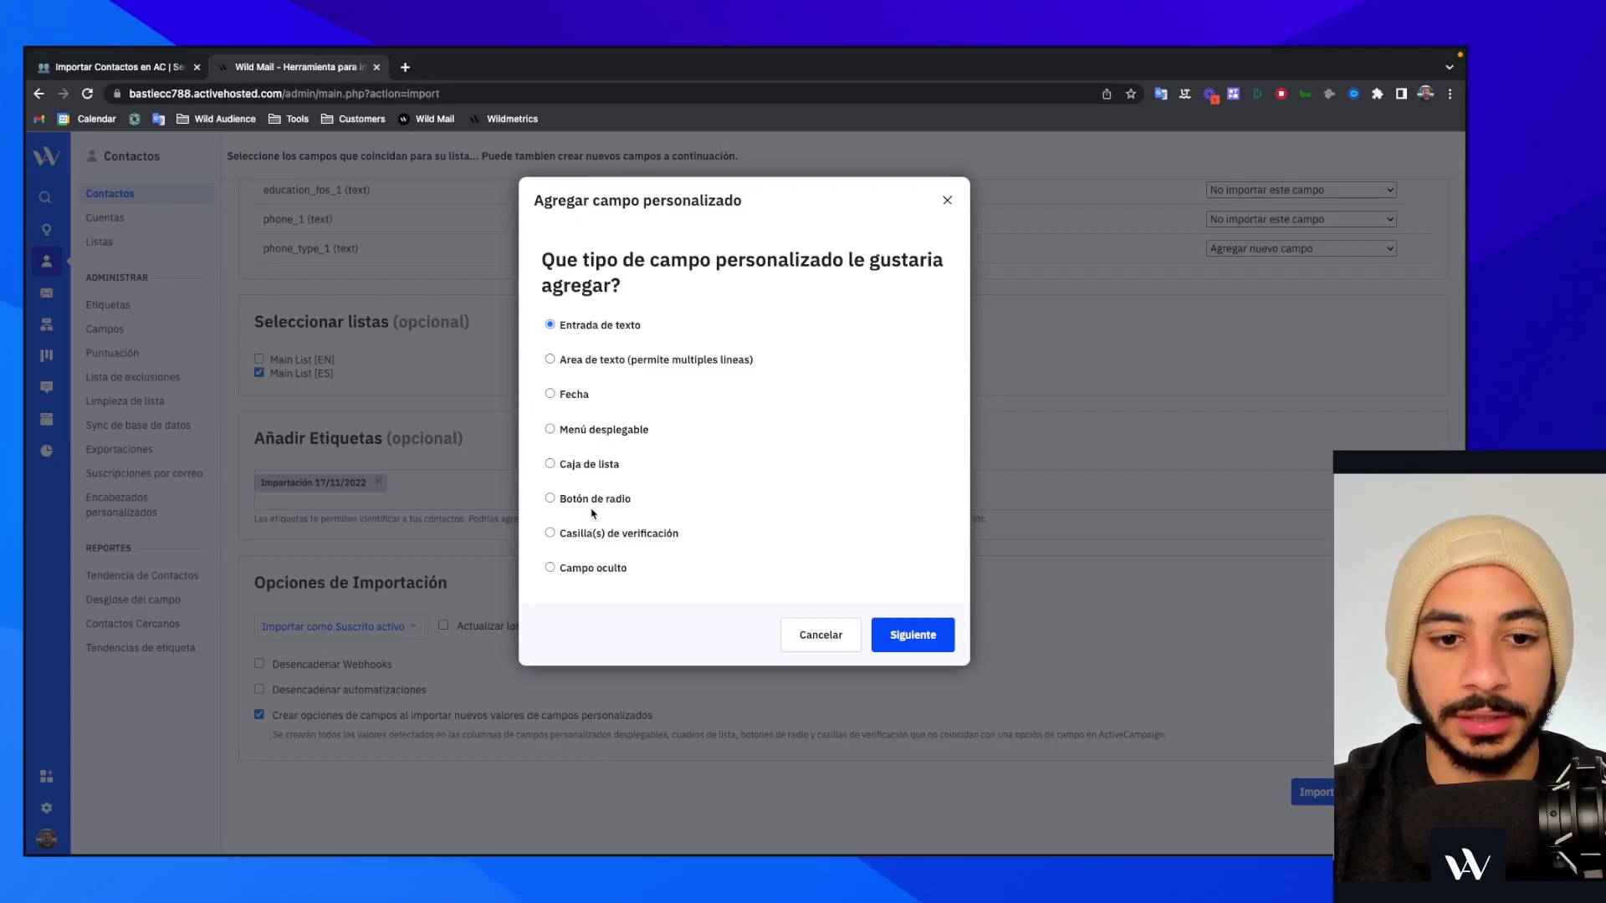
pyautogui.click(595, 432)
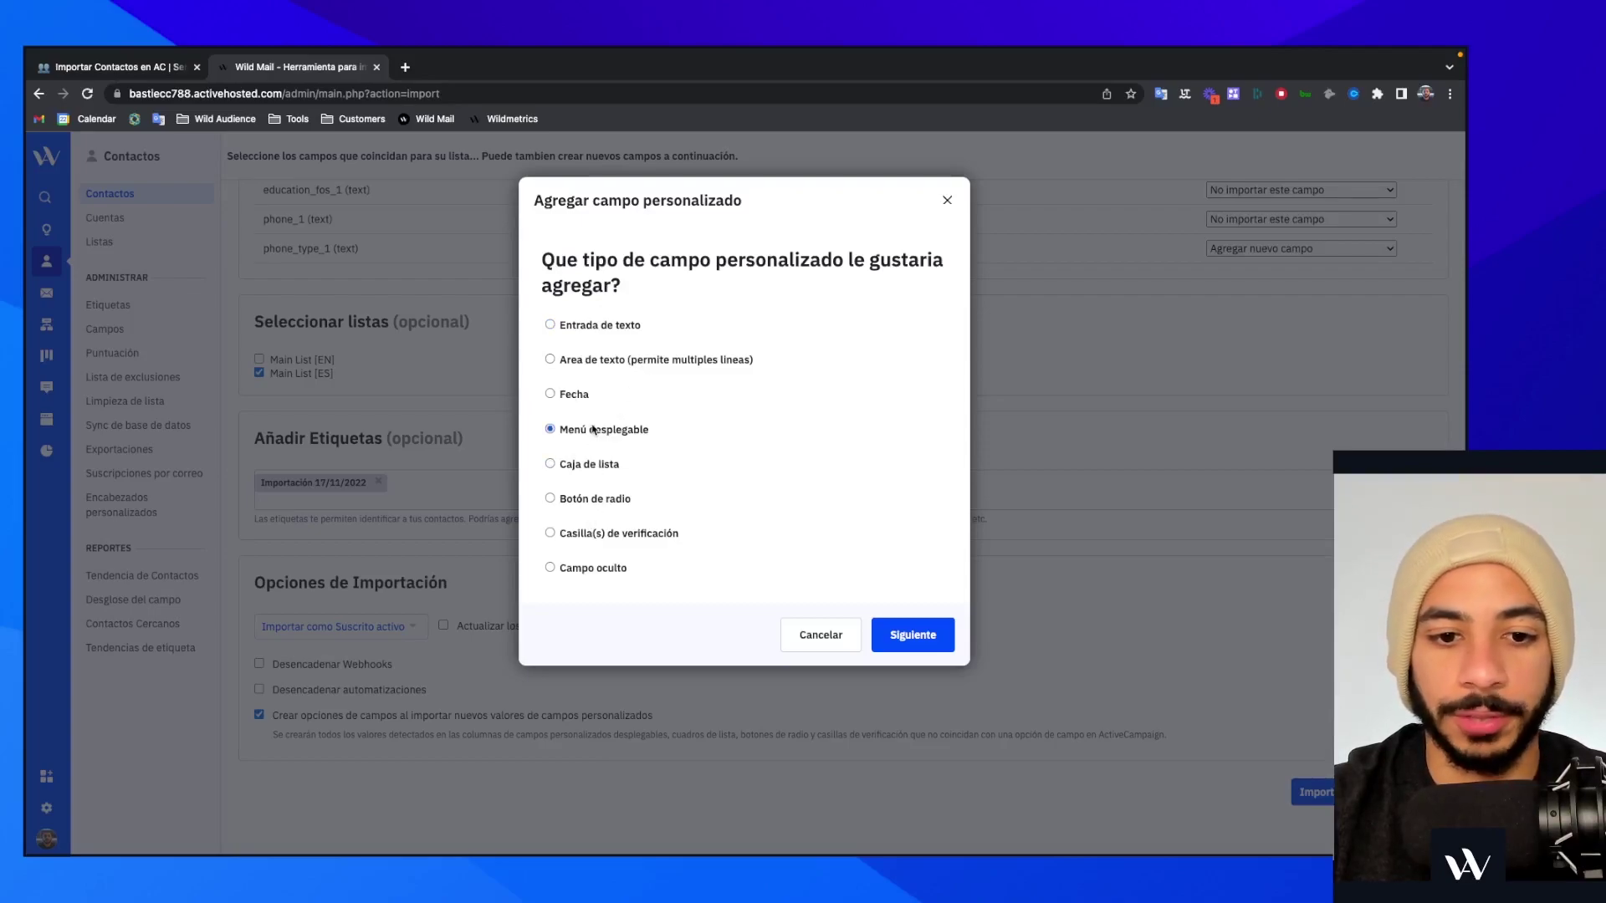
pyautogui.click(919, 641)
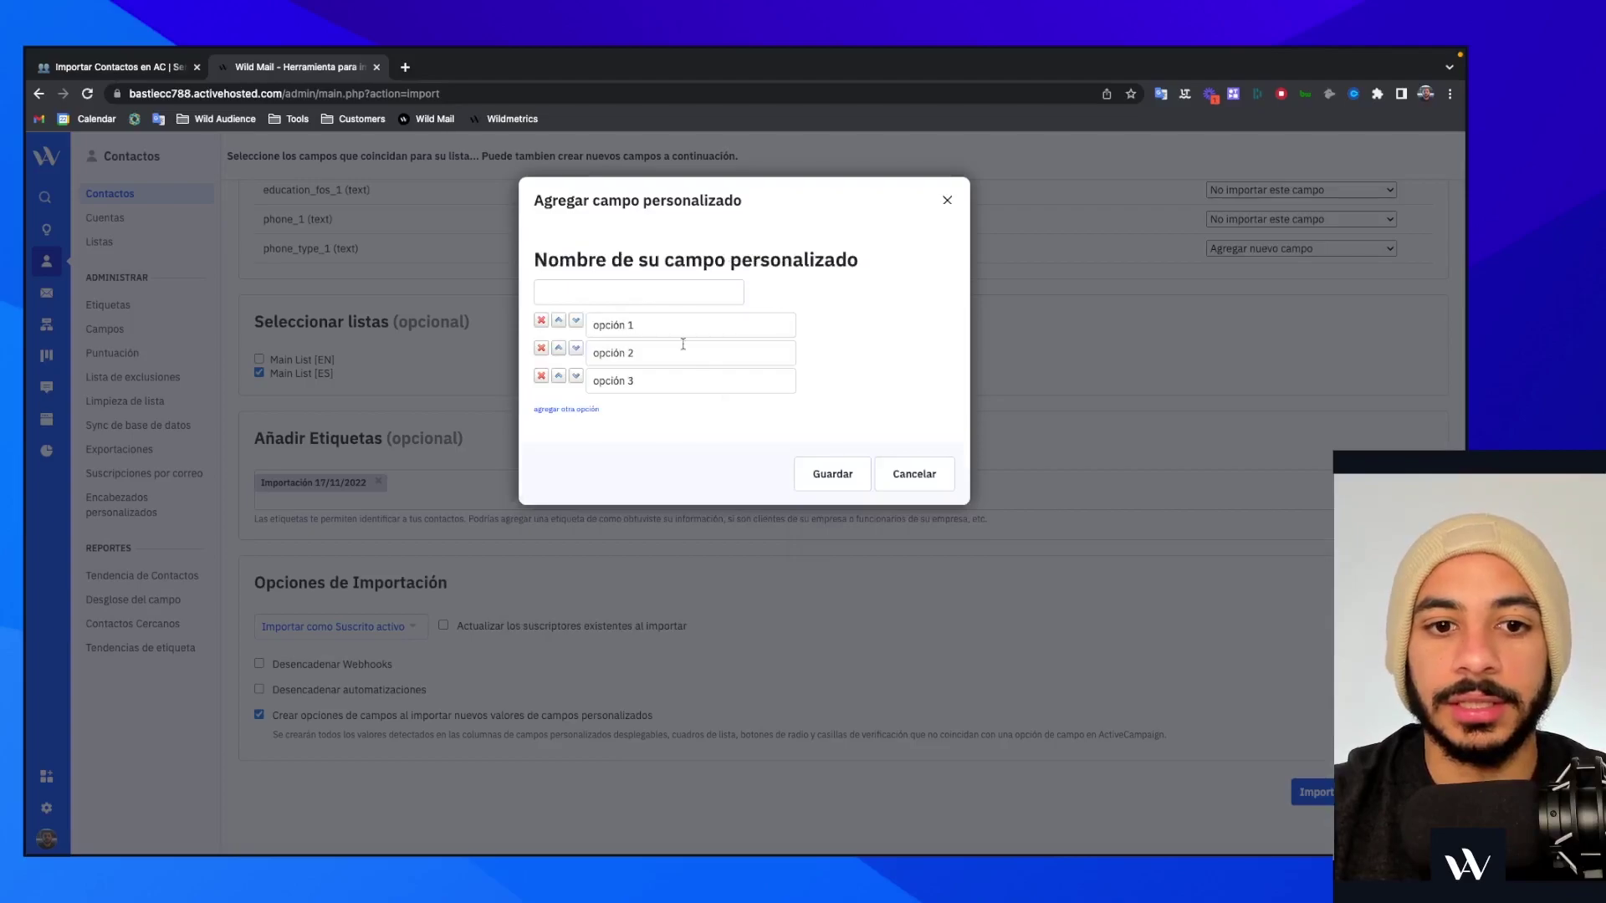
pyautogui.click(894, 482)
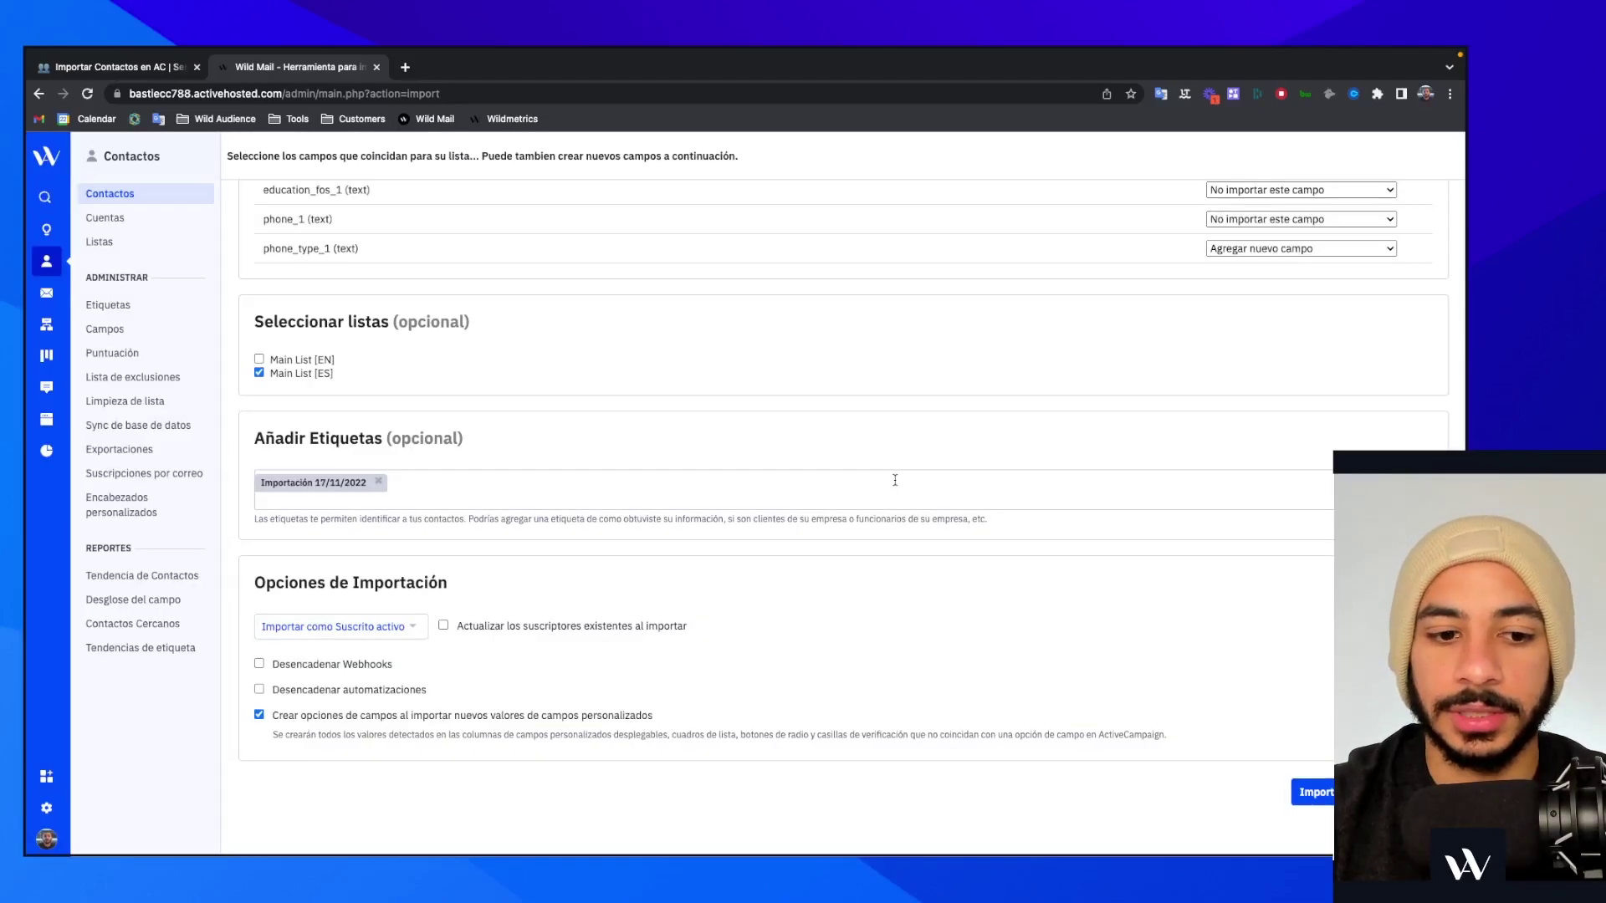
# - Disable creating field options for new custom field values and enable updating existing subscribers on import
pyautogui.click(259, 715)
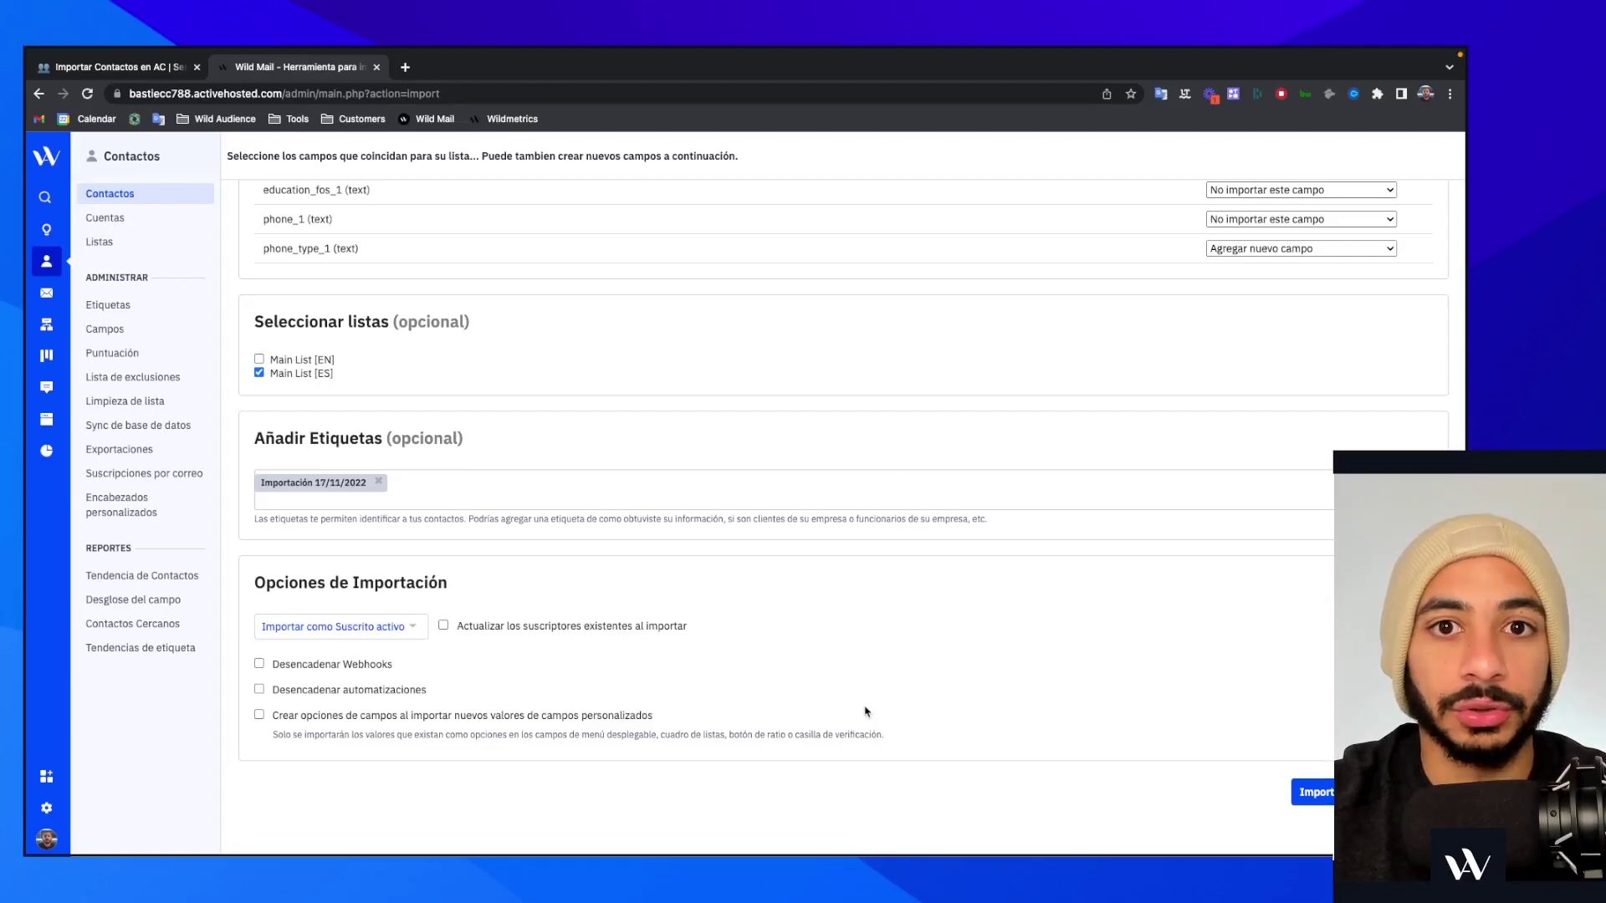
pyautogui.click(443, 626)
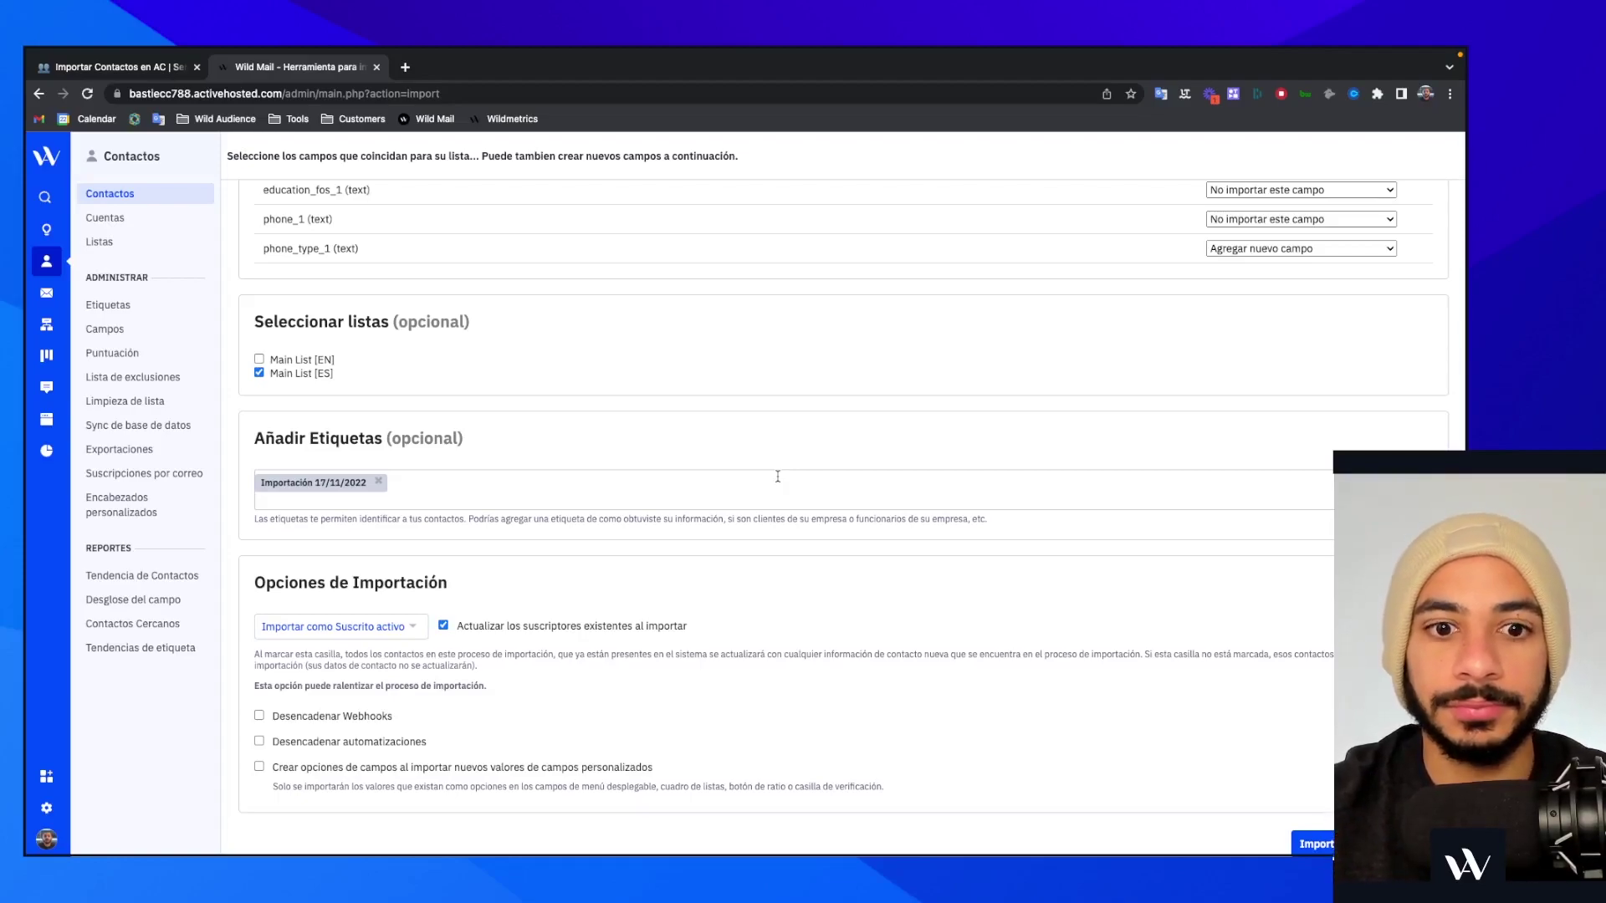
# - Run the contact import and open its report once it completes
pyautogui.scroll(-1, 971, 545)
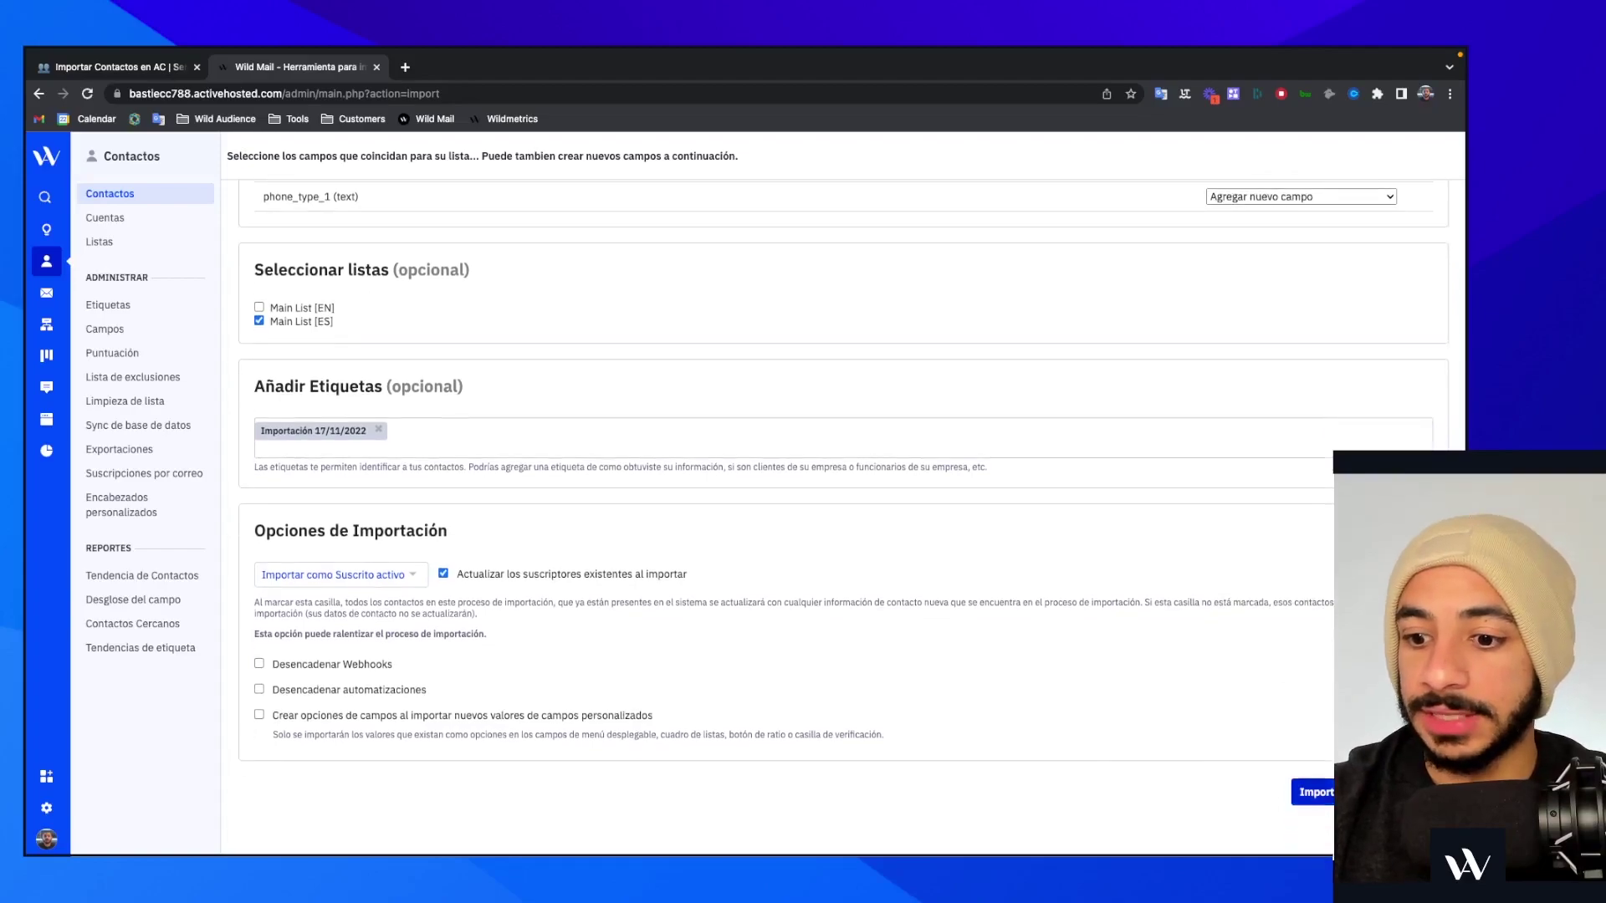
pyautogui.click(1317, 795)
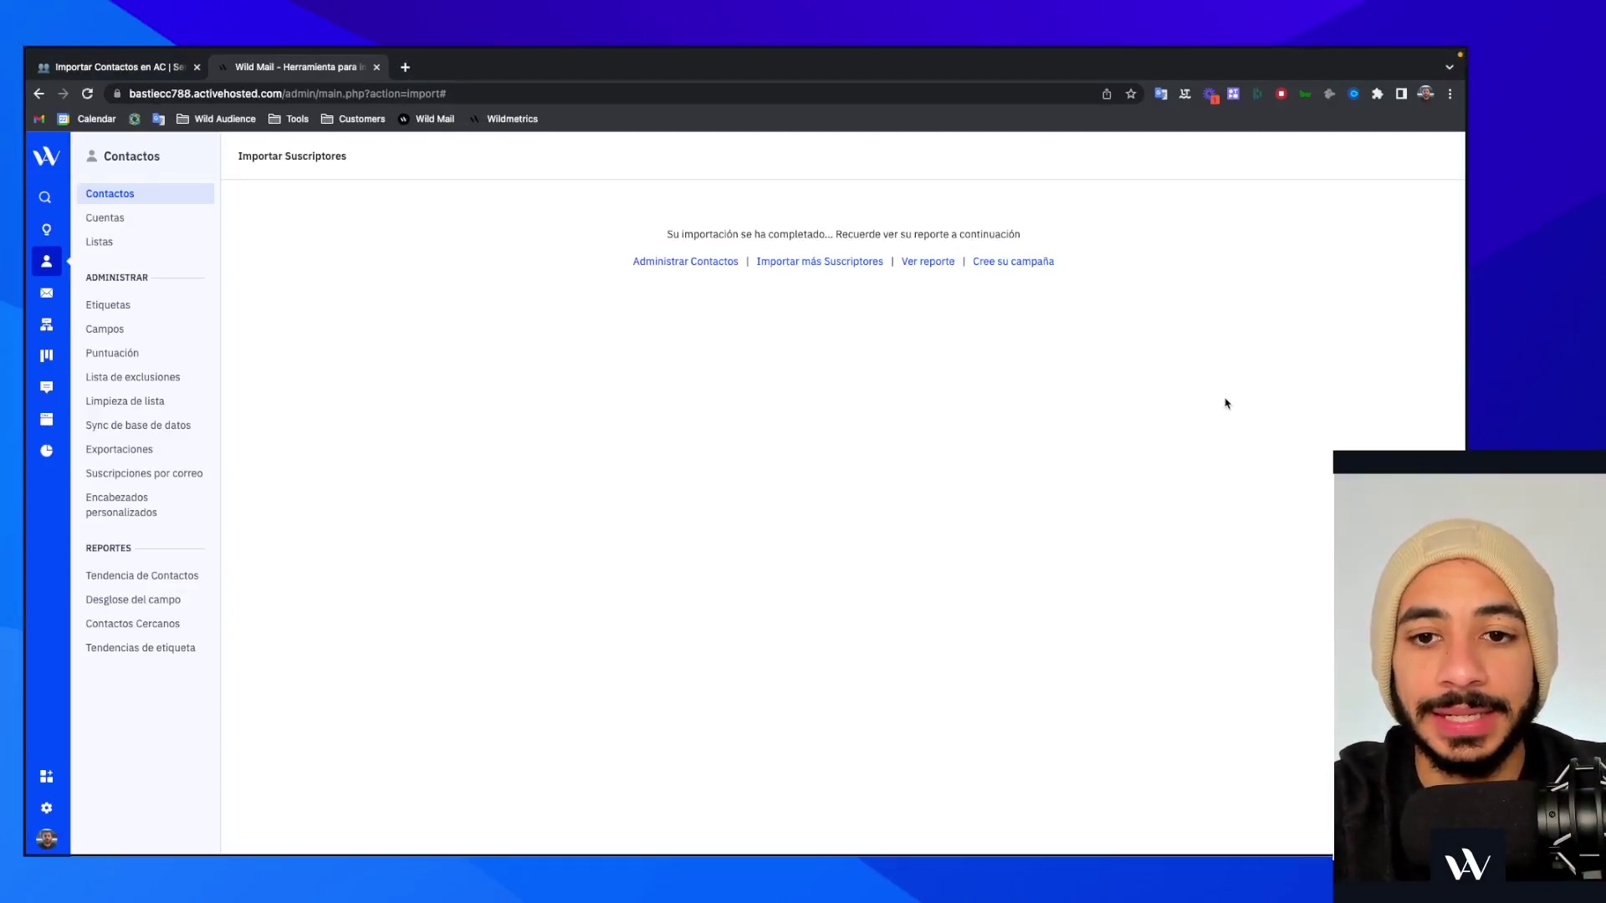
pyautogui.click(922, 265)
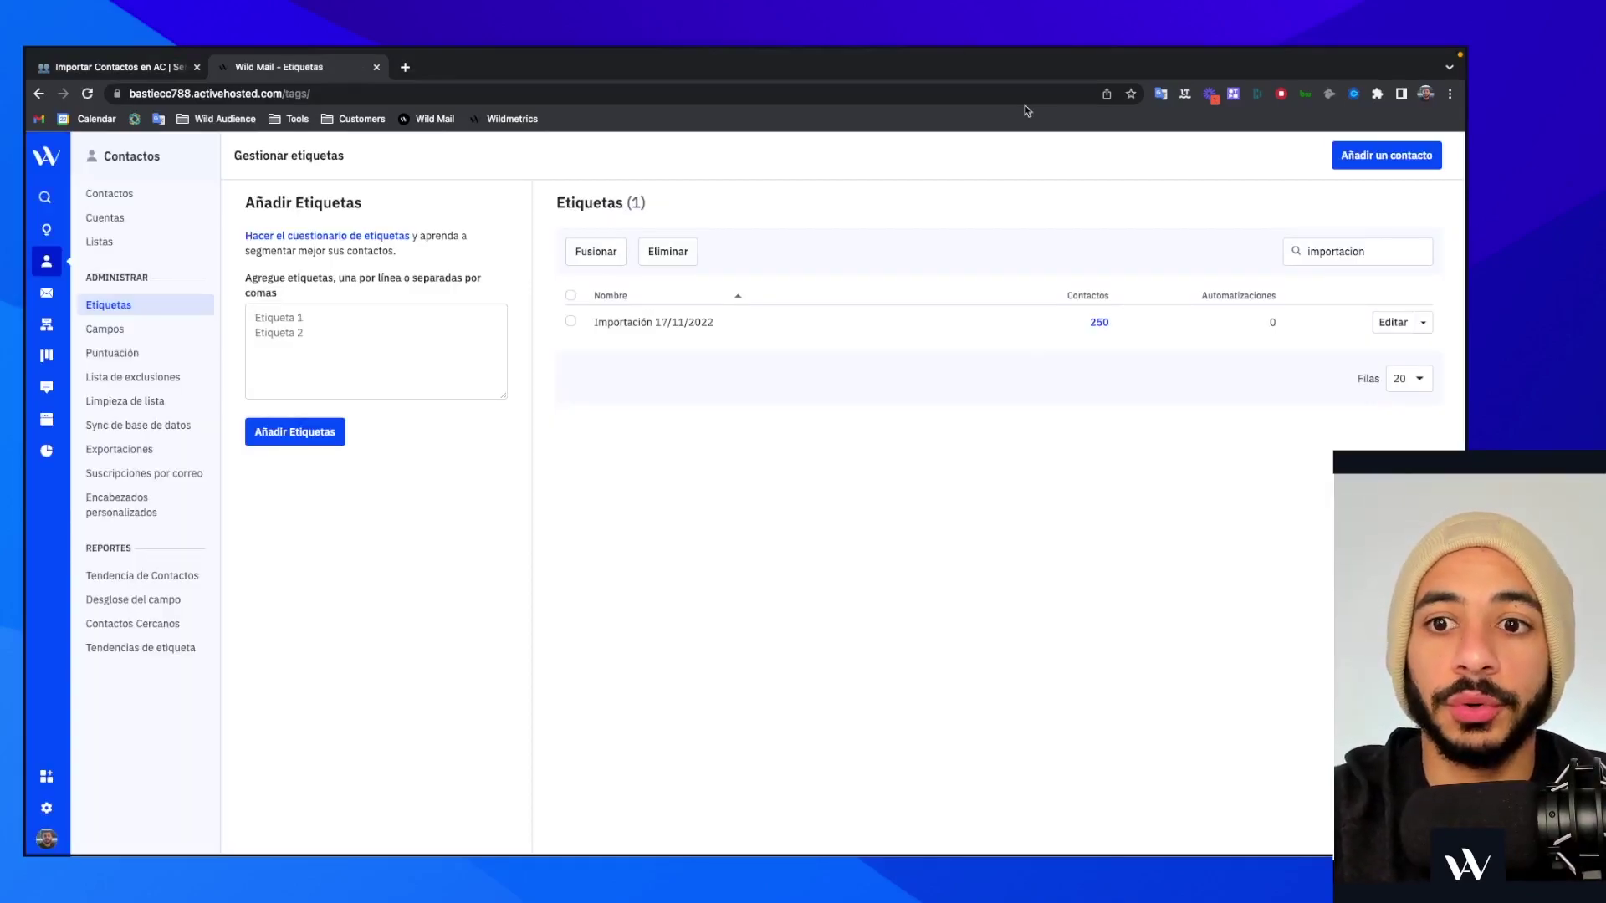
# - Open the contacts carrying the tag Importación 17/11/2022, filter them by the status No suscrito, and check the other status options
pyautogui.click(1104, 329)
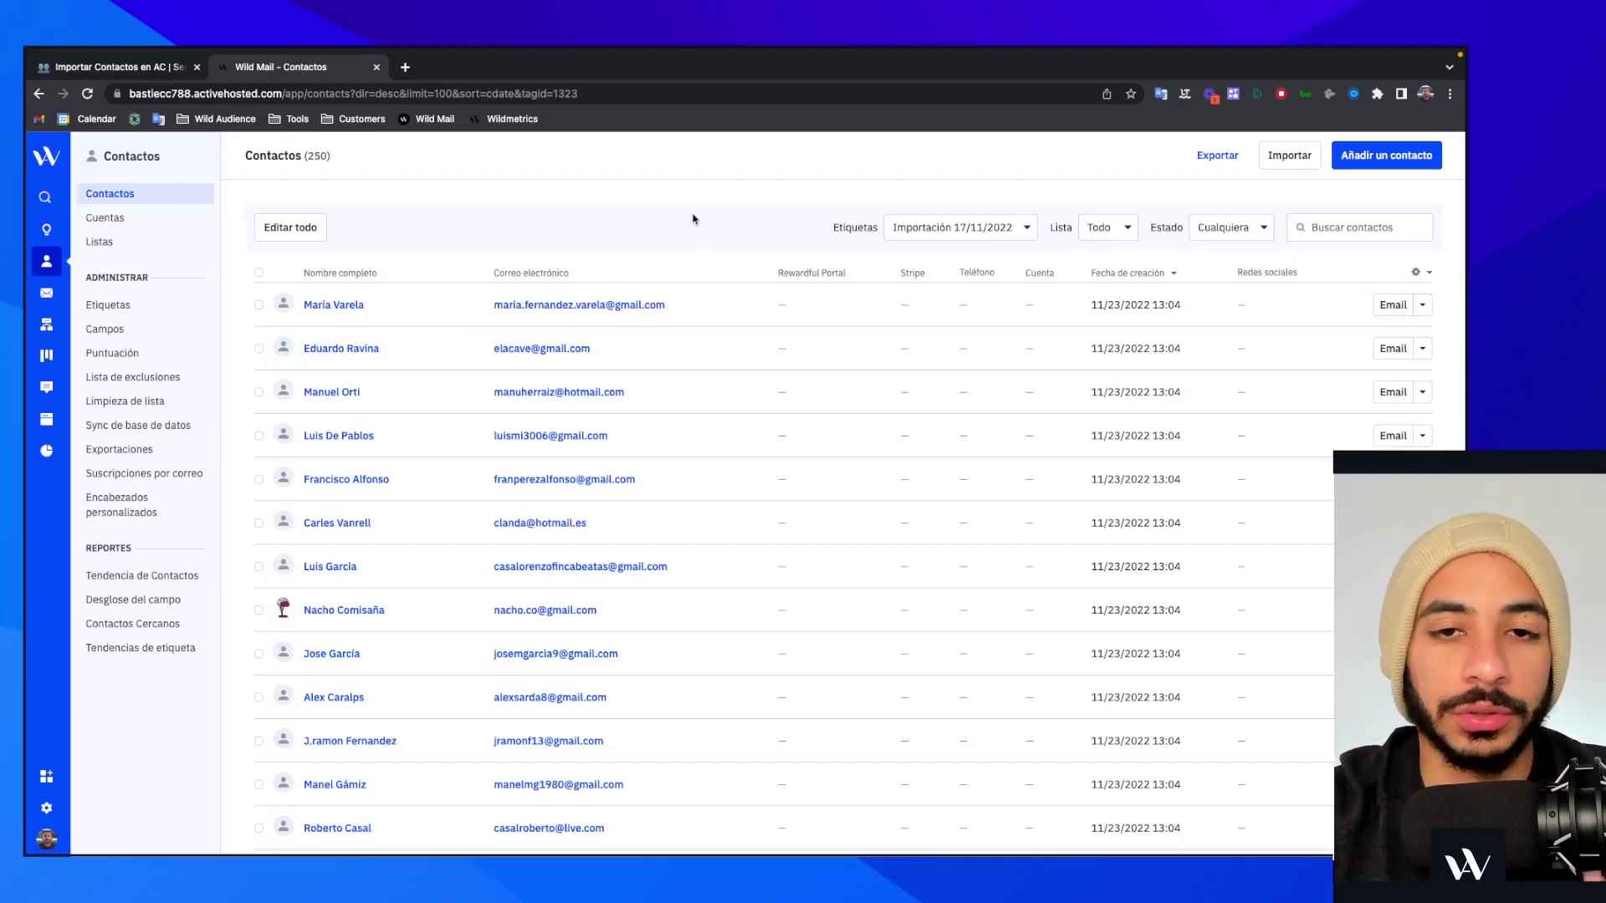
pyautogui.scroll(-2, 437, 240)
pyautogui.scroll(2, 438, 240)
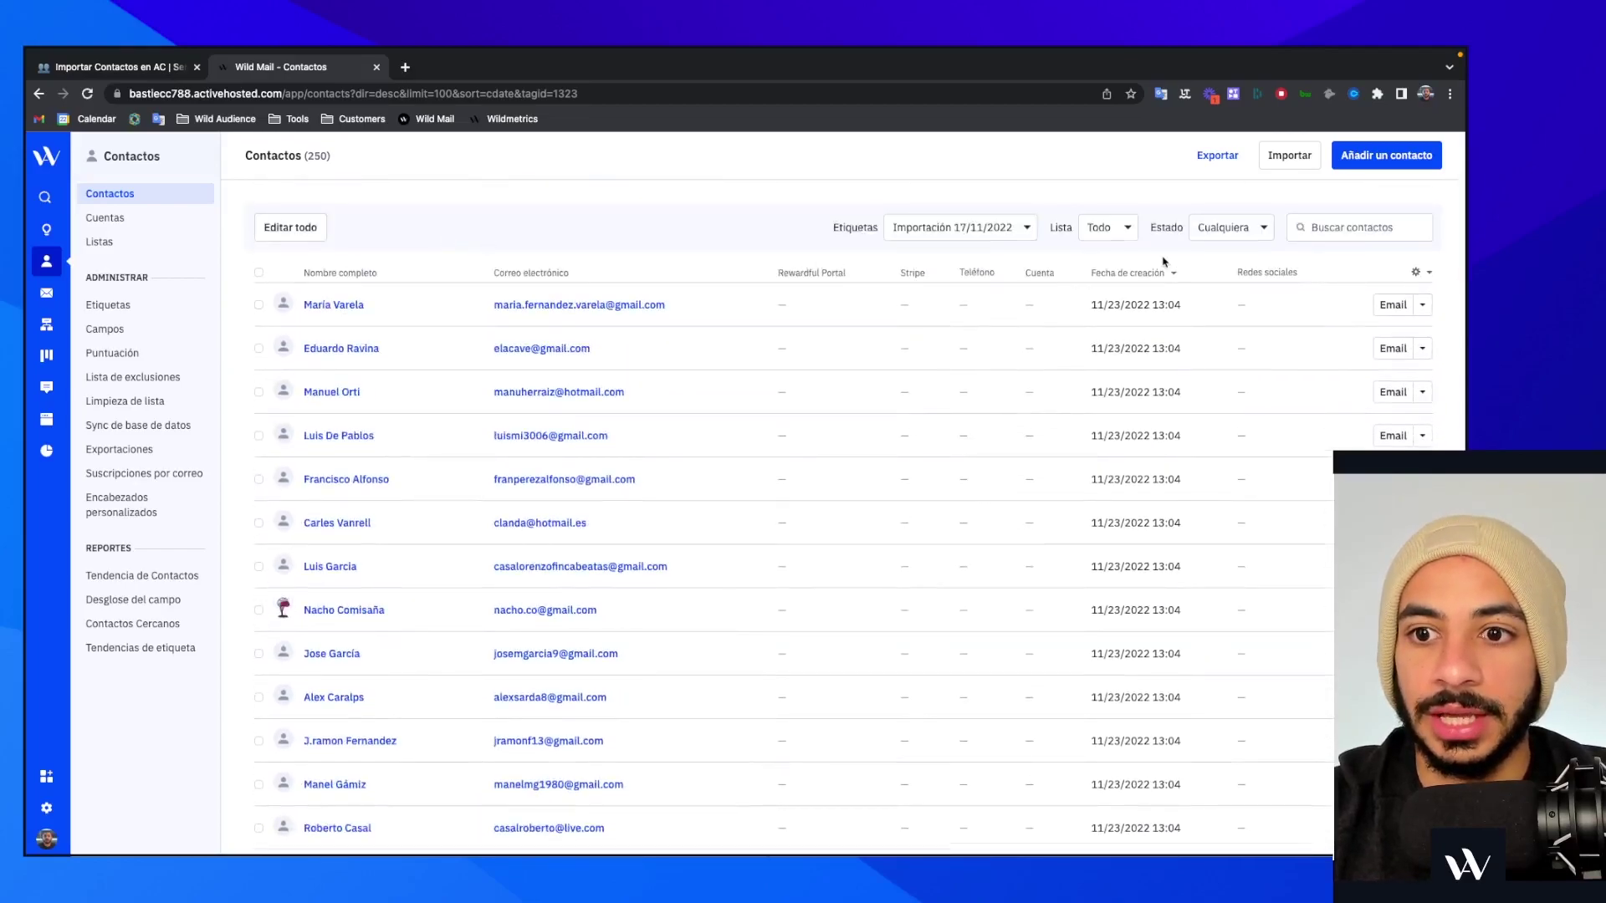
pyautogui.click(1223, 229)
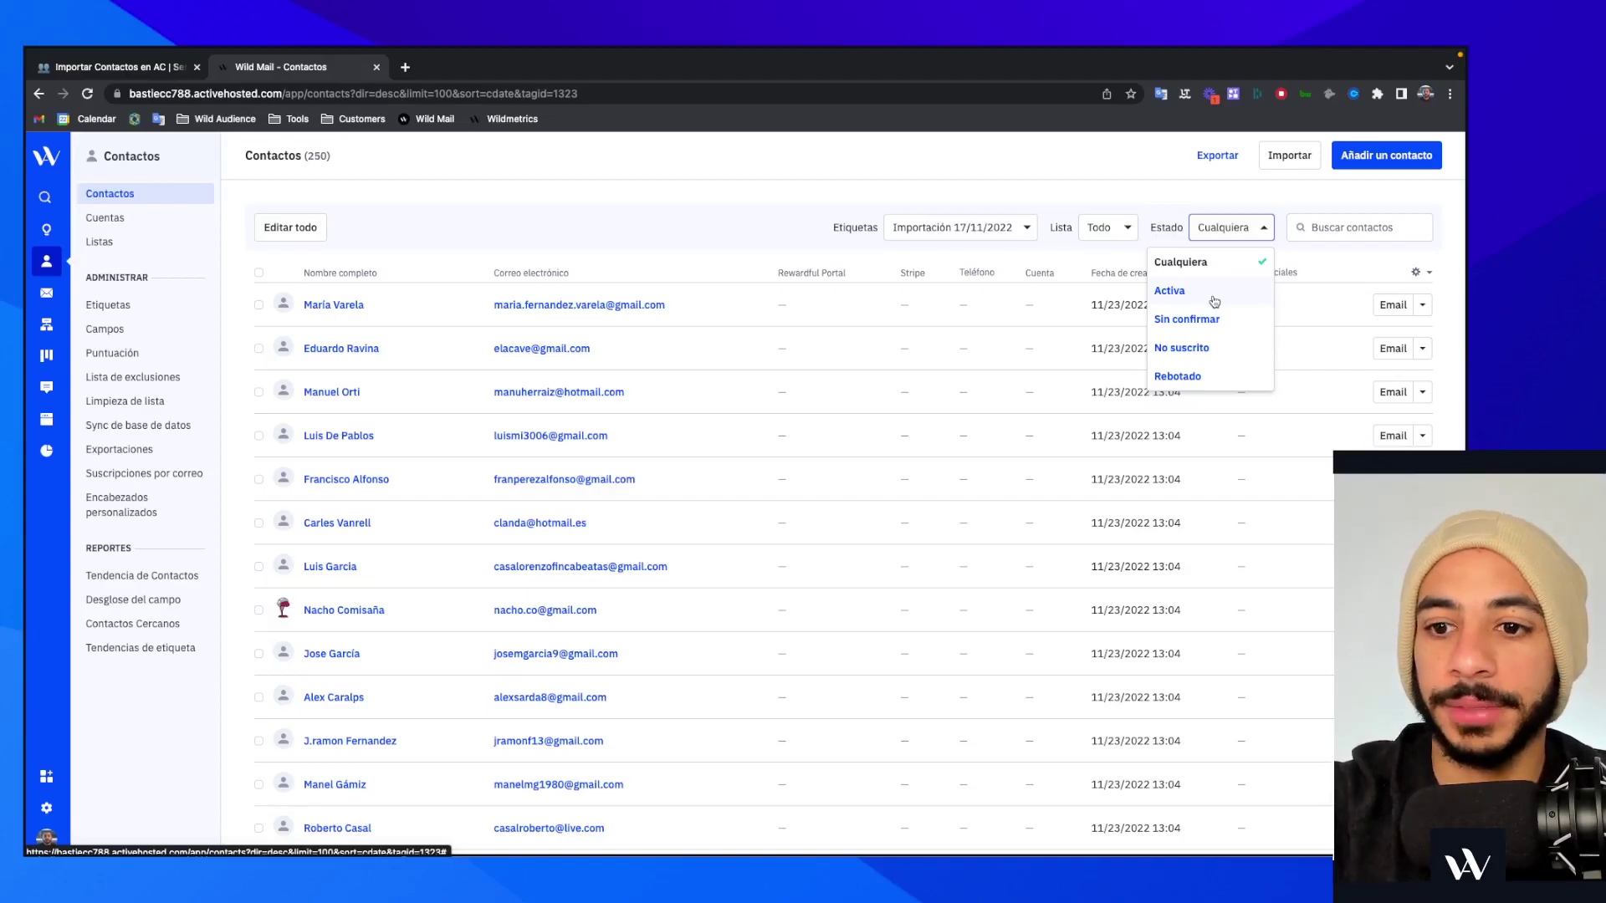
pyautogui.click(1184, 349)
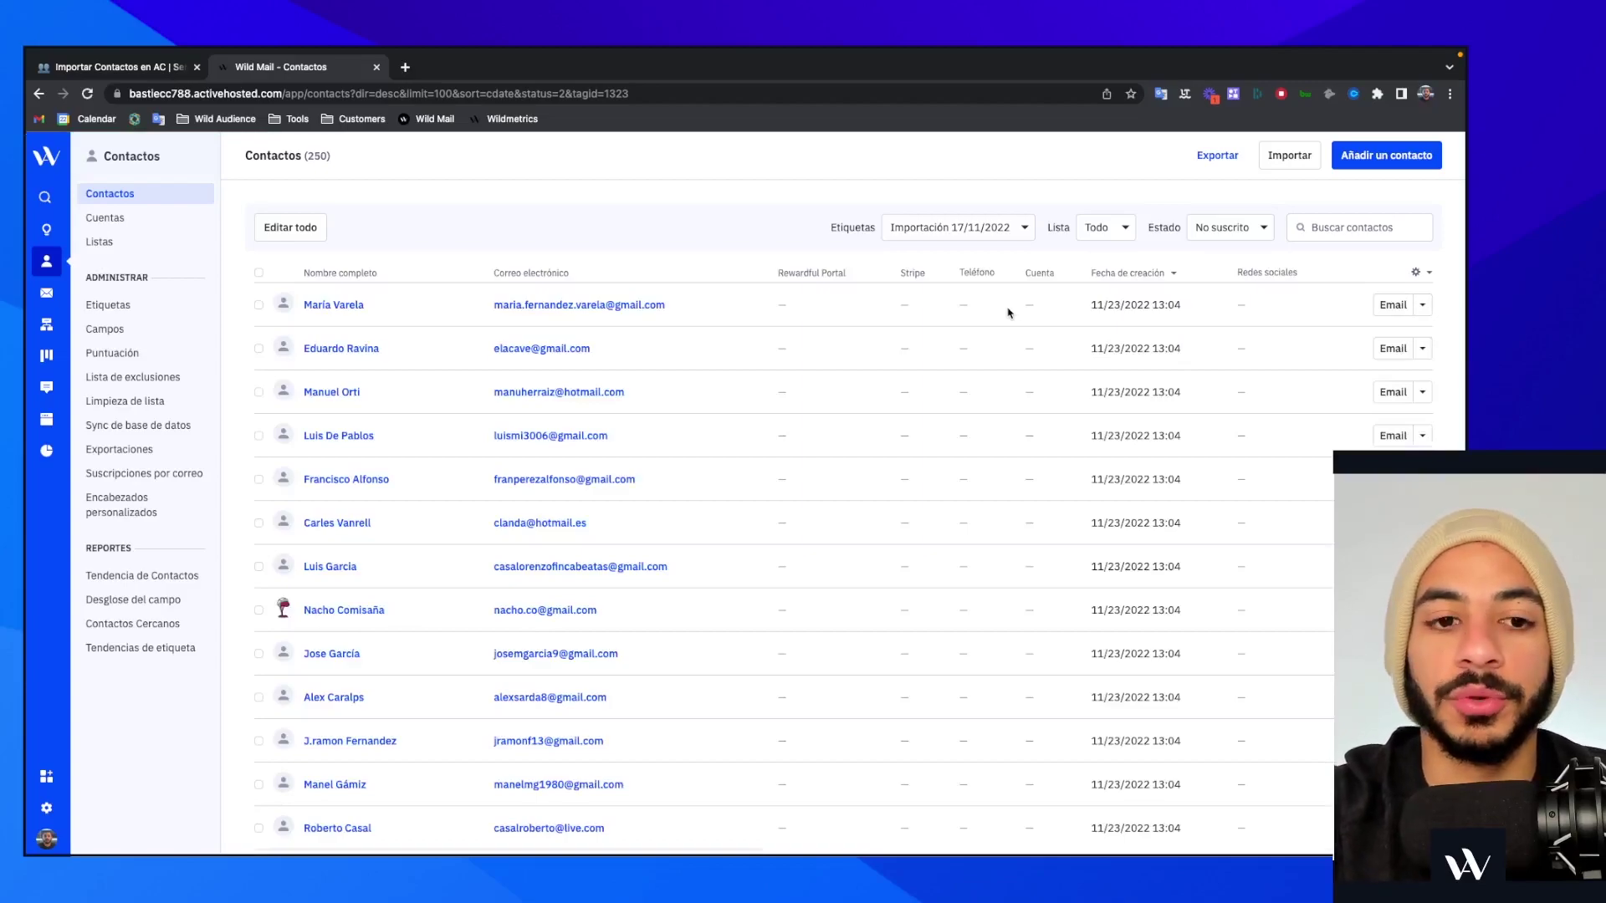
pyautogui.click(1218, 231)
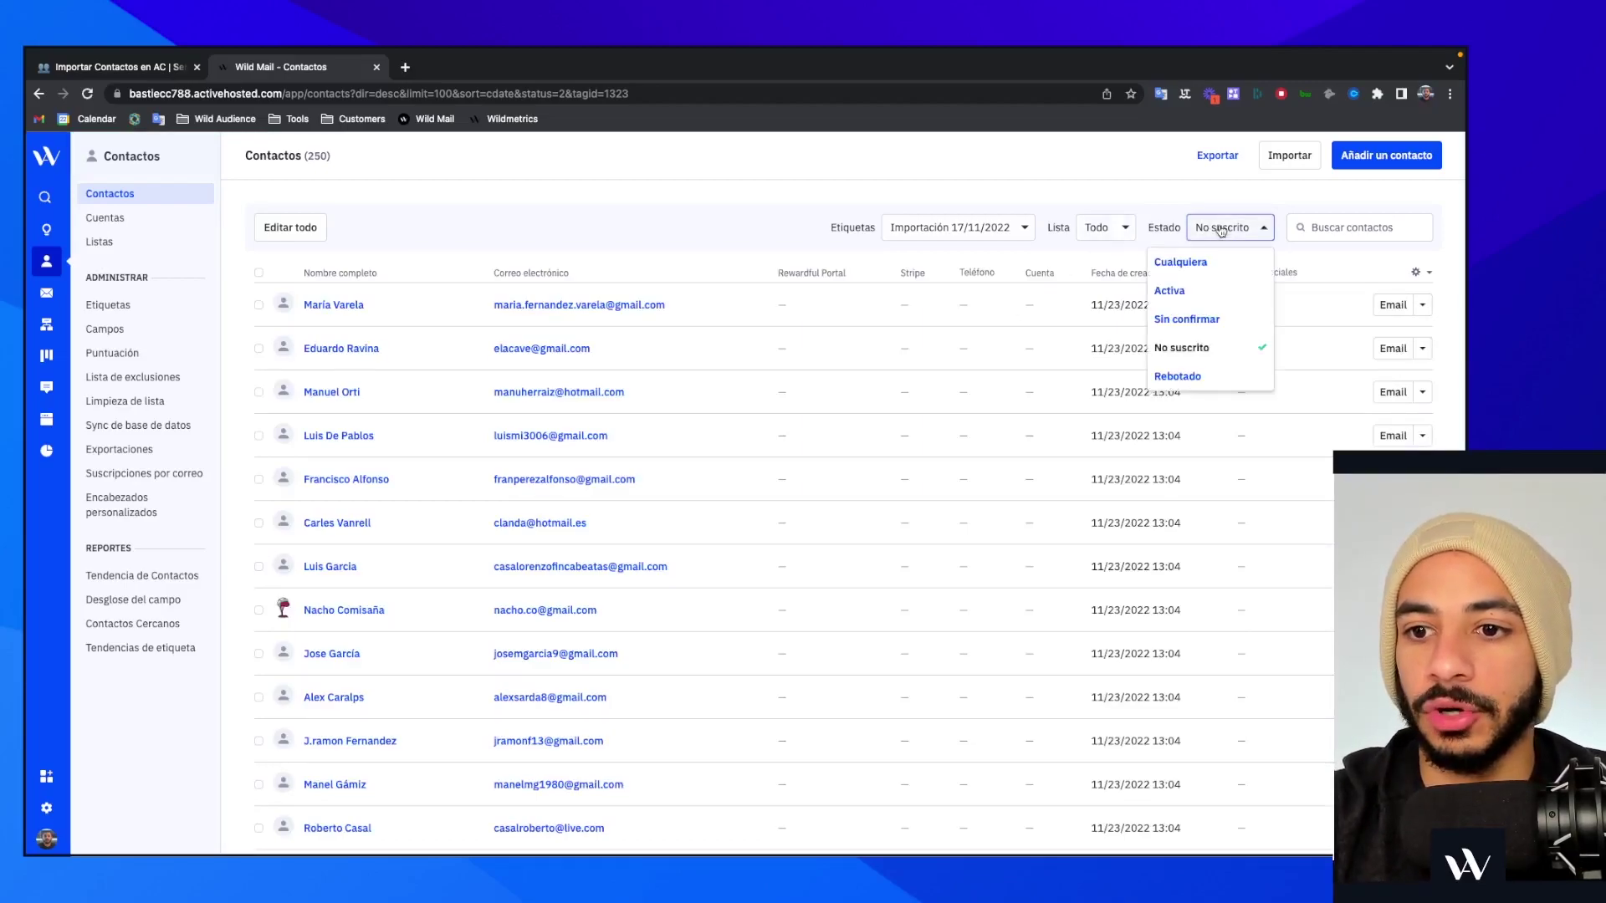
pyautogui.click(996, 188)
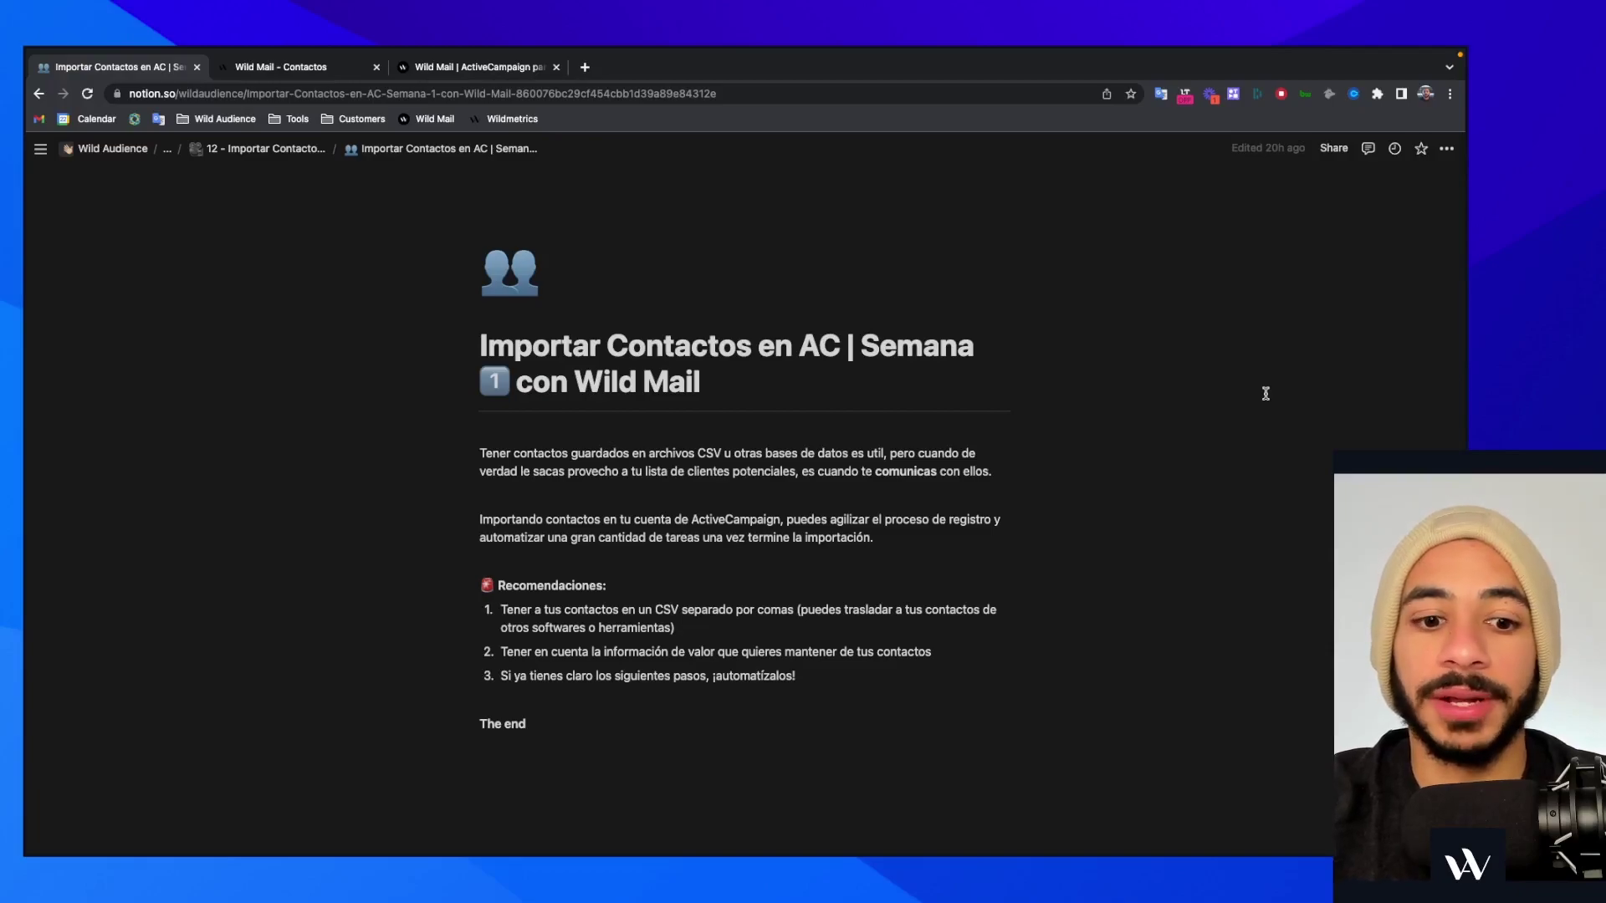
# - Read the import recommendations in the Notion document and switch to the Wild Mail website
pyautogui.scroll(-2, 1029, 561)
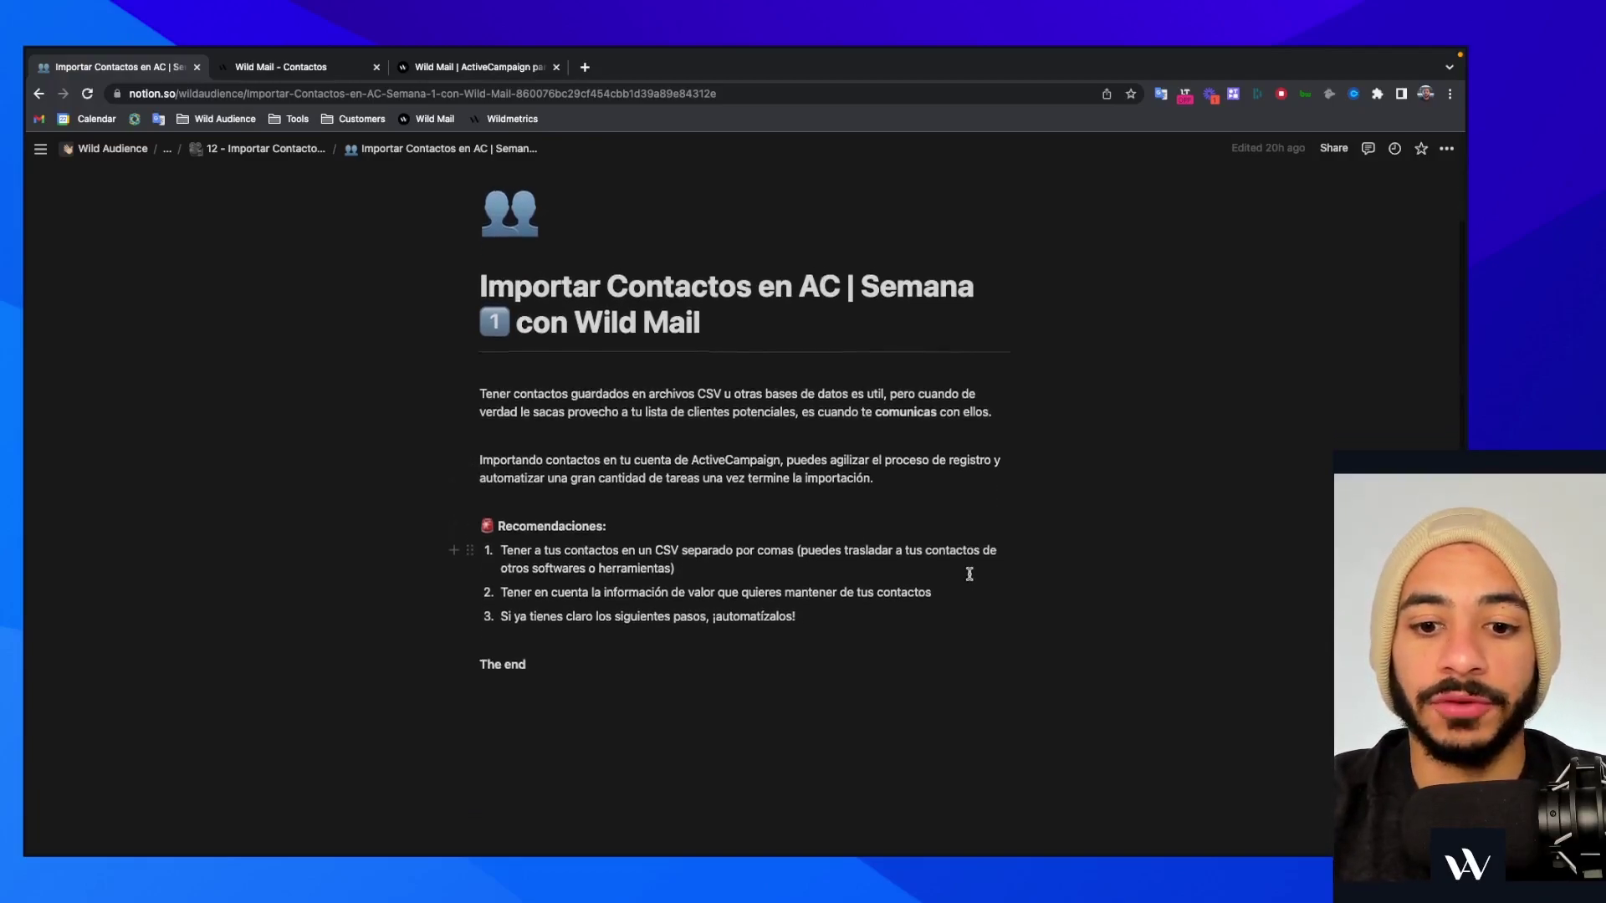
pyautogui.scroll(2, 969, 574)
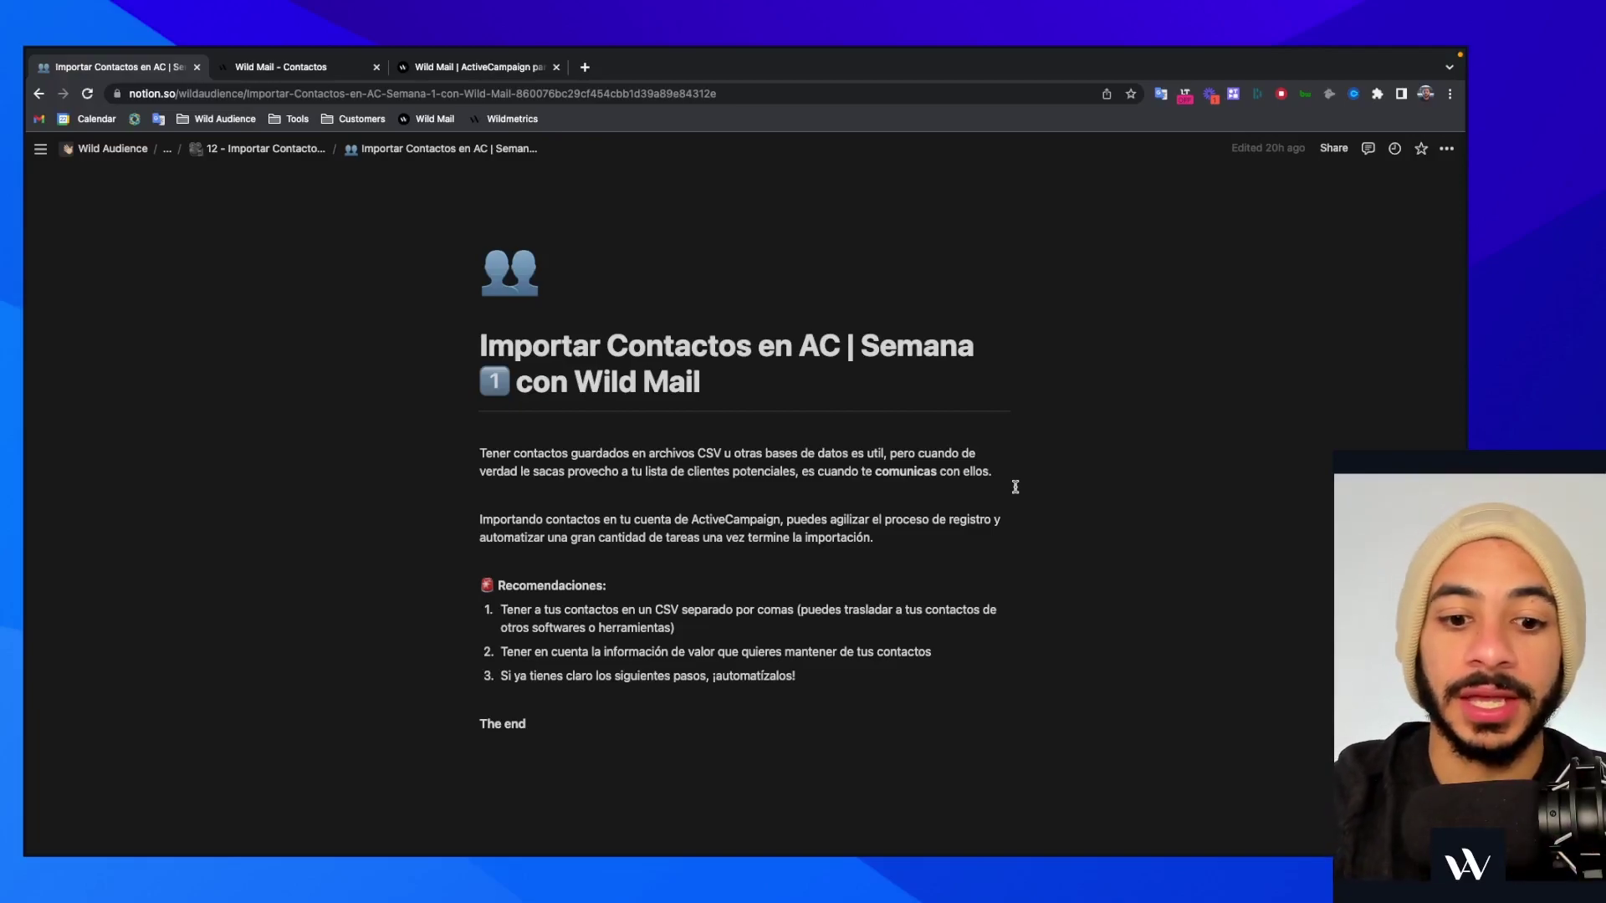
pyautogui.click(830, 671)
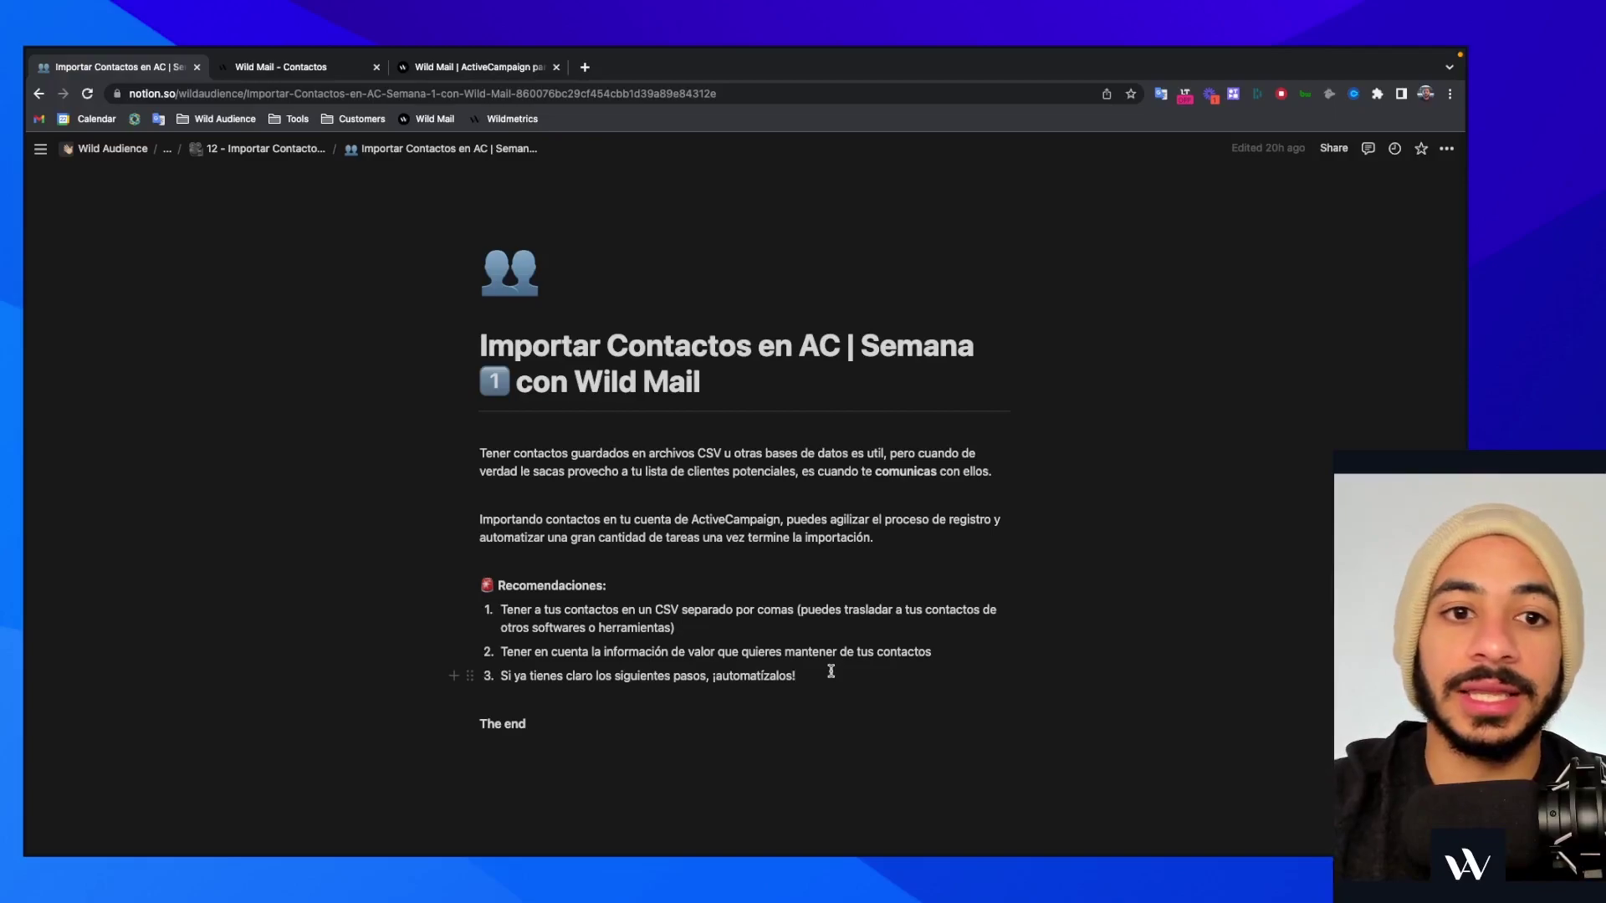
pyautogui.click(500, 69)
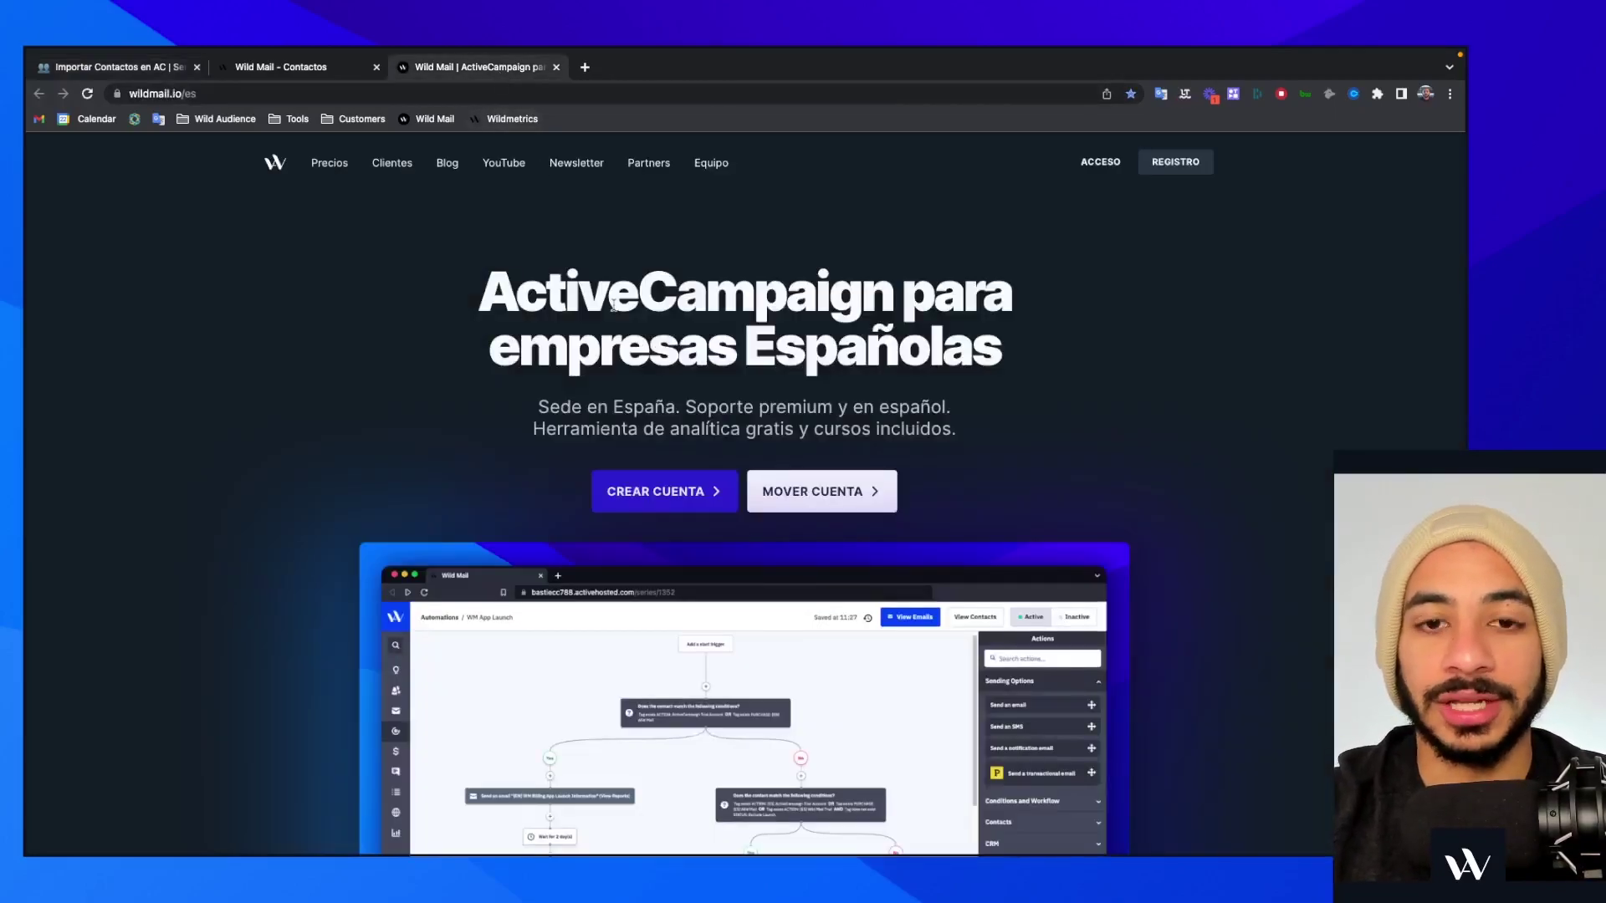